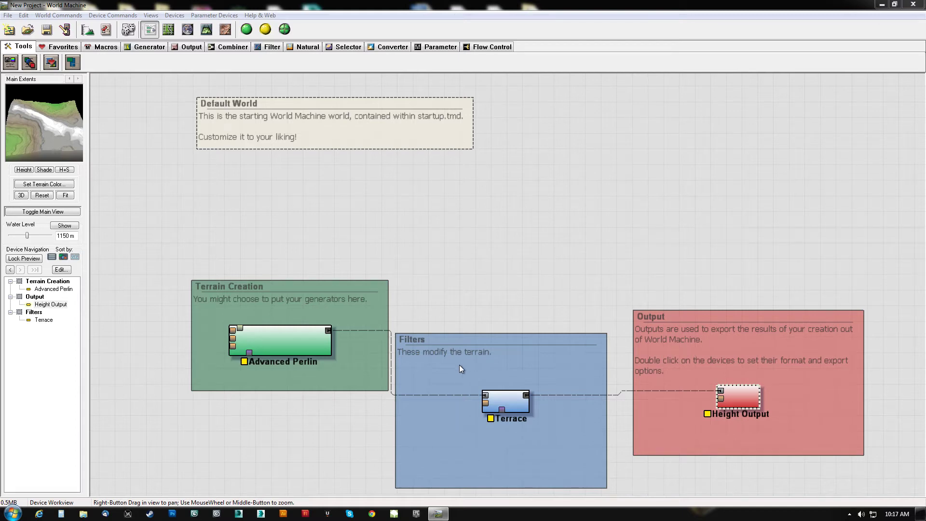
right_click_drag(443, 292, 553, 245)
left_click_drag(230, 196, 503, 357)
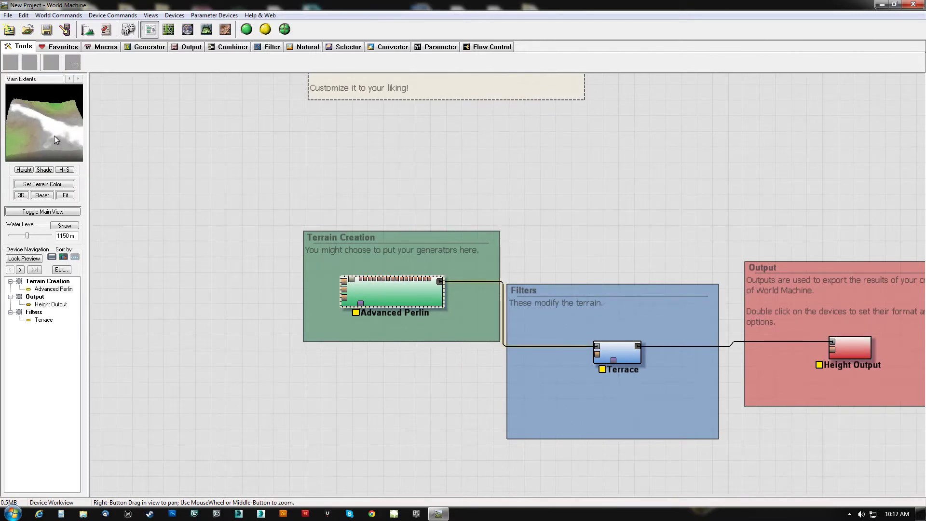
right_click_drag(448, 194, 251, 203)
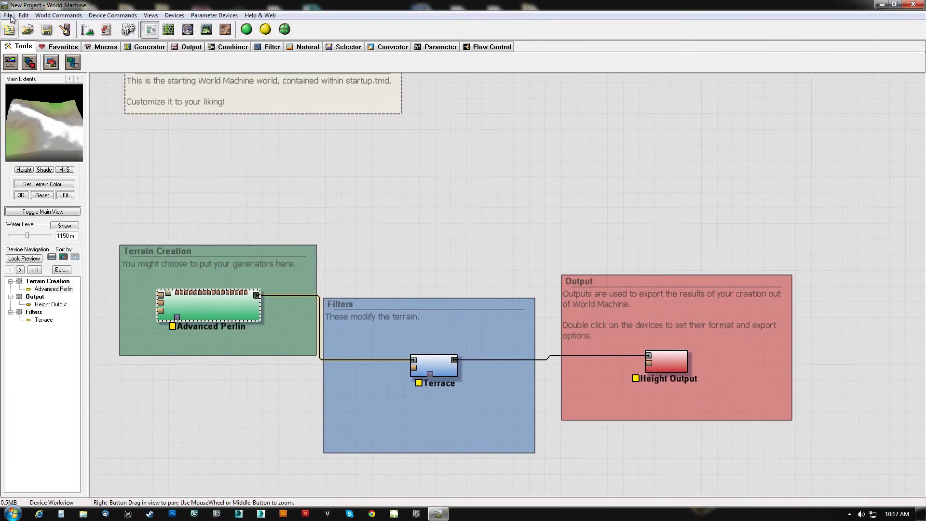
right_click_drag(404, 196, 495, 191)
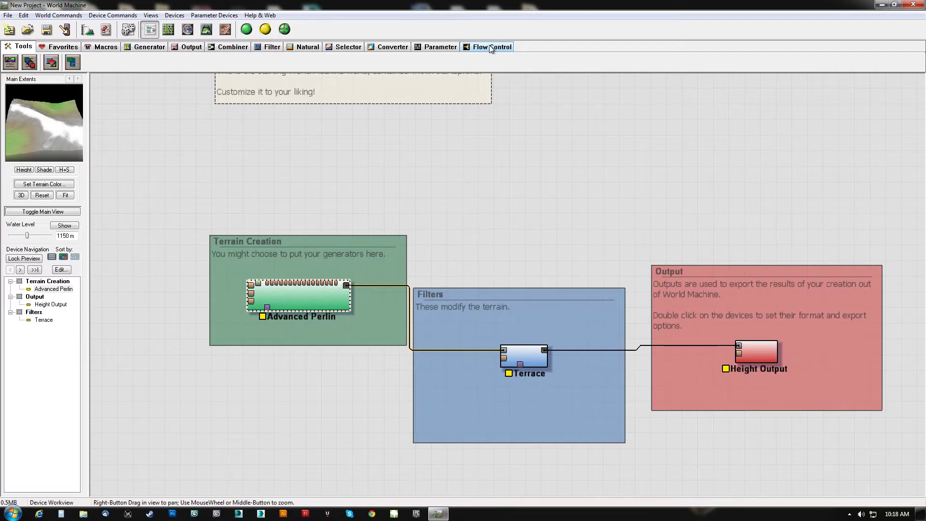
- Bring up the generator devices and delete the Advanced Perlin device from the Terrain Creation group
left_click(147, 49)
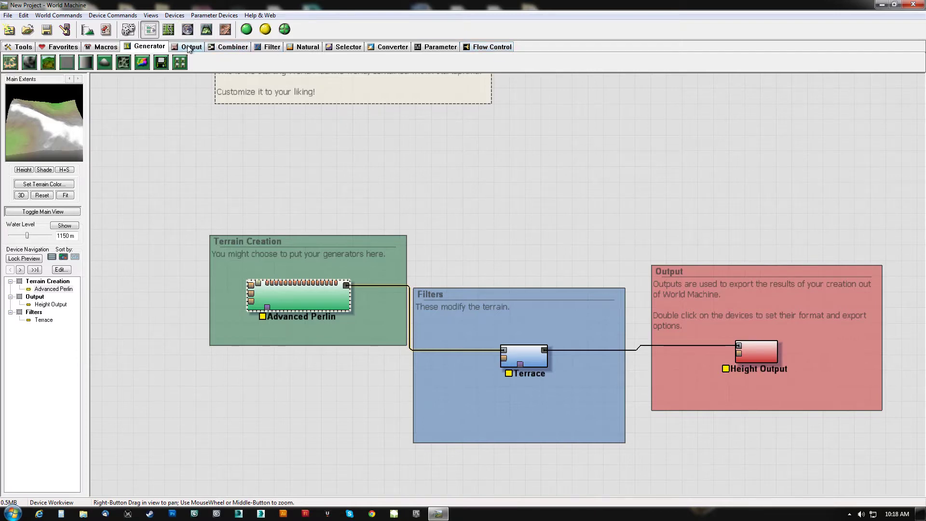
right_click_drag(359, 197, 327, 157)
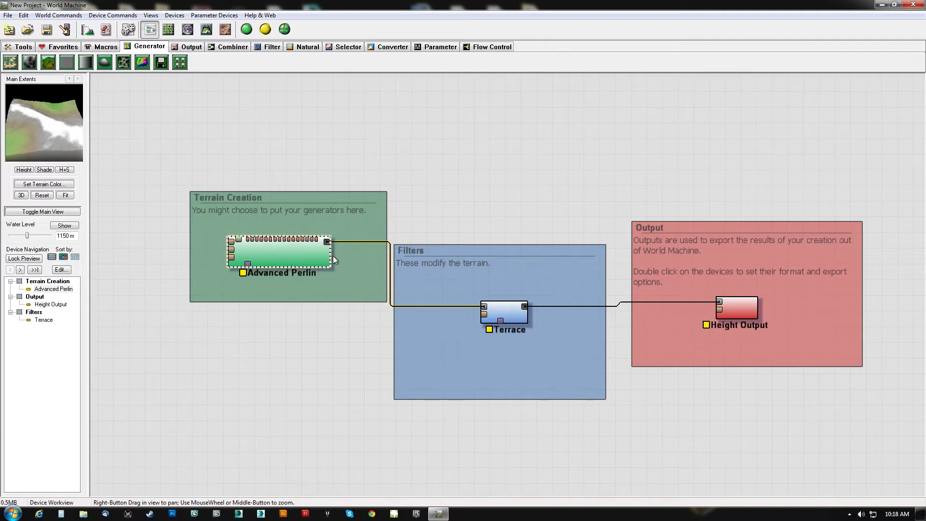
key("Delete")
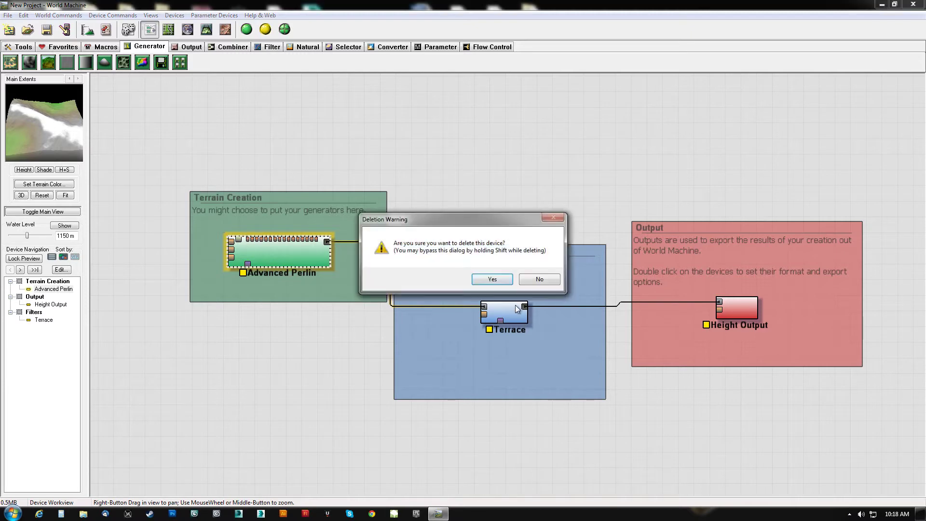
left_click(493, 280)
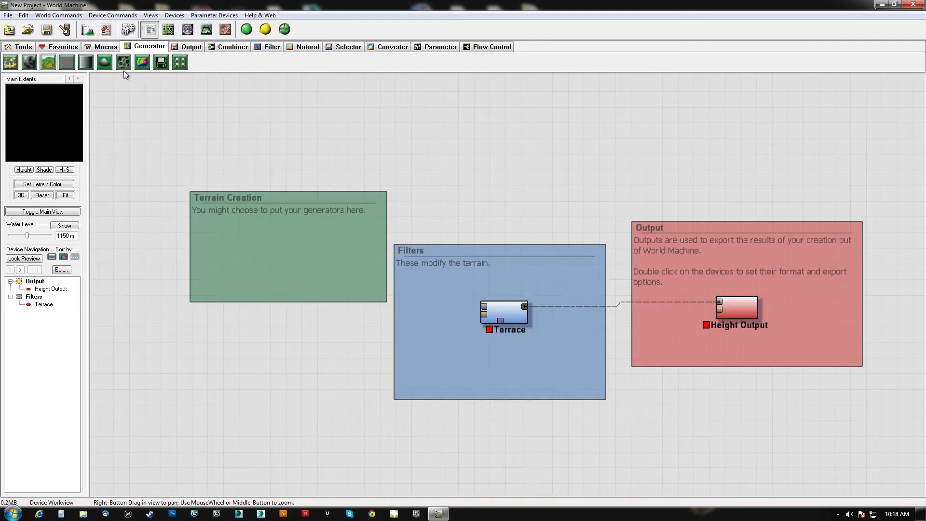
- Delete the Terrace device from the Filters group
right_click_drag(513, 192, 474, 149)
left_click(544, 289)
right_click_drag(454, 186, 431, 147)
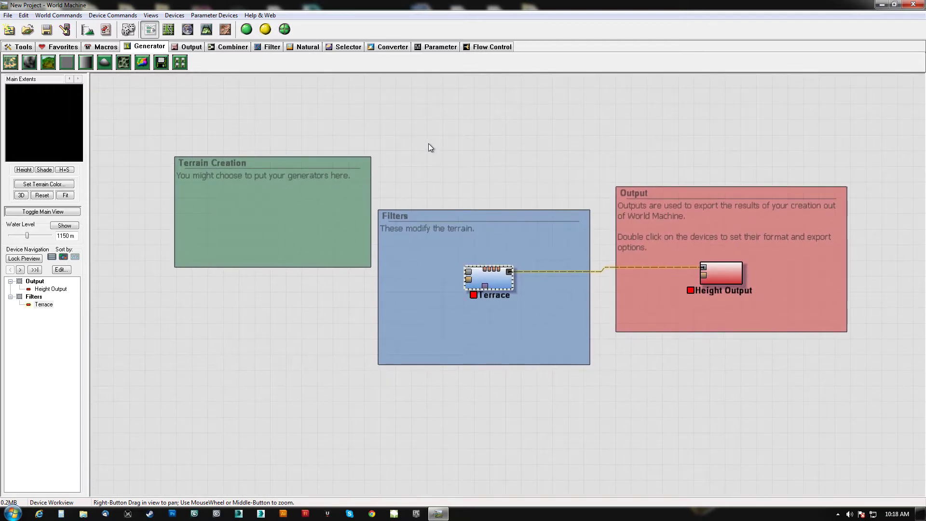
right_click_drag(429, 144, 398, 131)
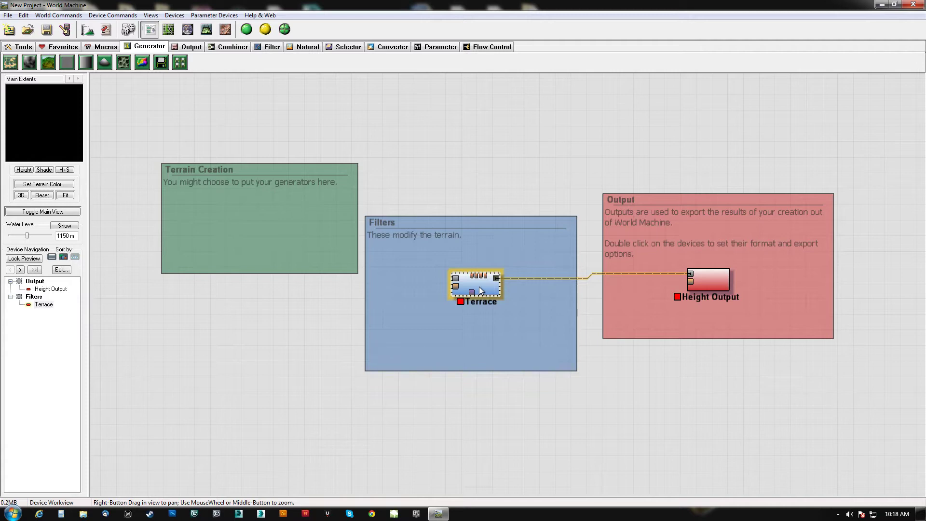
key("Delete")
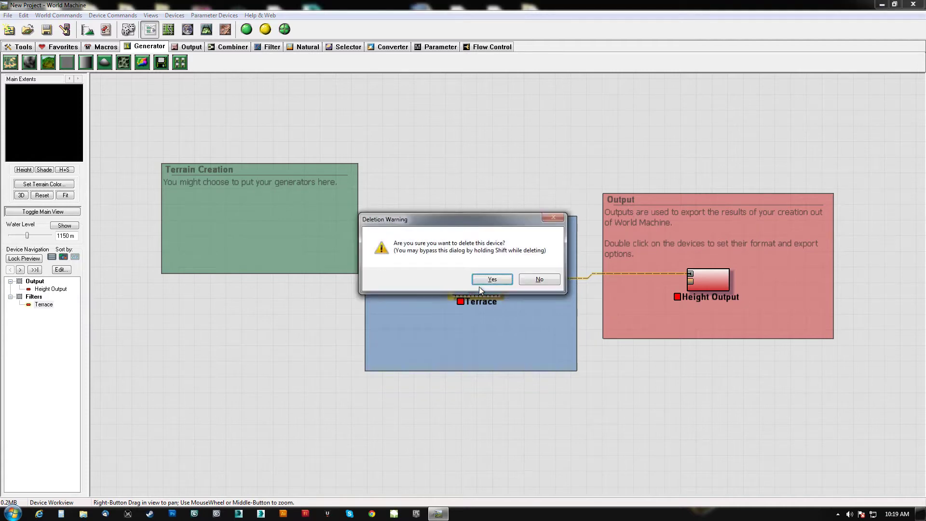
left_click(484, 279)
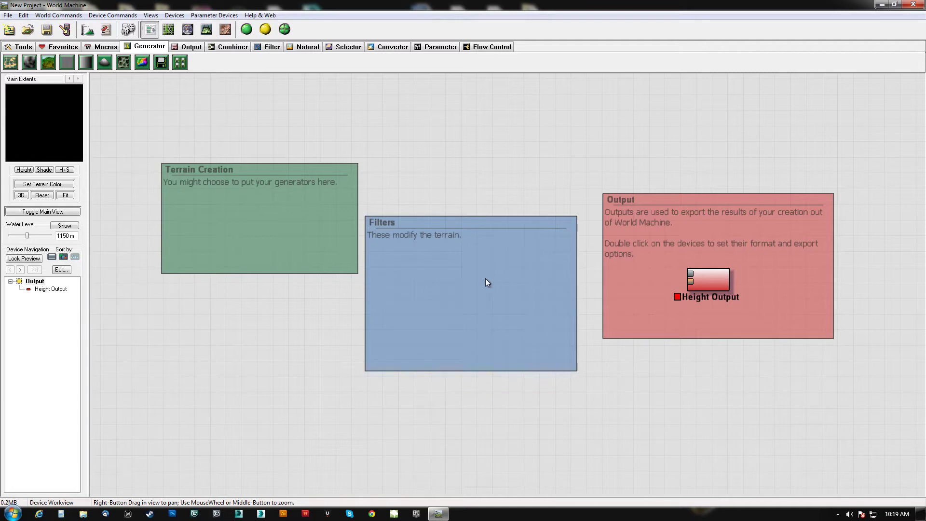
mouse_move(488, 174)
right_mouse_down()
mouse_move(473, 167)
mouse_move(500, 139)
mouse_move(494, 186)
right_mouse_up()
left_click(23, 15)
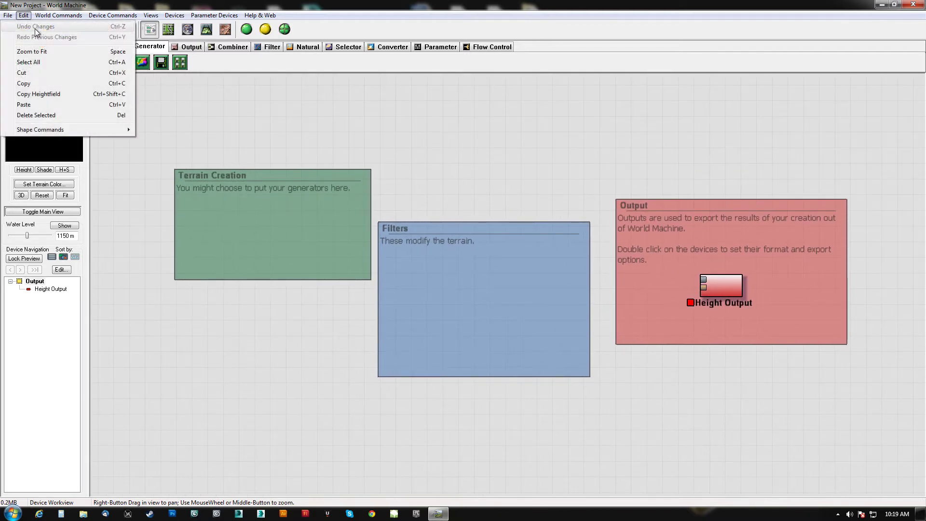
right_click_drag(486, 155, 450, 114)
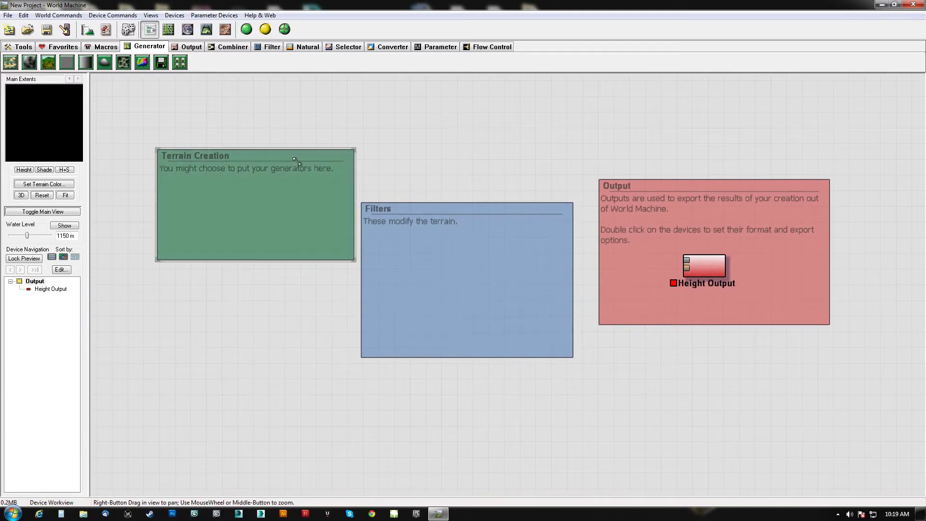
- Try repositioning the Terrain Creation and Filters group boxes in the device network
left_click_drag(283, 174, 277, 140)
right_click_drag(405, 86, 356, 204)
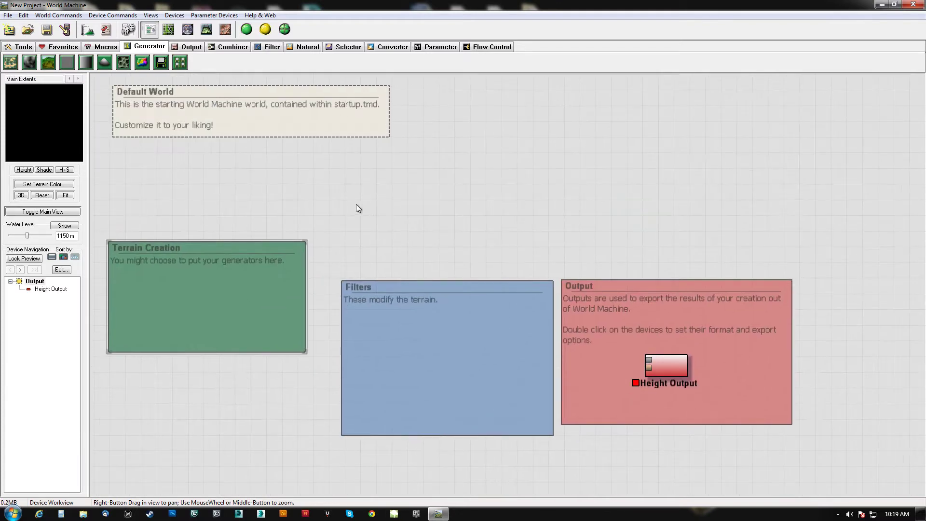
left_click_drag(465, 288, 445, 312)
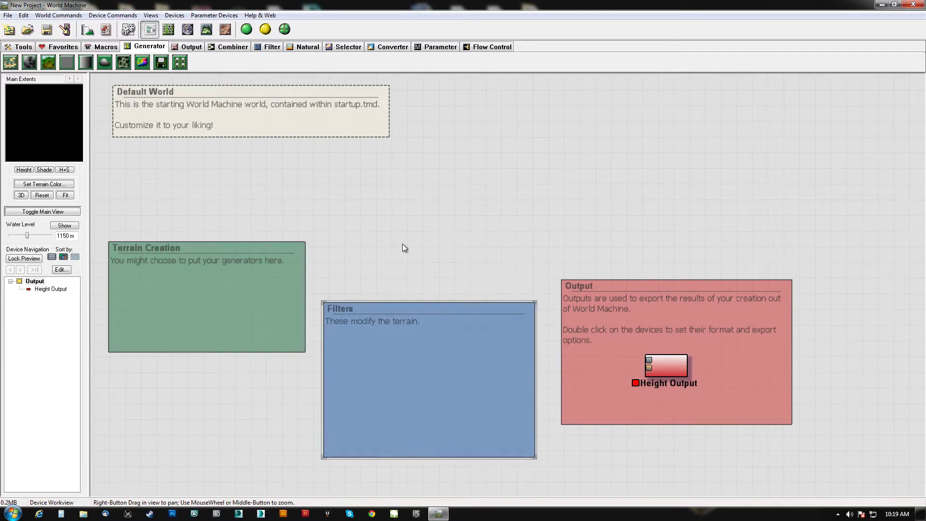
- Delete the Terrain Creation, Filters and Default World boxes, keeping only the Output group
left_click(272, 214)
key("Delete")
left_click(429, 271)
key("Delete")
right_click_drag(248, 211, 324, 337)
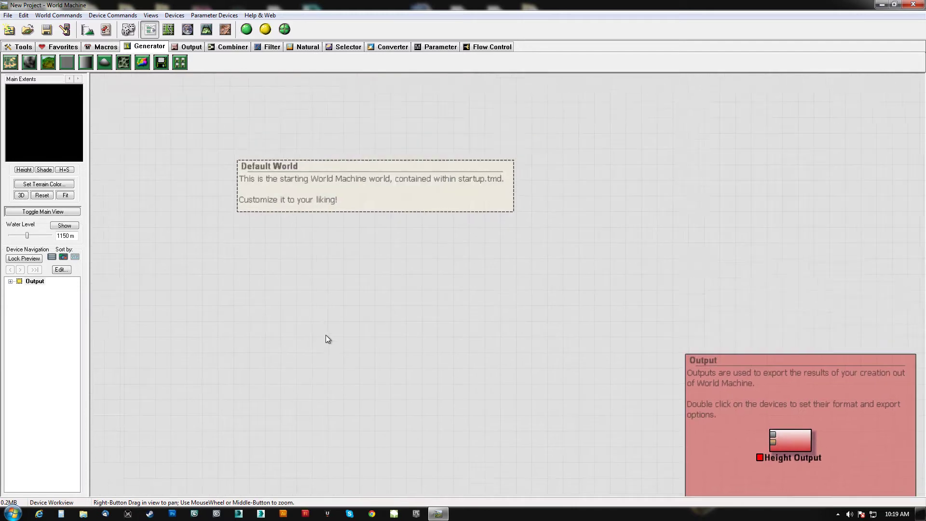
key("Delete")
right_click_drag(356, 287, 309, 206)
- Place a Layout Generator device in the empty workspace beside the Output group
left_click(34, 117)
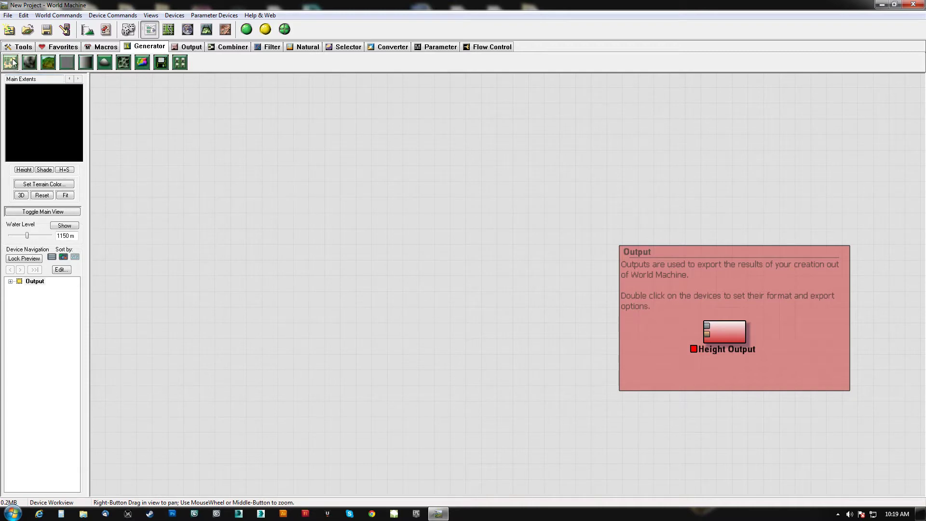
left_click(8, 66)
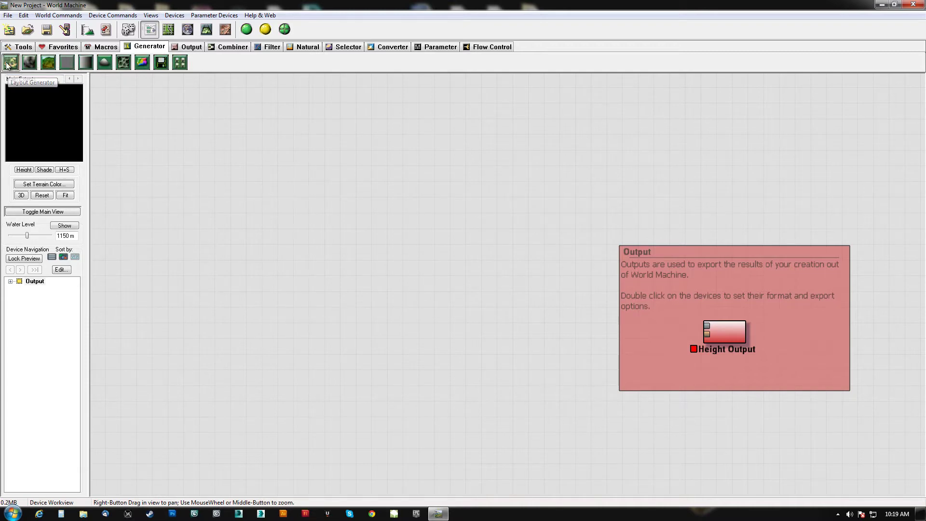
left_click(322, 236)
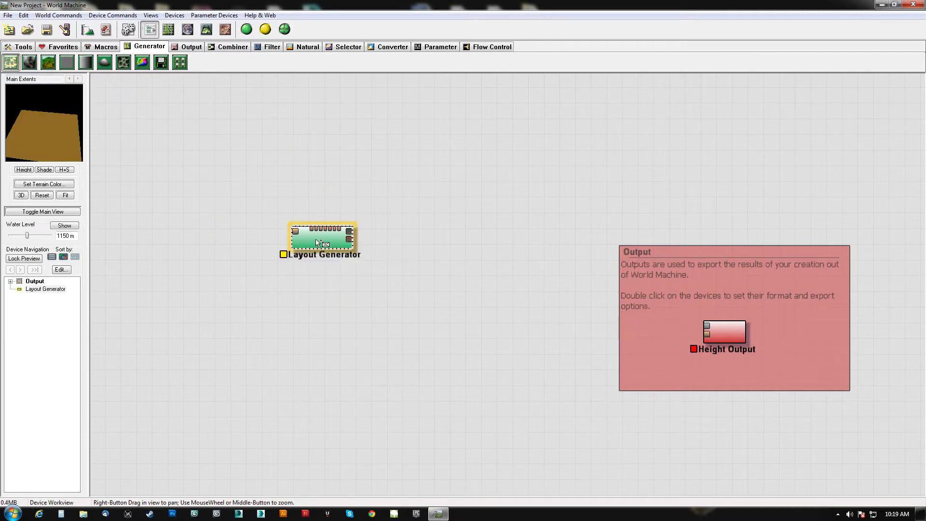
right_click(322, 130)
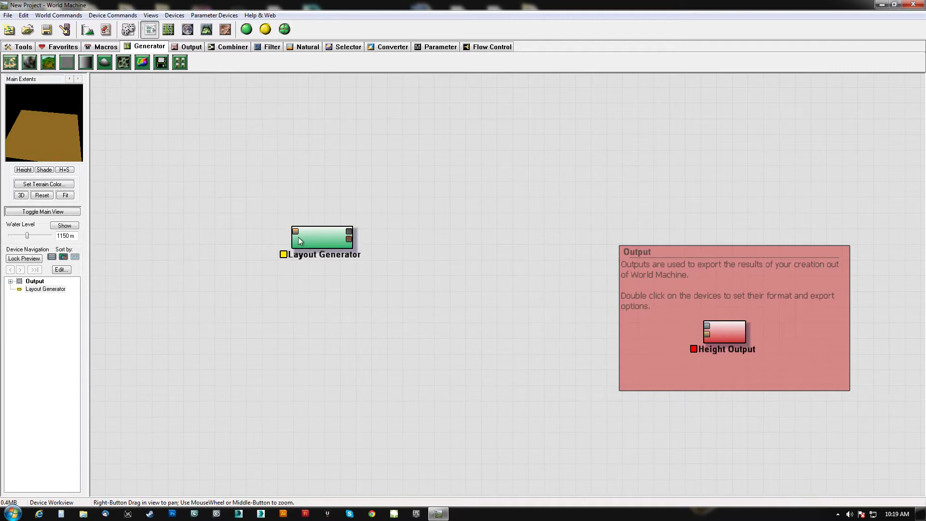
- Open the Layout Generator in the layout view and locate the render extent square on the world grid
scroll(427, 309, "up", 3)
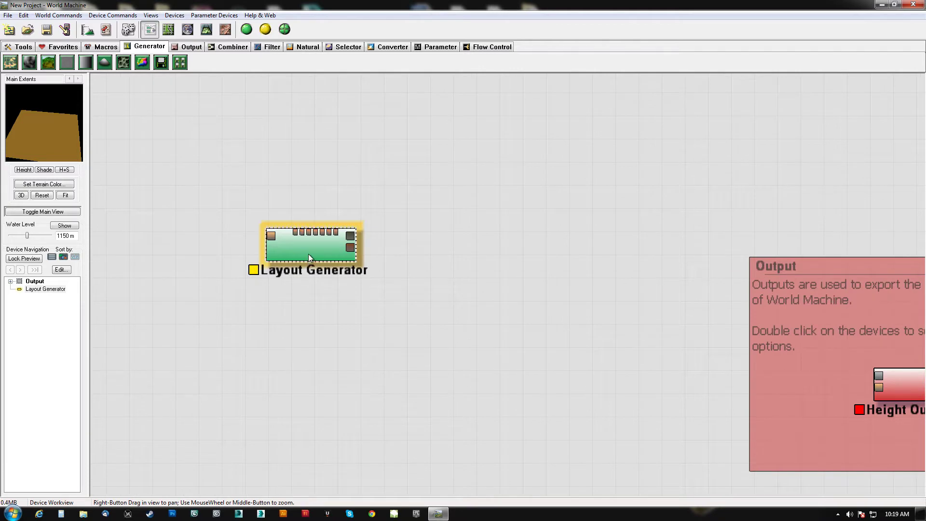
double_click(309, 254)
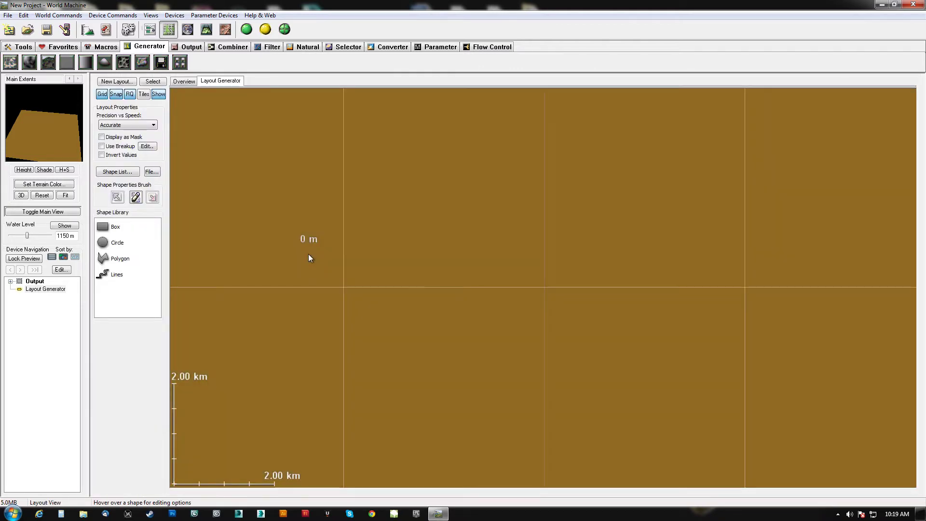
scroll(517, 303, "down", 3)
scroll(502, 317, "down", 3)
middle_click_drag(533, 256, 496, 155)
scroll(497, 193, "up", 6)
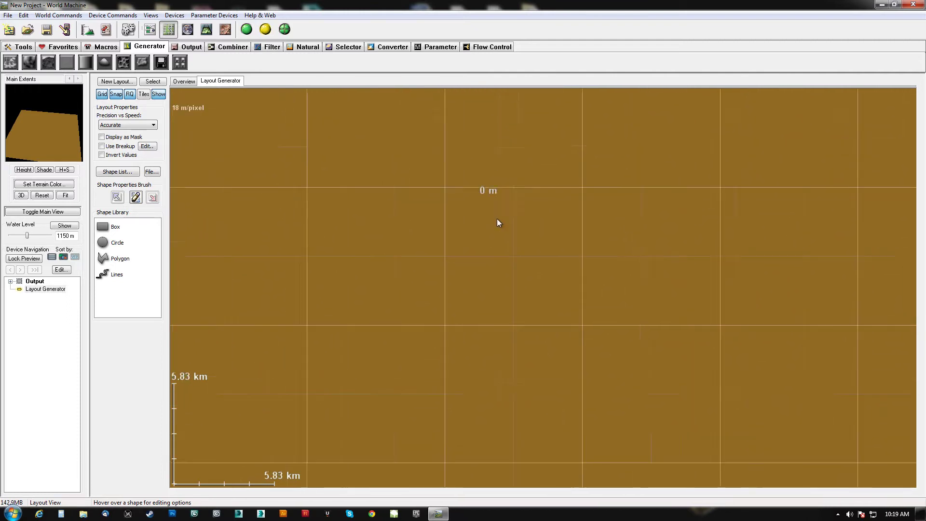
scroll(438, 360, "down", 7)
middle_click_drag(467, 288, 384, 387)
right_click_drag(385, 388, 481, 290)
scroll(494, 259, "up", 4)
right_click_drag(523, 338, 410, 300)
scroll(460, 298, "down", 6)
scroll(434, 308, "up", 5)
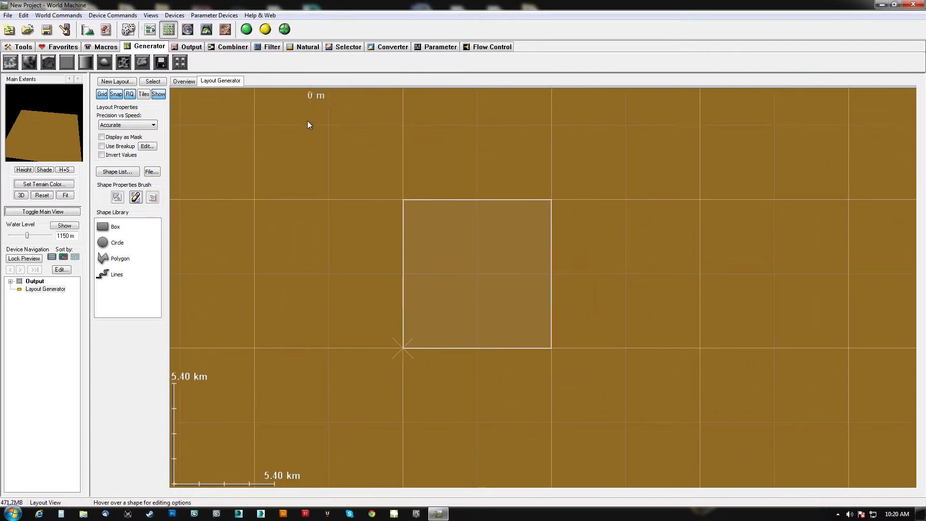
- Compare the render extent with the surrounding world at a much wider scale, ending with a close view of the square
scroll(425, 303, "down", 12)
scroll(396, 294, "down", 6)
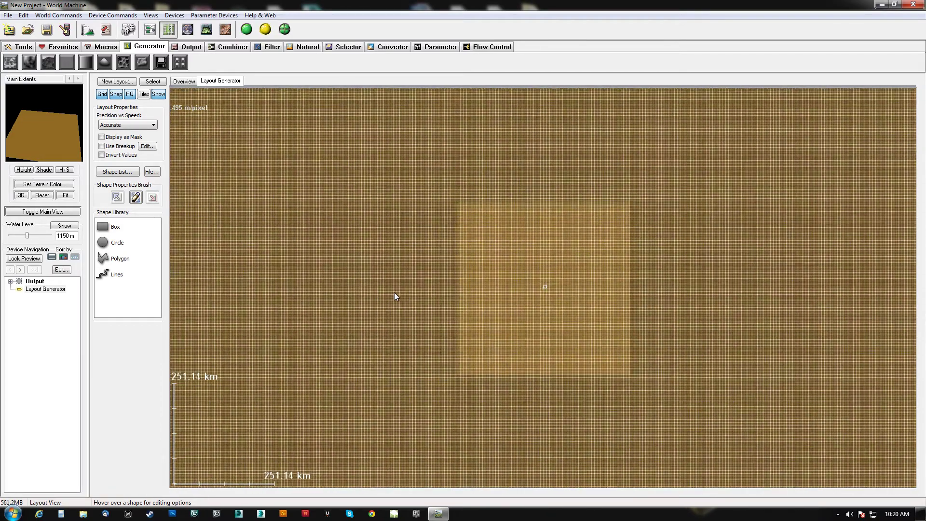
left_click_drag(365, 328, 313, 348)
scroll(420, 331, "up", 10)
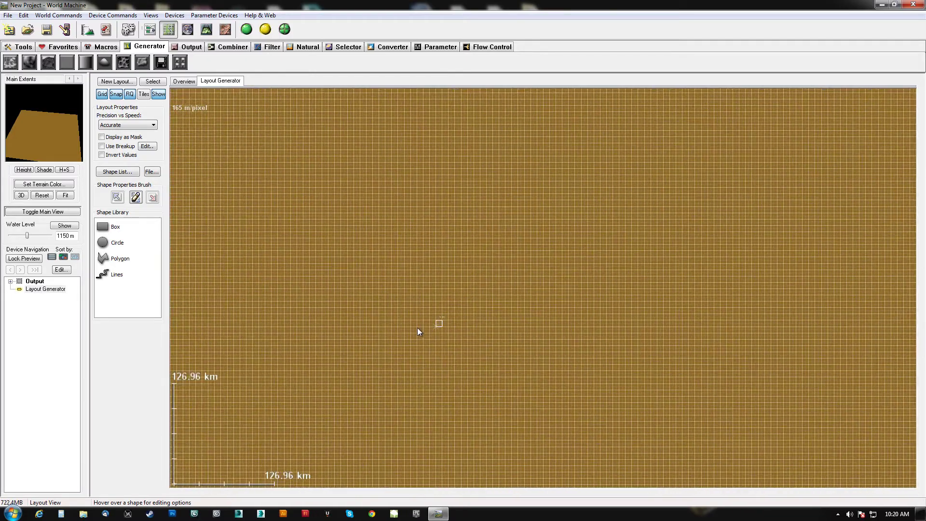
scroll(499, 326, "up", 8)
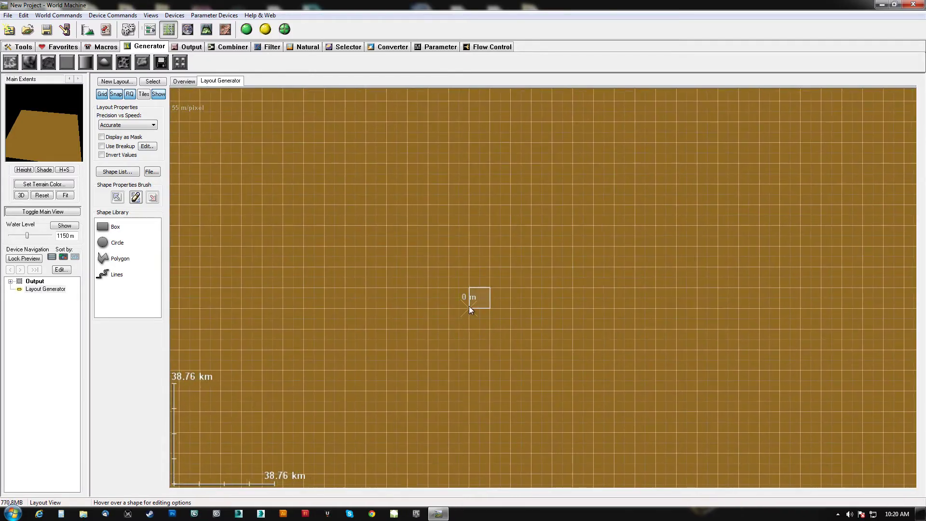
scroll(473, 328, "up", 8)
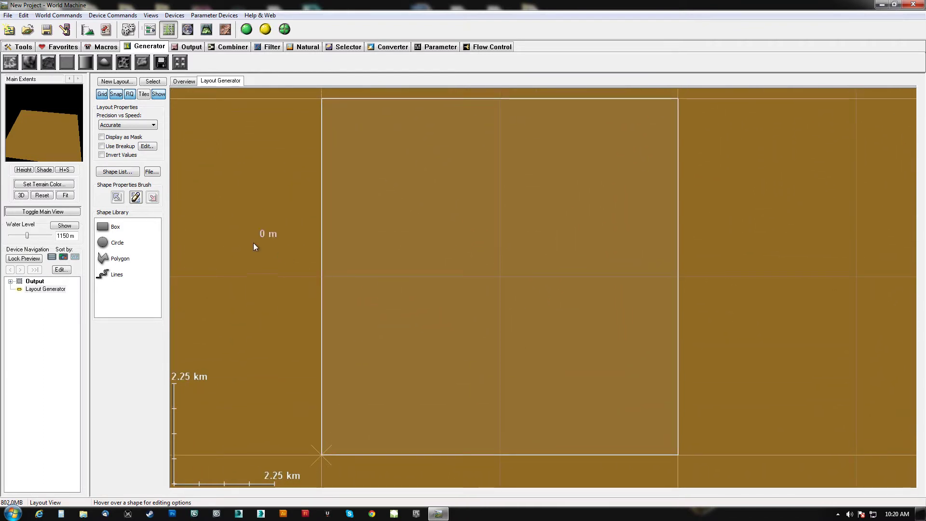
- Review the project settings for the Main Extents, covering location, size, normal build resolution and tiled build options
left_click(87, 31)
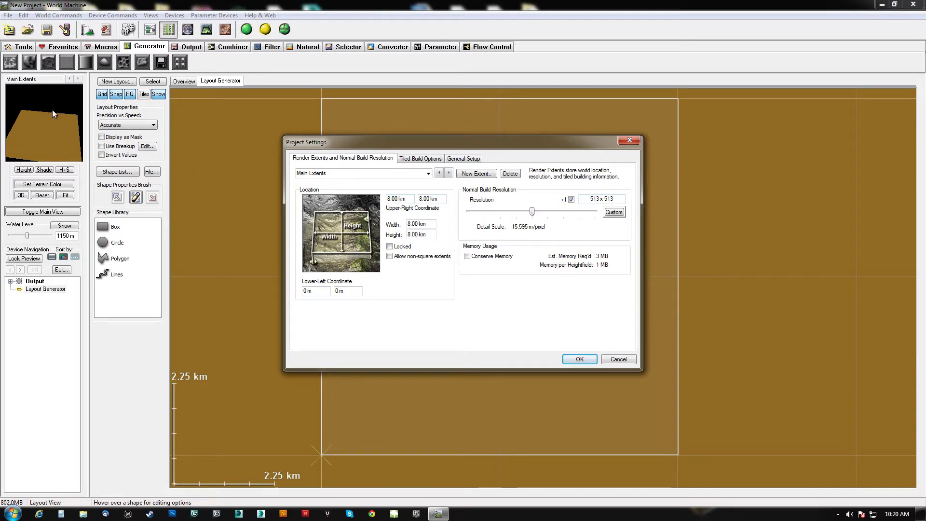
left_click(420, 162)
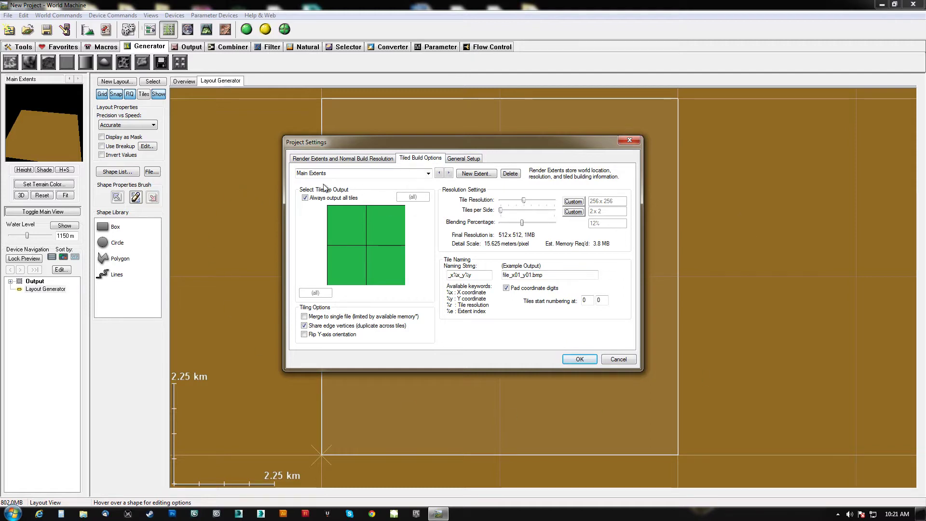
left_click(579, 359)
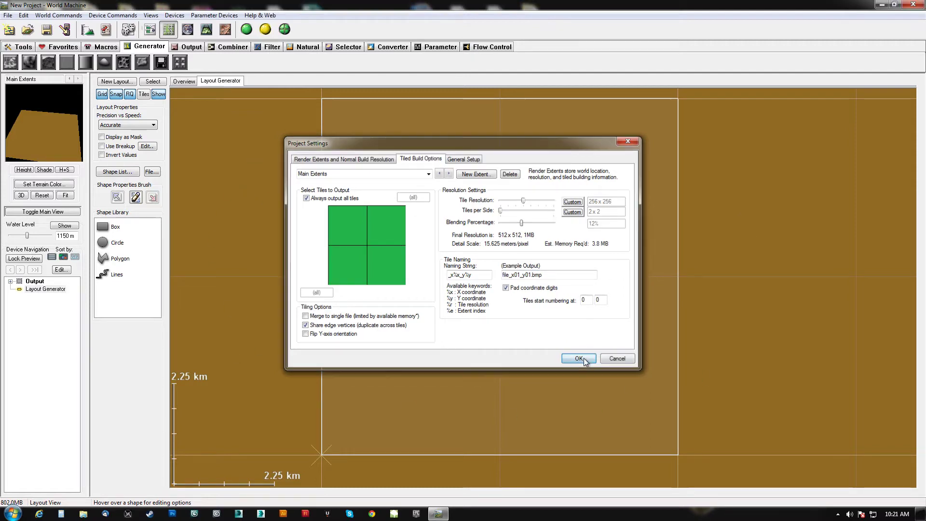
scroll(464, 360, "down", 1)
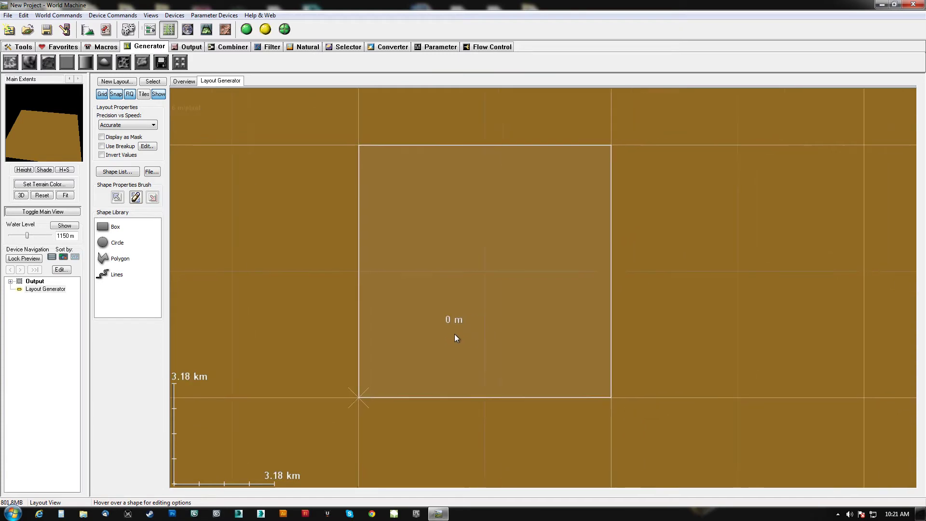
left_click(90, 33)
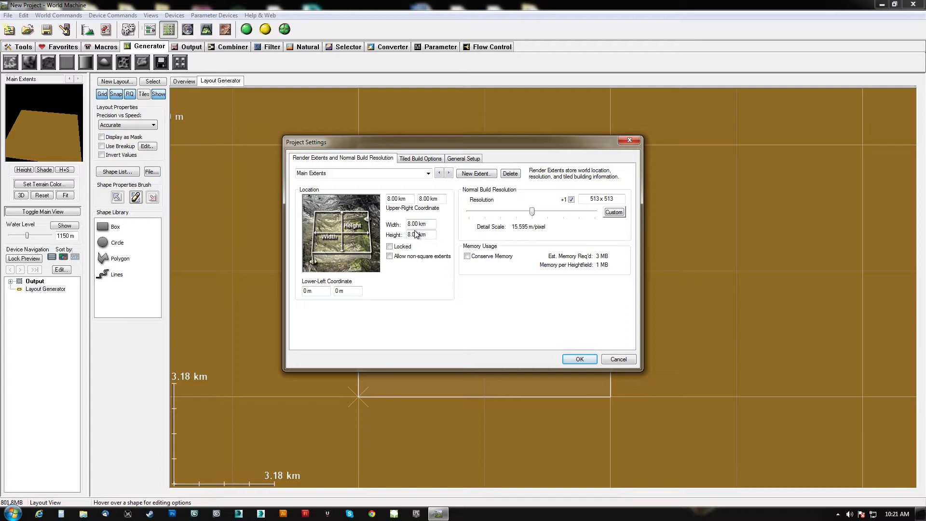
left_click(577, 360)
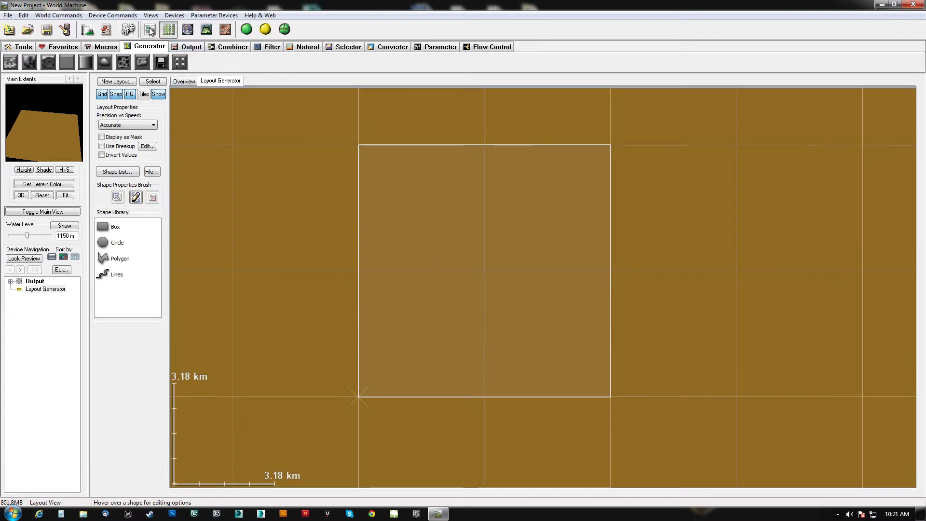
- Return to the device network and frame the Layout Generator together with the Output group
left_click(152, 33)
right_click_drag(511, 294, 422, 259)
scroll(412, 340, "down", 3)
scroll(413, 340, "down", 1)
right_click_drag(459, 292, 444, 275)
scroll(386, 263, "up", 1)
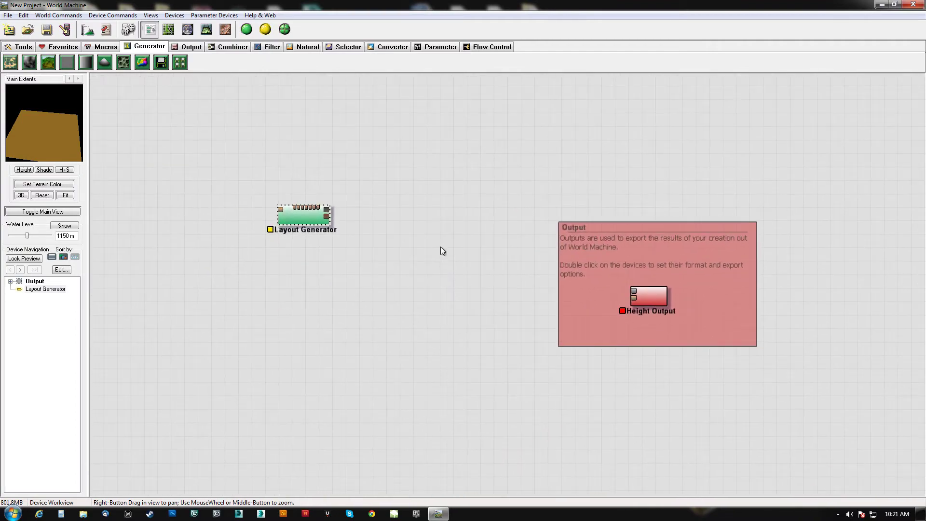
- Look over the commands offered for the Height Output and Layout Generator devices in the device network
key("F6")
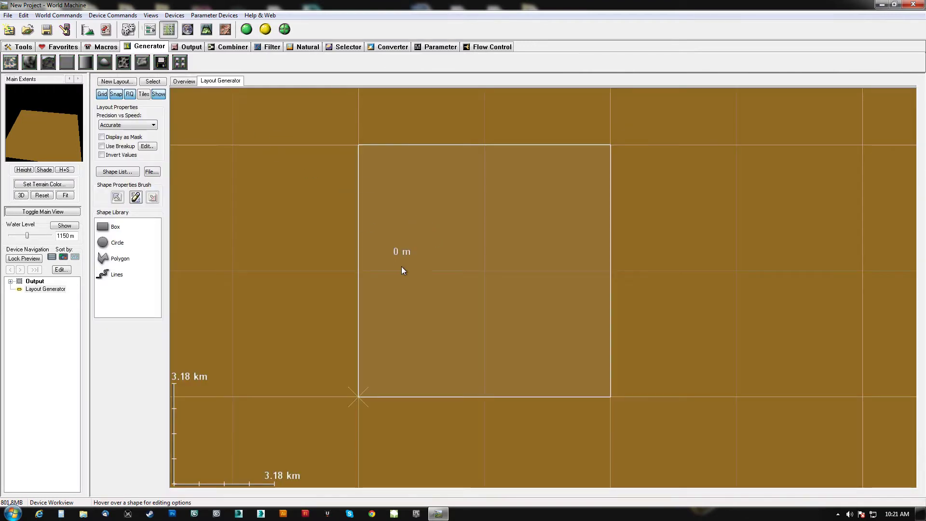
left_click(151, 30)
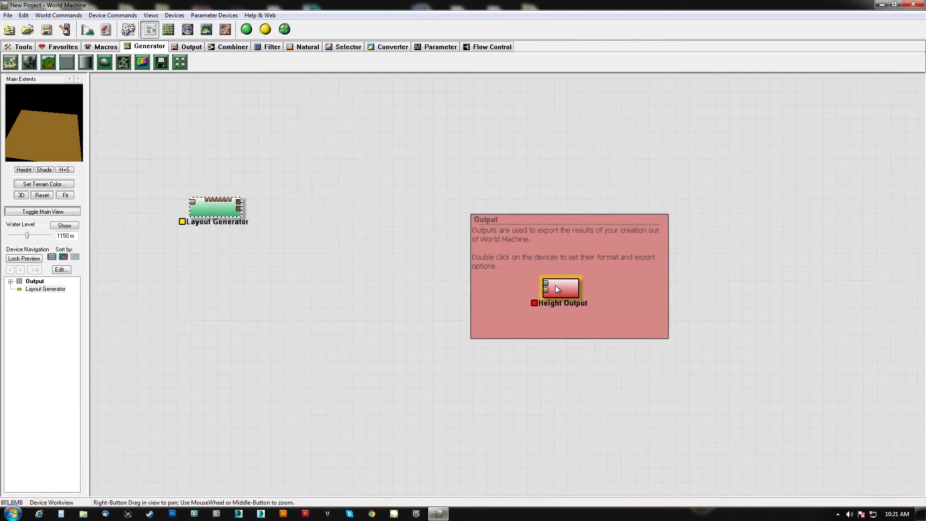
right_click(557, 289)
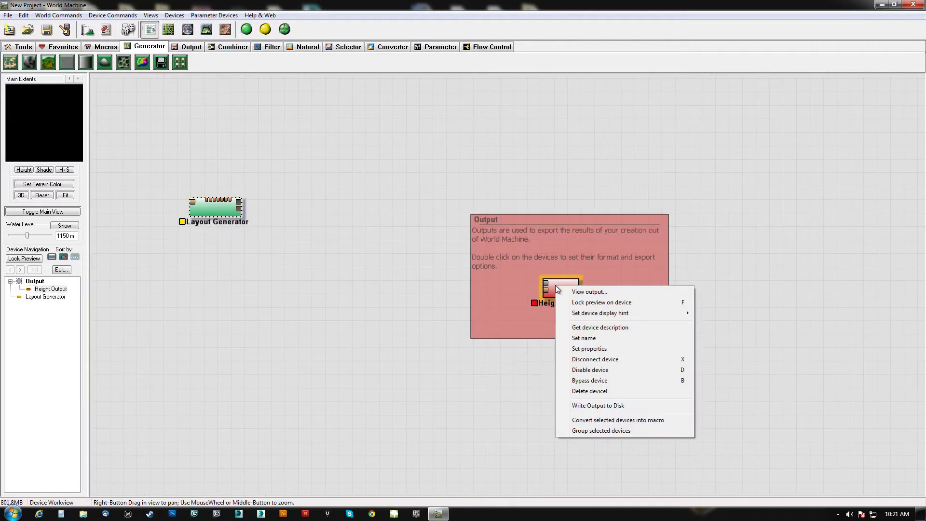
left_click(221, 206)
right_click(221, 206)
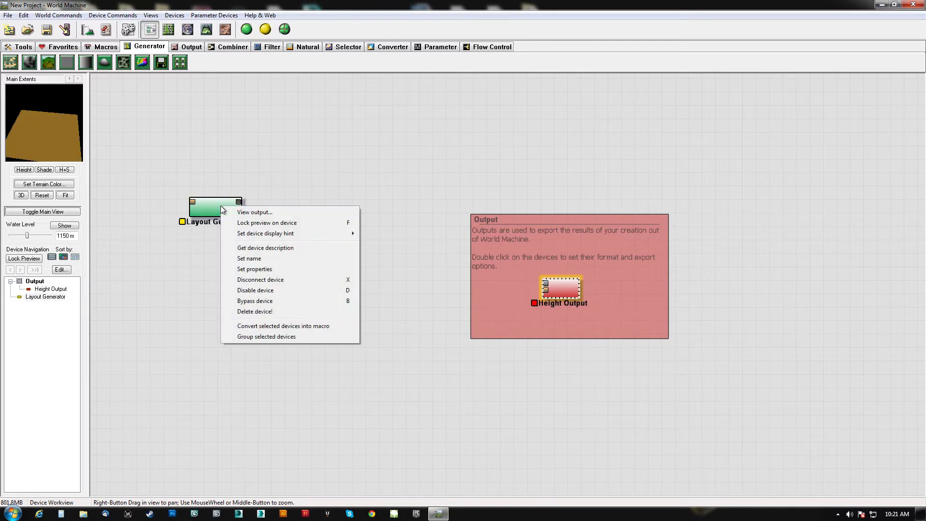
left_click(249, 184)
- Compare the layout view of the render extent with the device network, ending back in the device network
key("Tab")
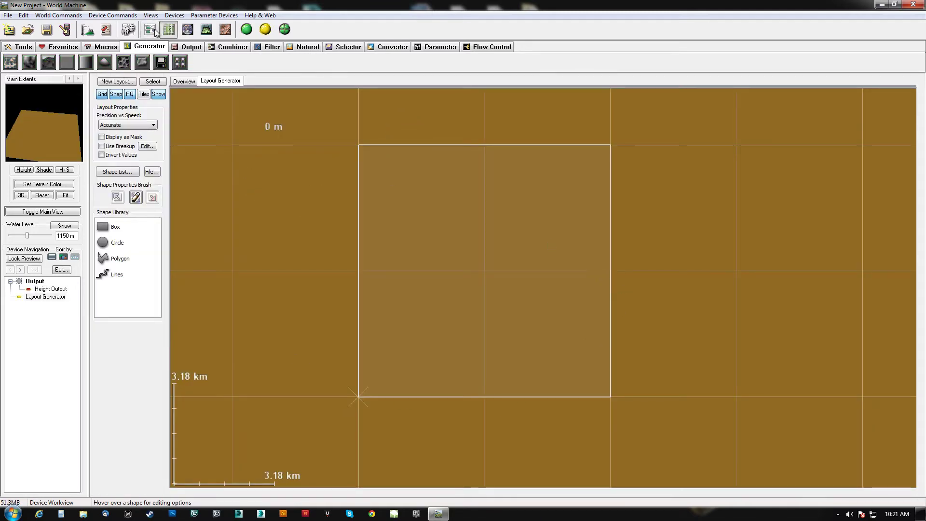
middle_click_drag(533, 262, 475, 268)
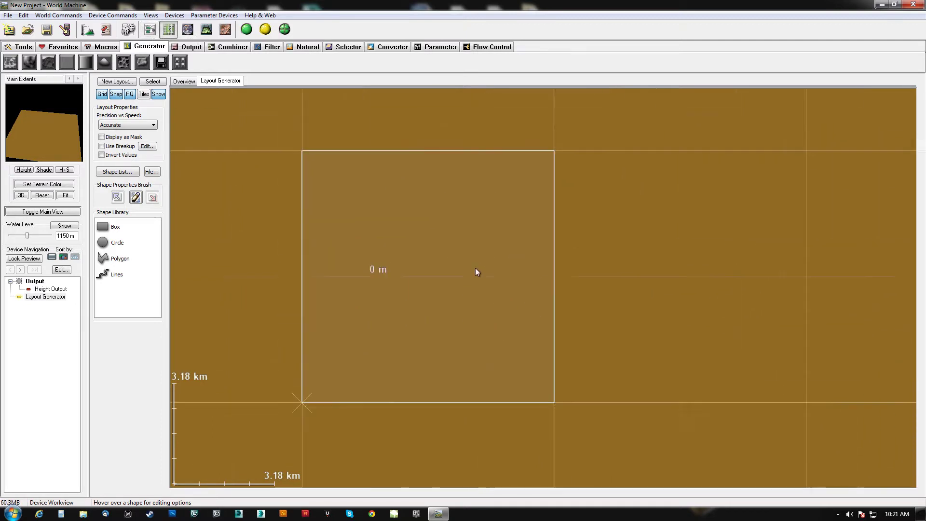
left_click(150, 29)
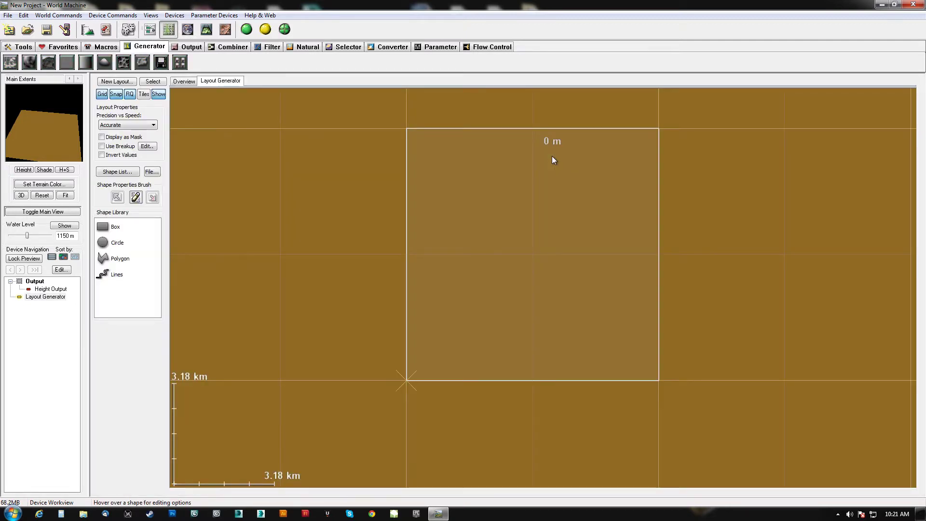
middle_click_drag(535, 281, 473, 303)
left_click(149, 32)
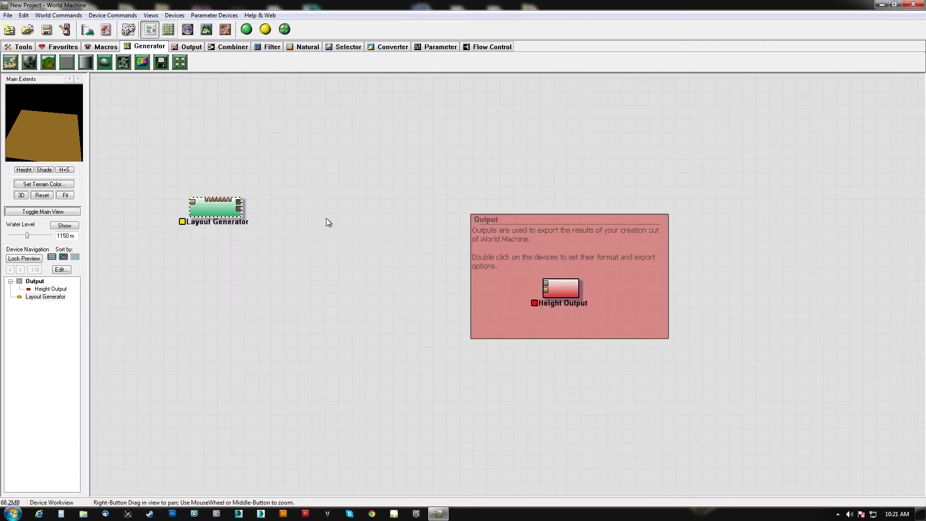
right_click_drag(448, 170, 506, 152)
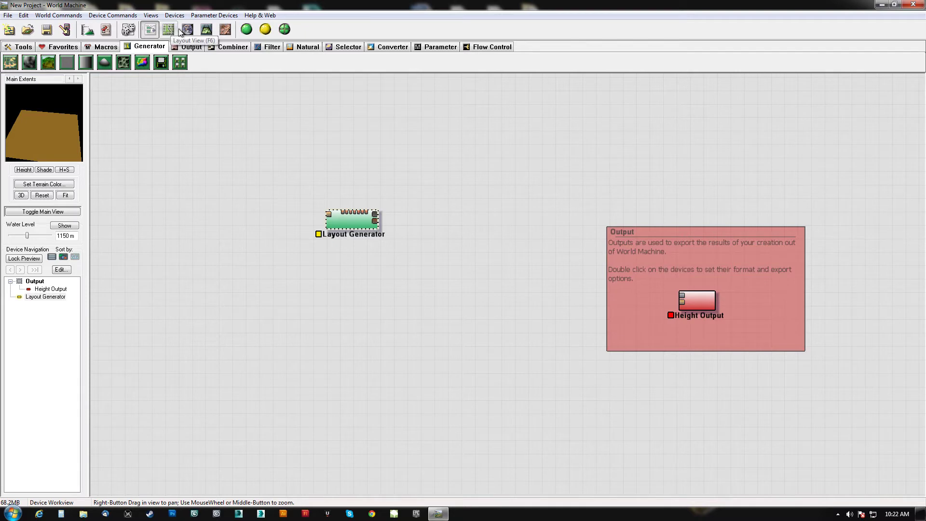
- Inspect the flat terrain from several angles in the 3D view and return to the device network
left_click(210, 30)
left_click_drag(504, 291, 472, 277)
right_click_drag(470, 277, 454, 241)
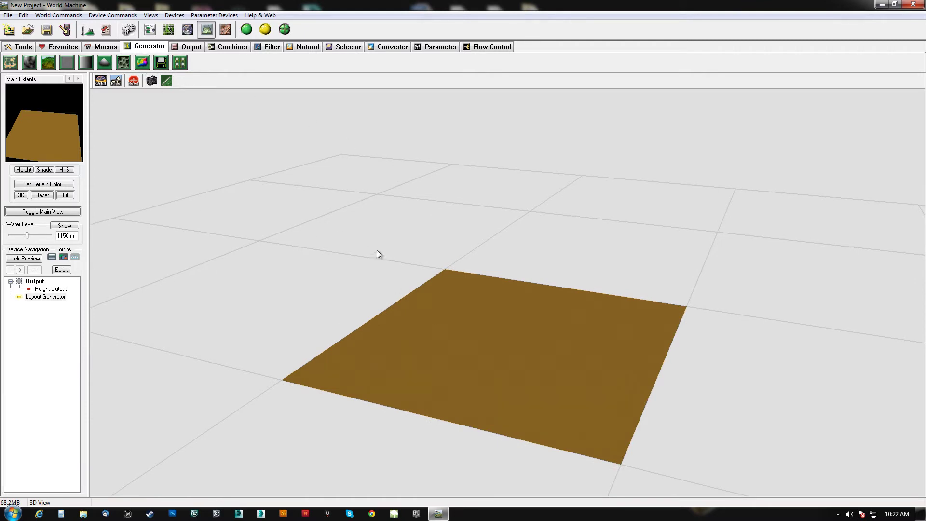
left_click(150, 30)
- Move the Layout Generator closer to the Output group and connect its main output to the Height Output's main input
left_click(705, 302)
right_click_drag(531, 260, 262, 225)
left_click_drag(254, 209, 333, 268)
mouse_move(48, 131)
left_mouse_down()
mouse_move(23, 102)
mouse_move(38, 130)
left_mouse_up()
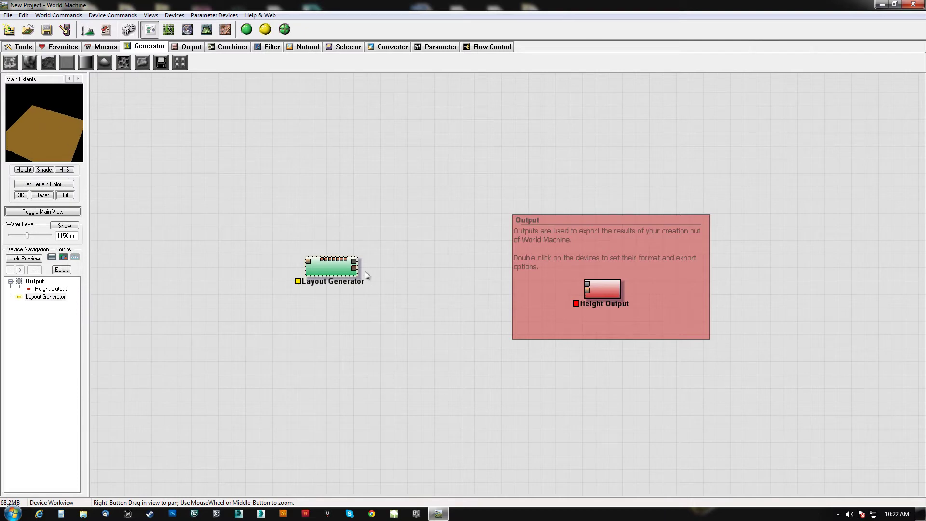
left_click_drag(354, 261, 587, 284)
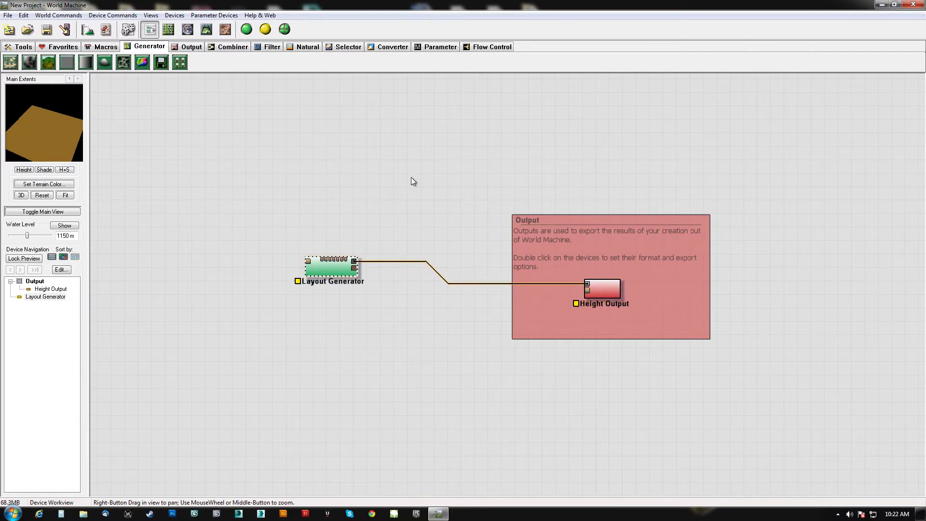
mouse_move(49, 142)
left_mouse_down()
mouse_move(44, 119)
mouse_move(47, 138)
left_mouse_up()
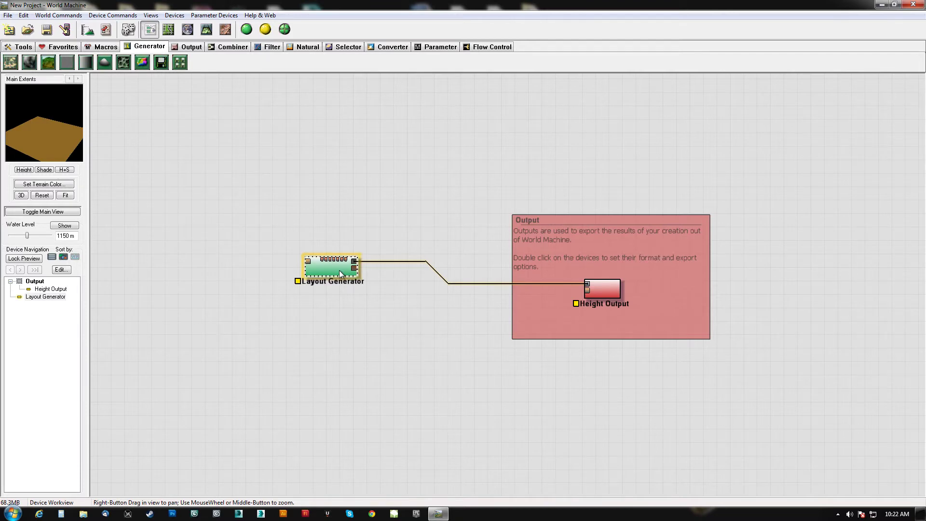
- Open the Layout Generator's layout and draw a nearly straight Lines shape across the upper part of the render extent
double_click(339, 270)
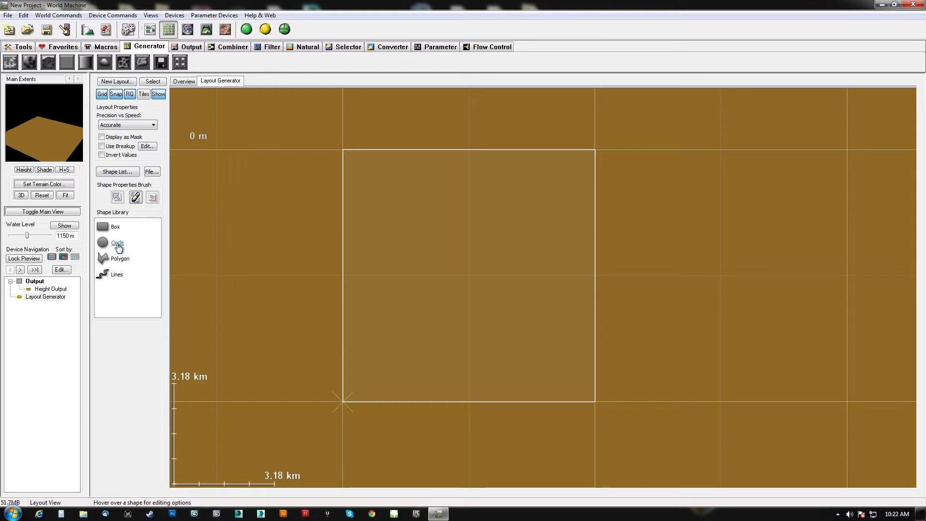
left_click(115, 277)
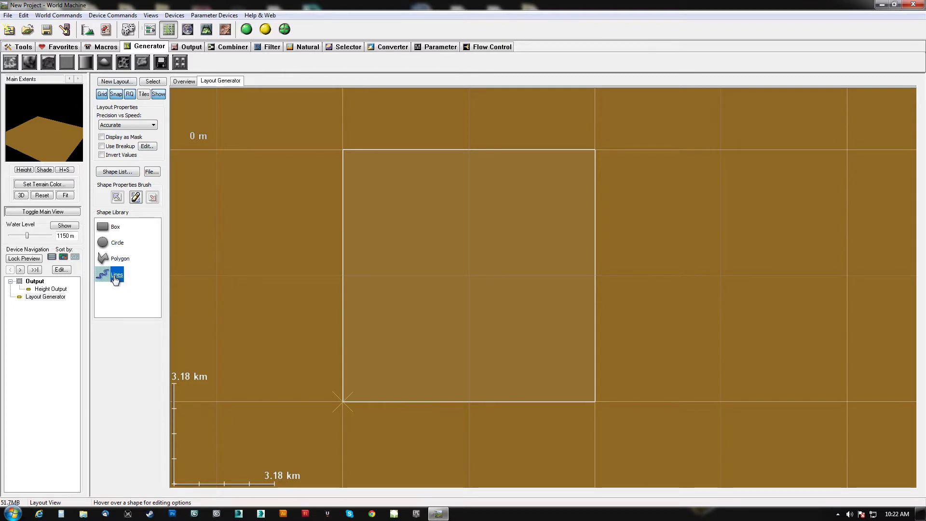
left_click(580, 164)
left_click(545, 165)
left_click(424, 166)
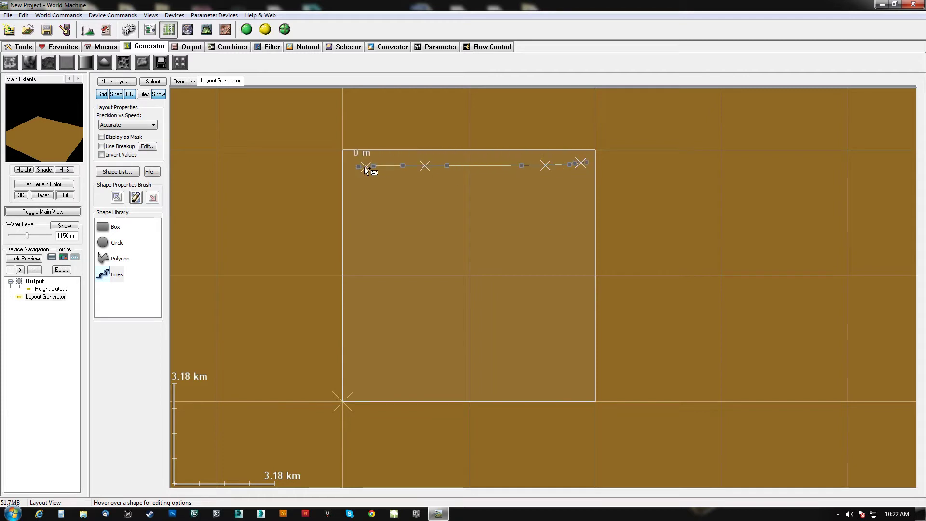
double_click(366, 166)
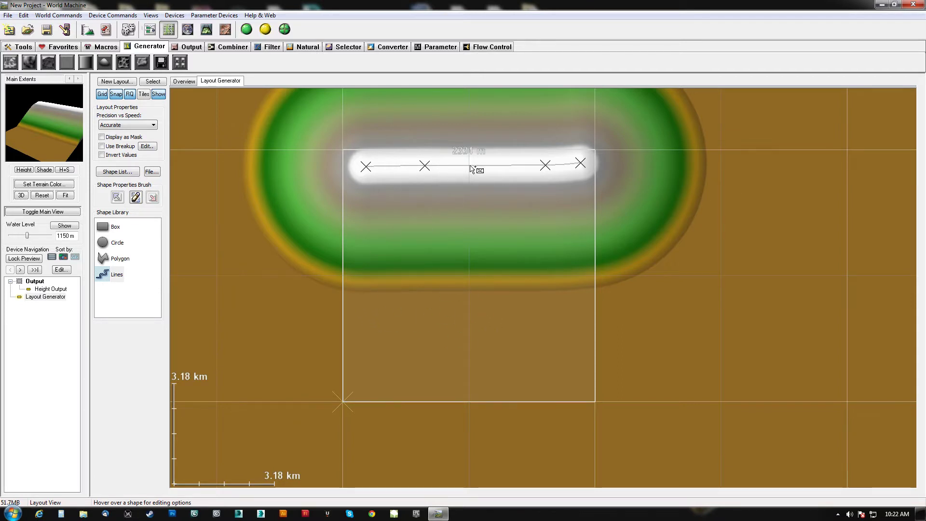
- Draw a second Lines shape branching south from the middle of the ridge and run a normal build
left_click_drag(438, 248, 437, 278)
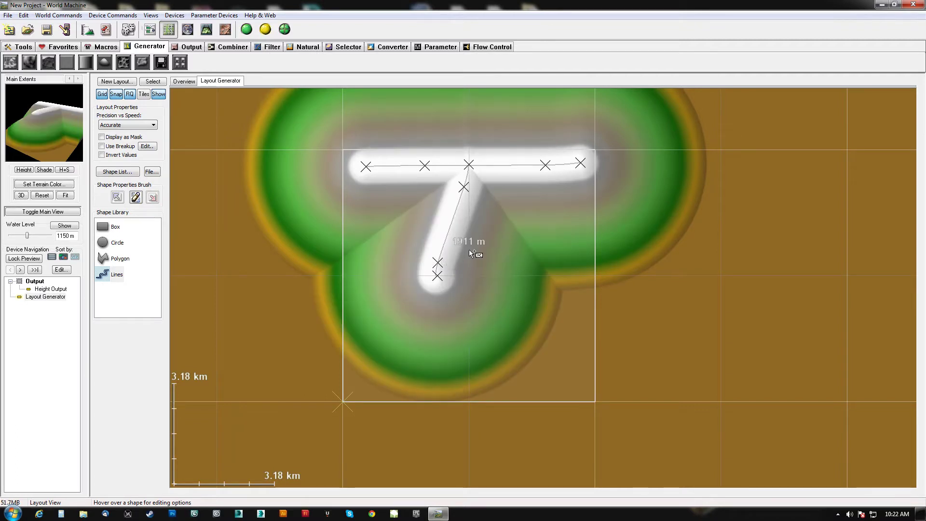
left_click(29, 15)
left_click(29, 16)
key("ctrl+b")
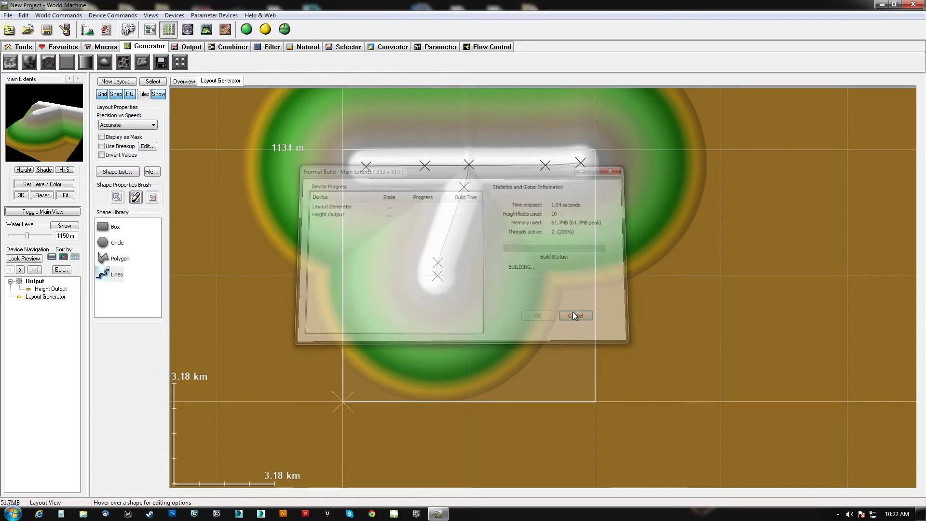
left_click(24, 15)
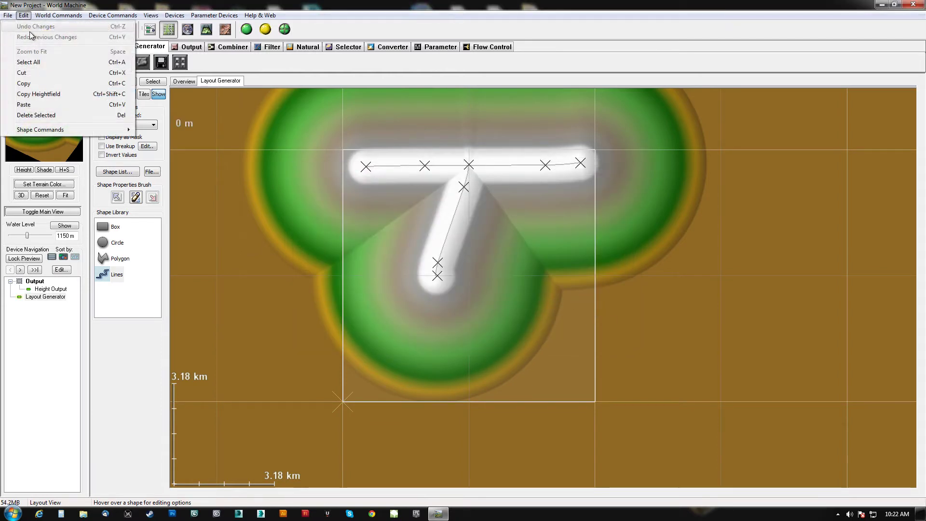
- Delete the Lines shape that branches south from the ridge
left_click(449, 242)
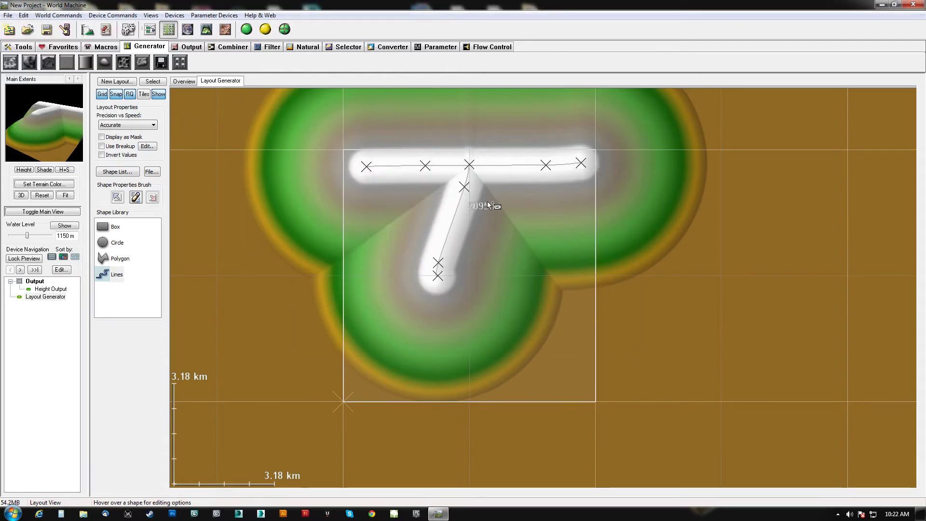
left_click(459, 201)
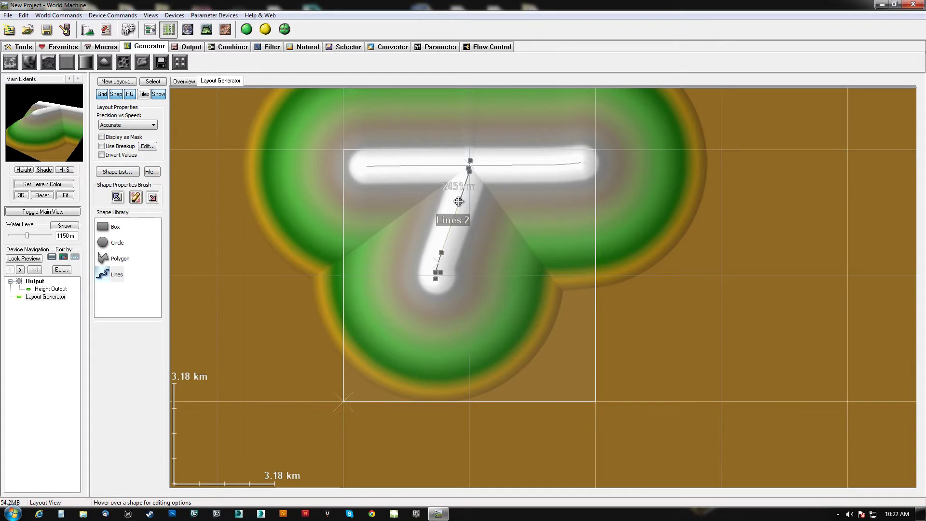
key("Delete")
- Try shifting the ridge line and one of its vertices southward, and delete the whole shape
left_click_drag(494, 166, 495, 190)
mouse_move(420, 196)
left_mouse_down()
mouse_move(422, 242)
mouse_move(496, 243)
mouse_move(423, 235)
mouse_move(425, 196)
left_mouse_up()
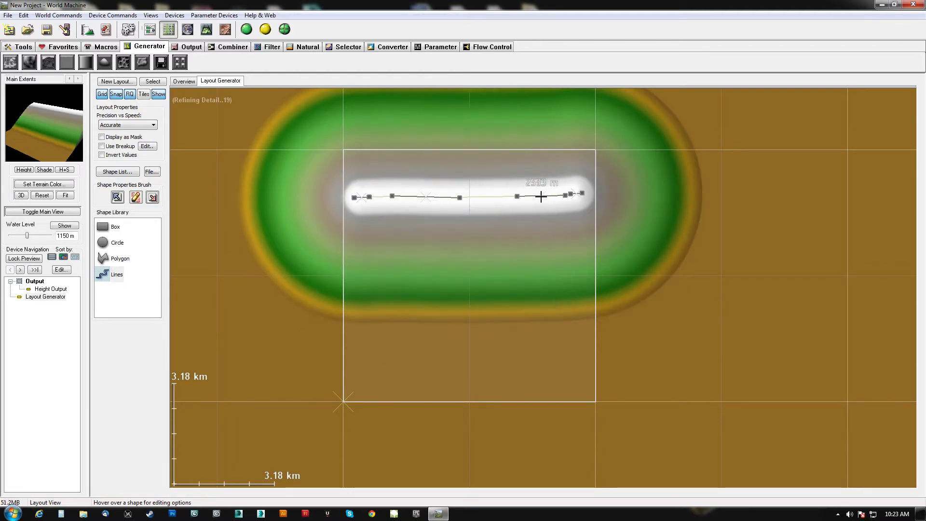
left_click_drag(540, 196, 519, 240)
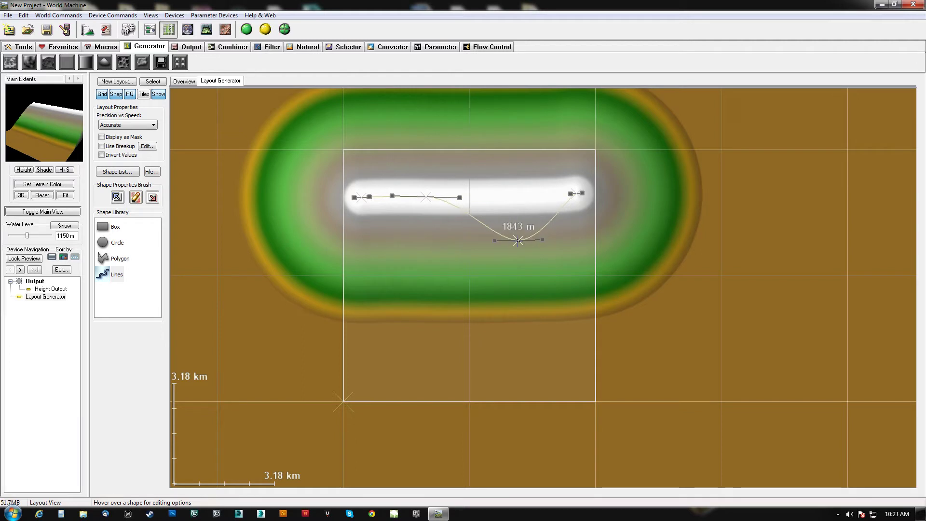
key("Delete")
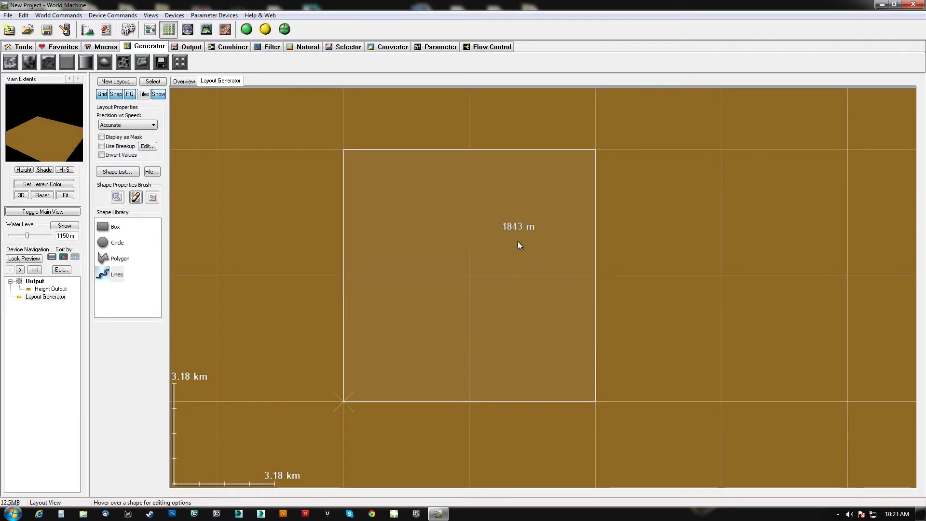
- Draw a new Lines shape across the upper render extent and delete its middle vertex
left_click_drag(116, 278, 492, 184)
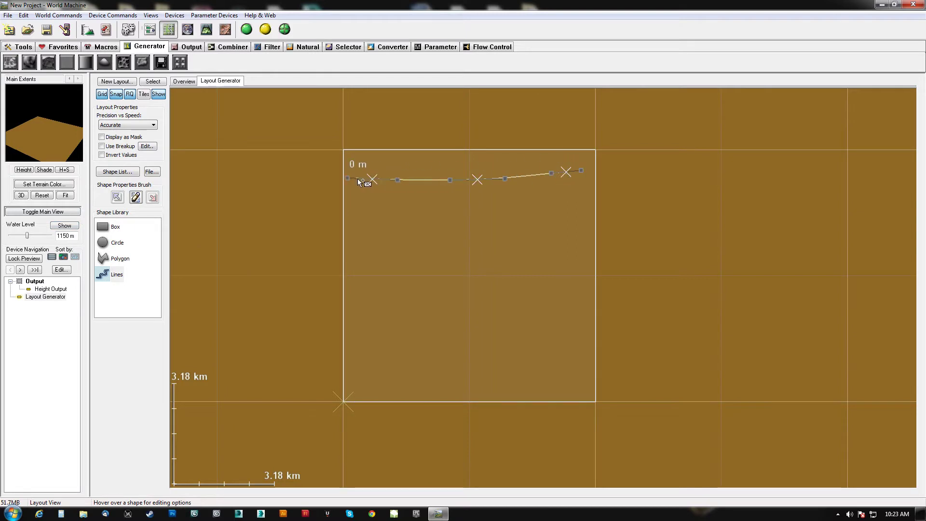
left_click_drag(358, 179, 357, 178)
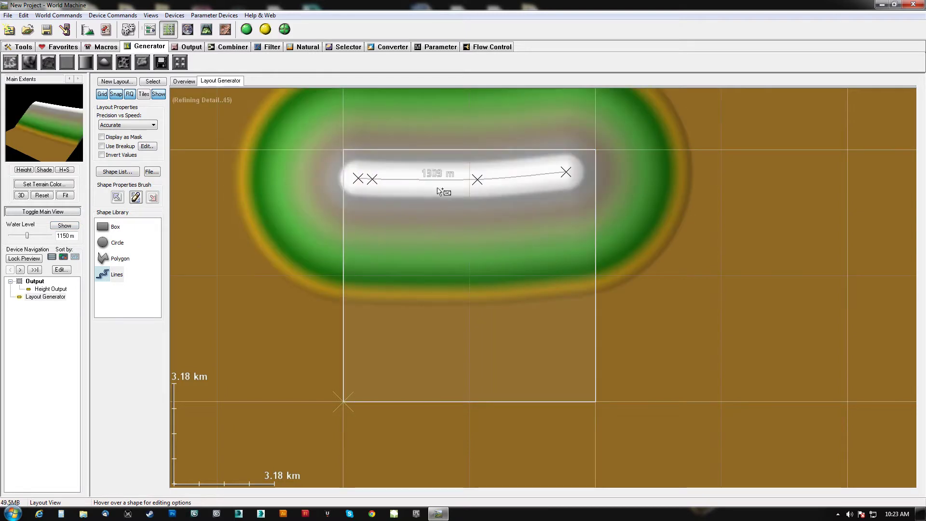
left_click(476, 180)
right_click(478, 179)
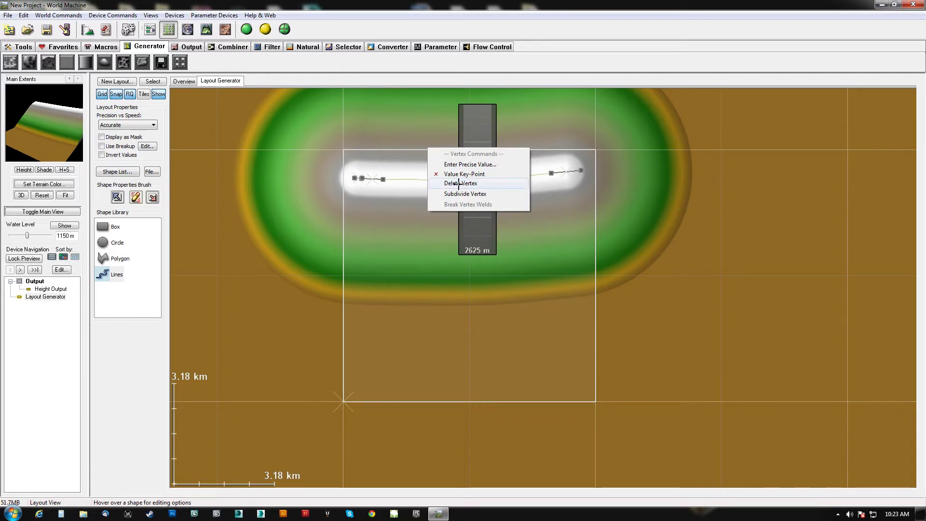
left_click(456, 183)
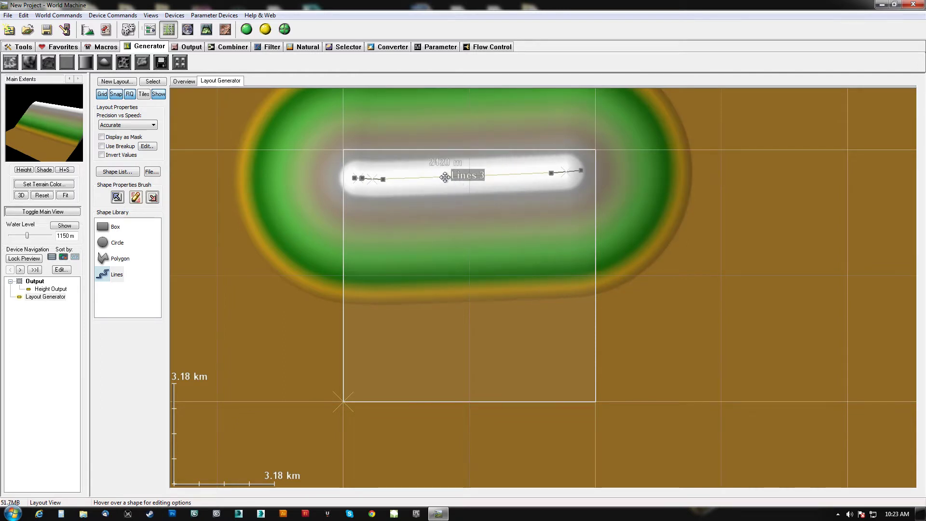
- Examine the basic, transformation and shape commands available for the new line, leaving Use Bezier Path enabled
right_click(445, 176)
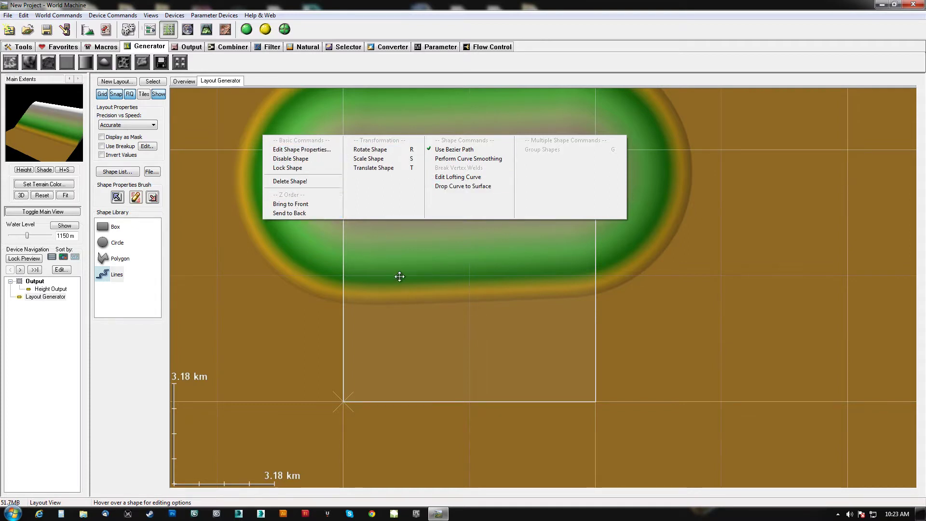
left_click(405, 268)
left_click(476, 176)
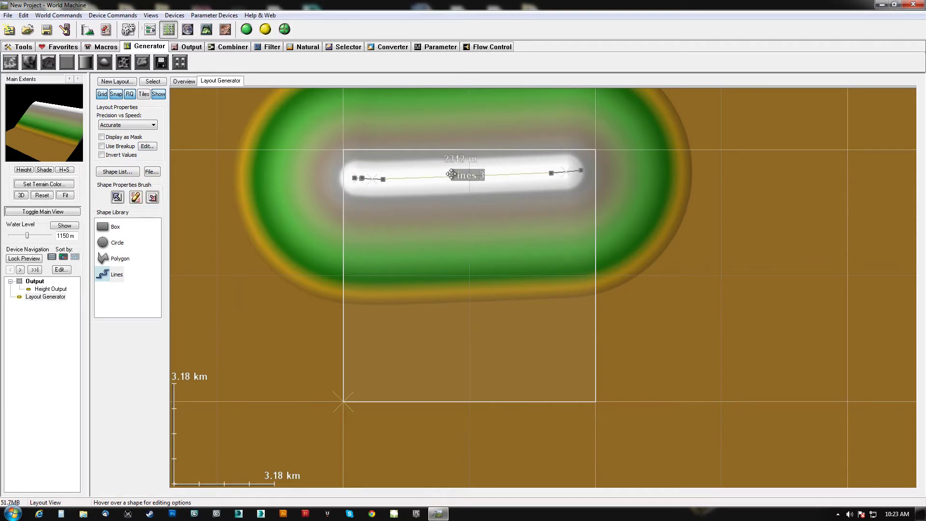
right_click(433, 178)
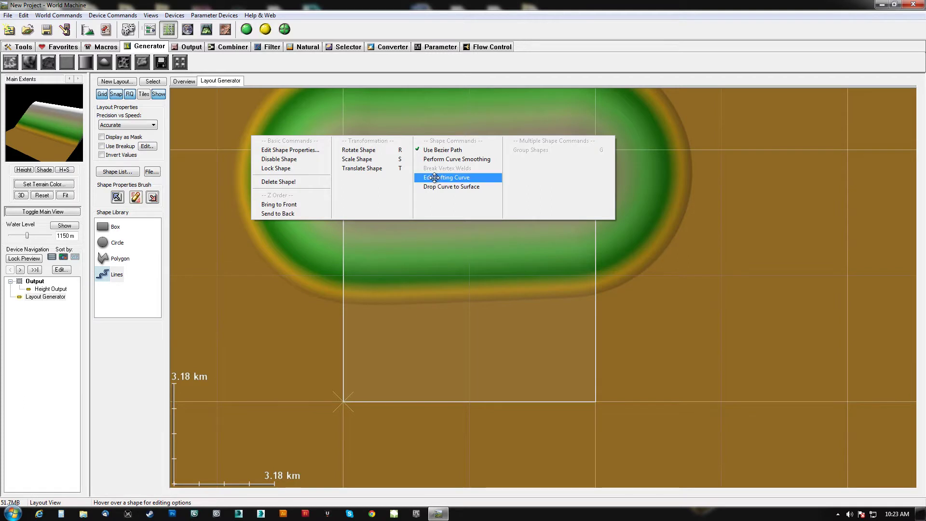
left_click(396, 256)
- Reposition the line's vertices and stretch the end vertex's Bezier handles to bend the ridge into a hook curving southward
left_click_drag(564, 172, 533, 181)
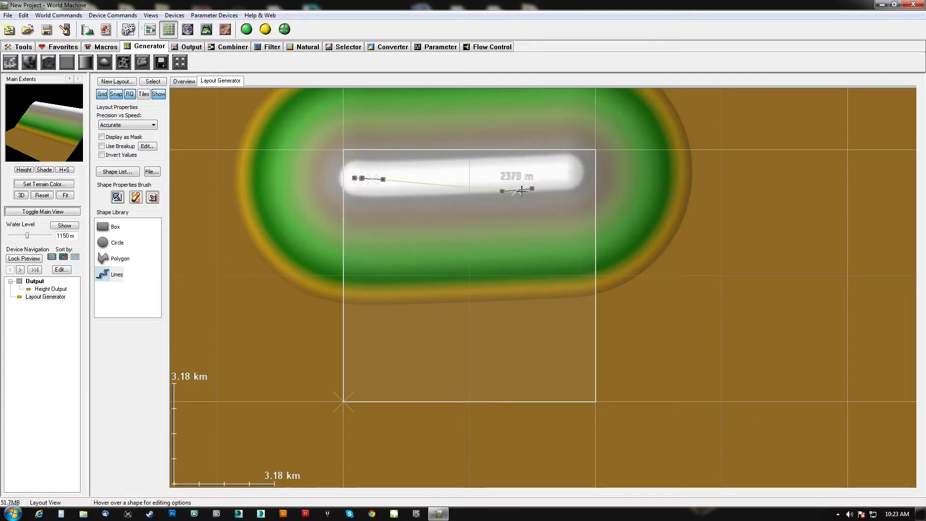
left_click_drag(372, 179, 450, 183)
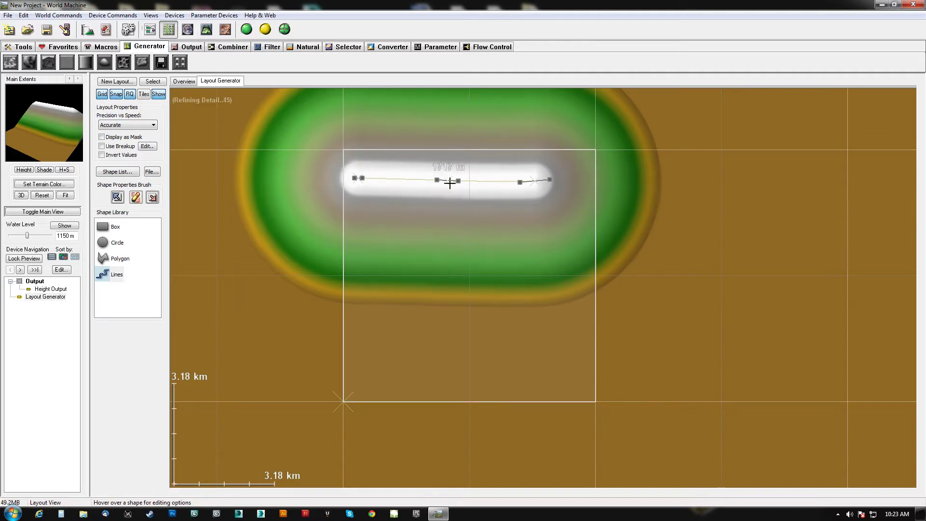
left_click_drag(534, 182, 377, 430)
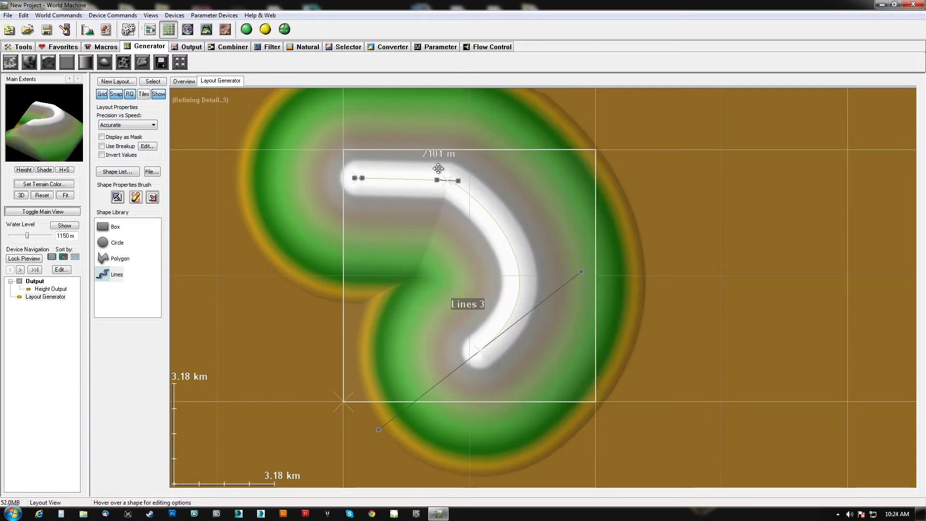
- Stretch and tilt the middle vertex's Bezier handle to smooth the bend, and shift the ridge's southern end vertex slightly northwest
left_click_drag(458, 180, 485, 194)
left_click_drag(478, 348, 468, 332)
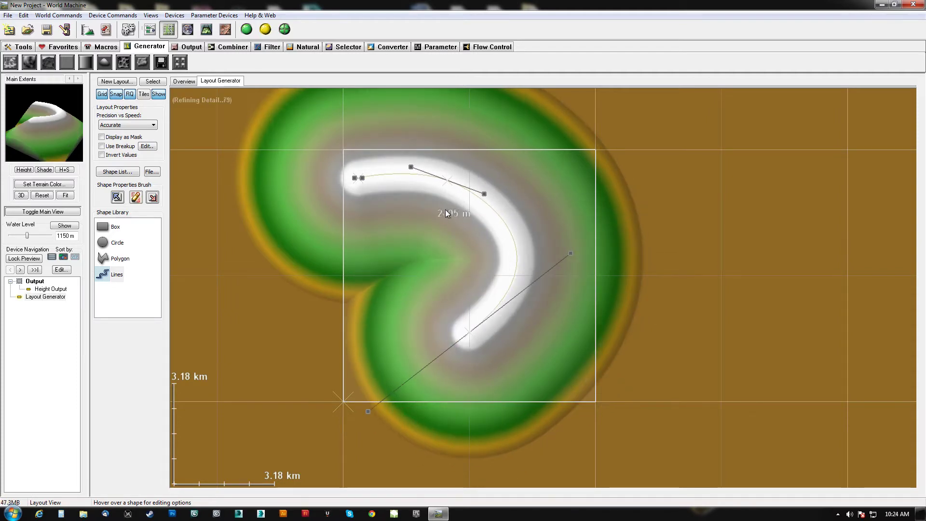
mouse_move(27, 114)
left_mouse_down()
mouse_move(53, 144)
mouse_move(50, 164)
mouse_move(59, 115)
mouse_move(86, 113)
mouse_move(23, 109)
left_mouse_up()
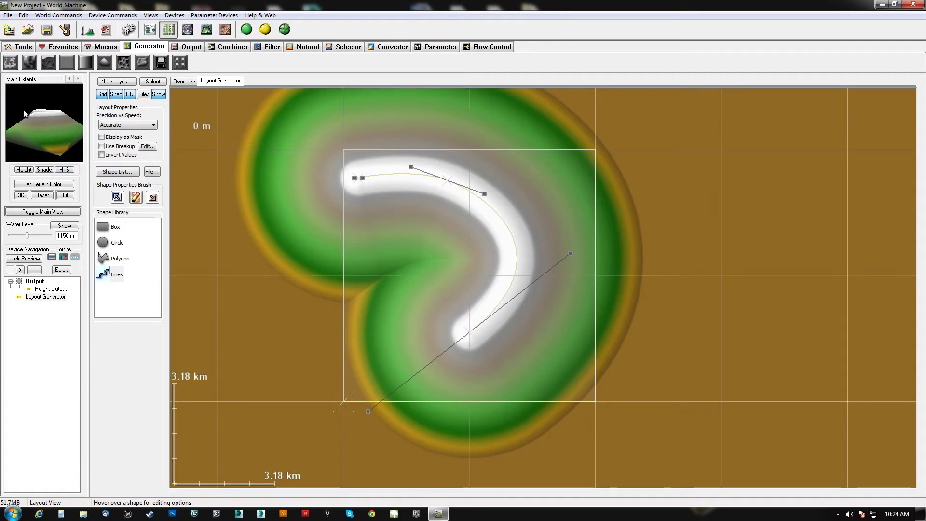
- In the ridge line's shape properties, set the falloff distance to 1.05 km and the default height to 473 m
right_click(487, 203)
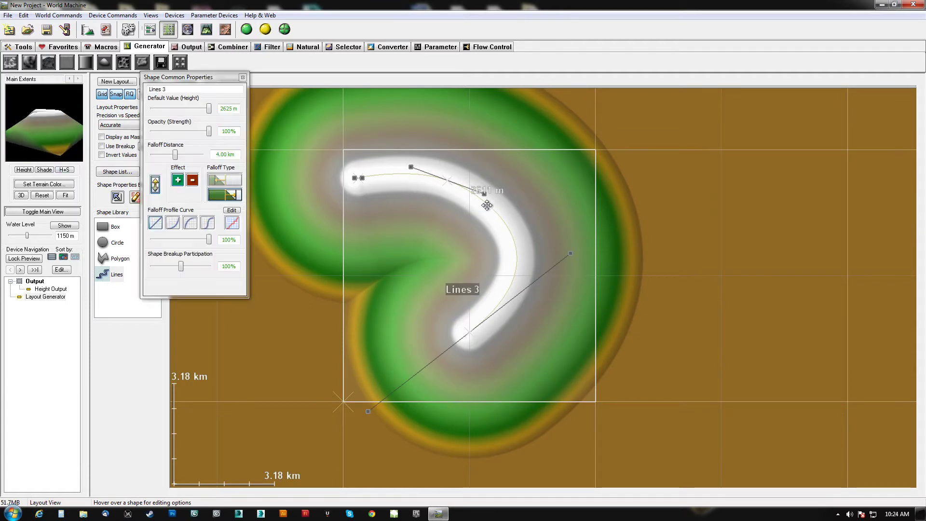
left_click_drag(193, 77, 700, 100)
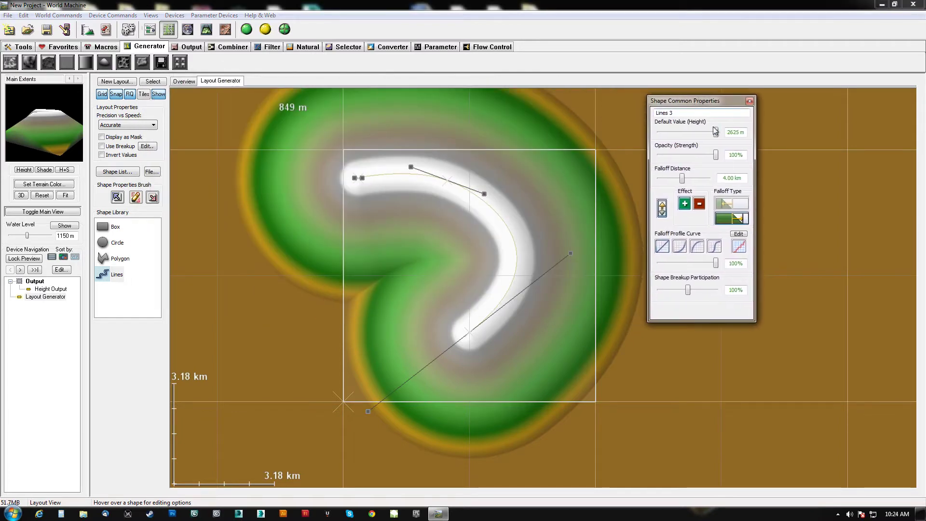
left_click_drag(682, 178, 672, 178)
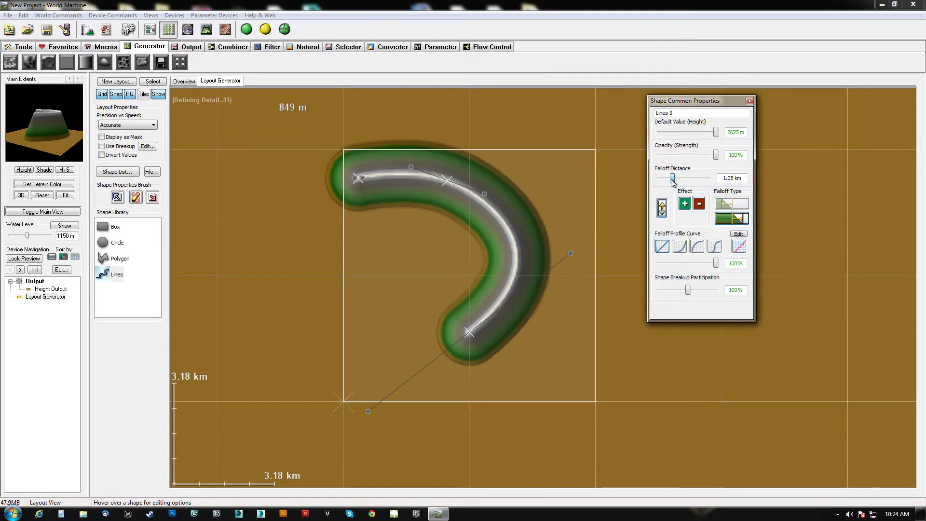
mouse_move(53, 130)
left_mouse_down()
mouse_move(79, 175)
mouse_move(93, 118)
mouse_move(47, 124)
left_mouse_up()
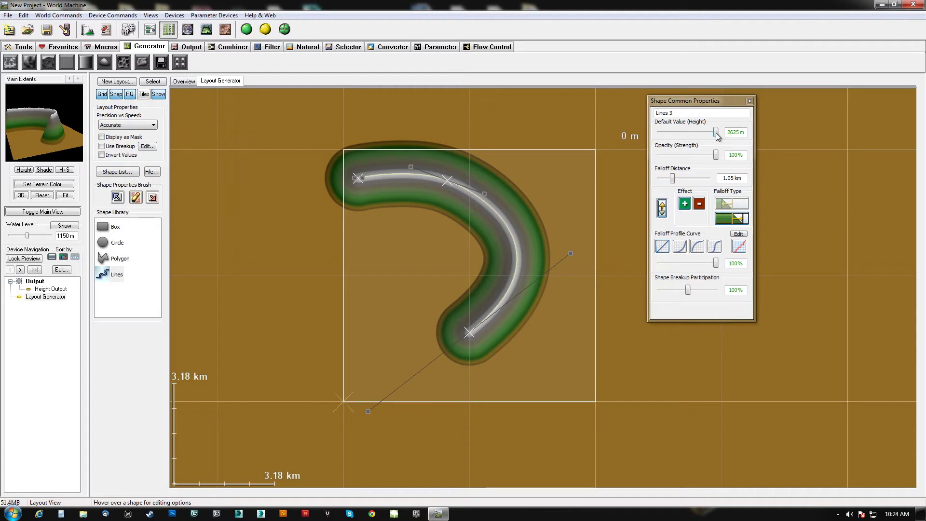
left_click_drag(714, 134, 692, 134)
left_click_drag(675, 135, 670, 136)
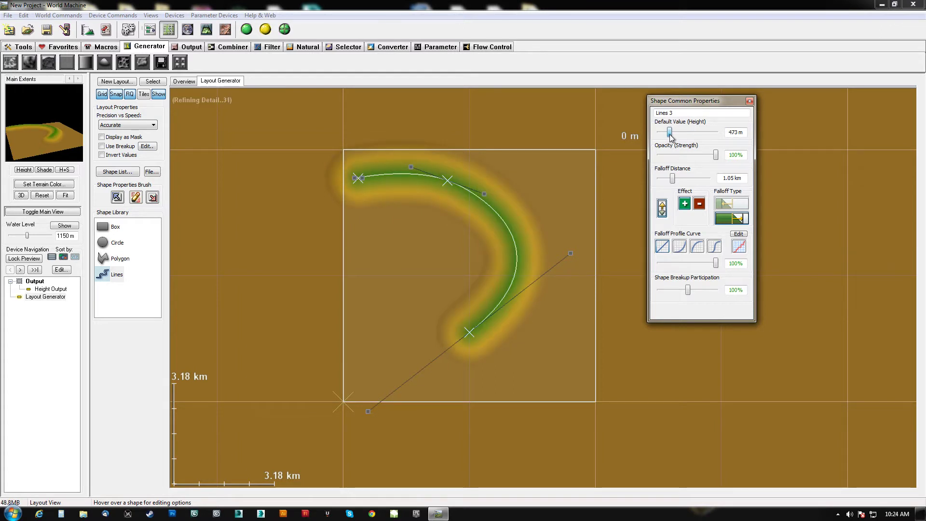
mouse_move(42, 125)
left_mouse_down()
mouse_move(2, 155)
mouse_move(54, 96)
mouse_move(48, 108)
mouse_move(36, 100)
mouse_move(48, 147)
mouse_move(36, 135)
mouse_move(53, 149)
mouse_move(53, 121)
mouse_move(39, 96)
mouse_move(22, 109)
mouse_move(48, 102)
mouse_move(48, 131)
mouse_move(42, 106)
mouse_move(17, 108)
mouse_move(15, 130)
mouse_move(27, 112)
left_mouse_up()
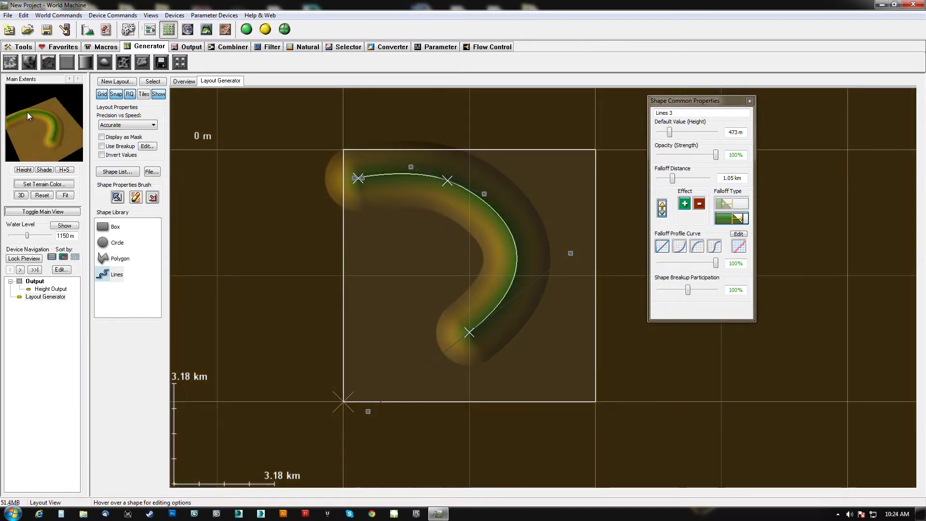
- Inspect the low ridge from another angle in the 3D view, and return to the Layout Generator's layout
left_click(208, 30)
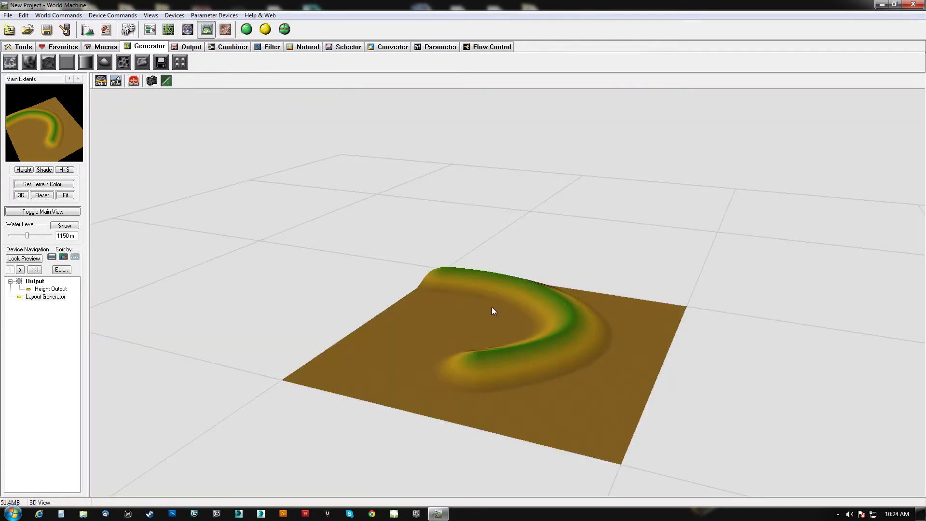
left_click_drag(436, 321, 606, 396)
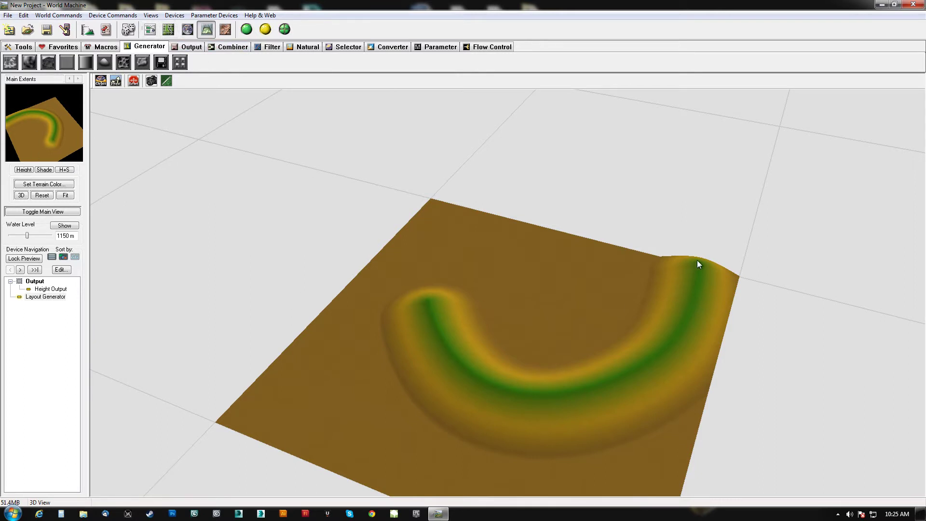
left_click(151, 30)
double_click(331, 273)
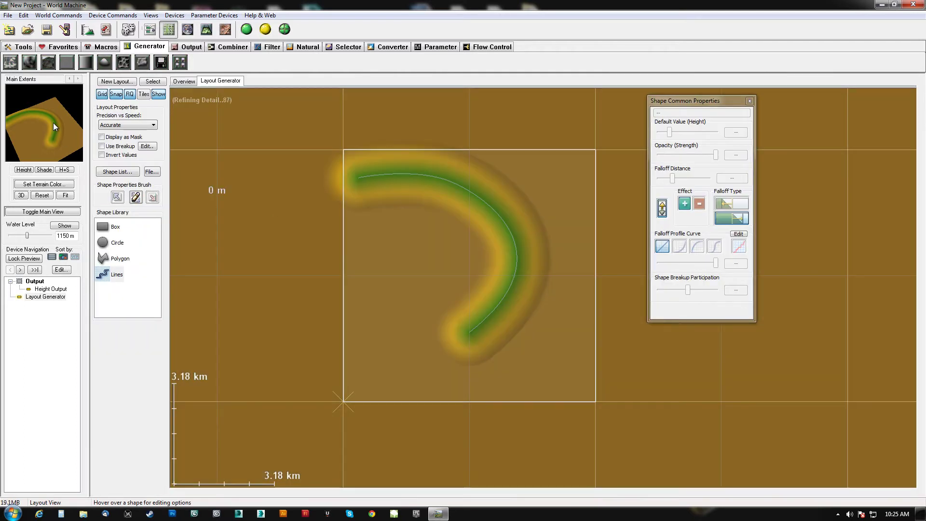
- Select the ridge line and move its southern end vertex and its middle vertex eastward
left_click(508, 228)
left_click_drag(463, 340, 509, 324)
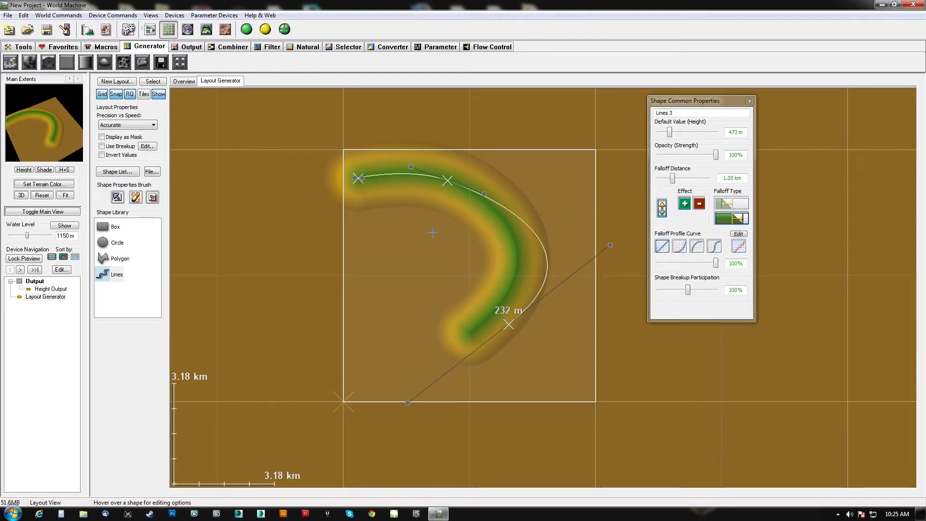
left_click_drag(448, 180, 456, 180)
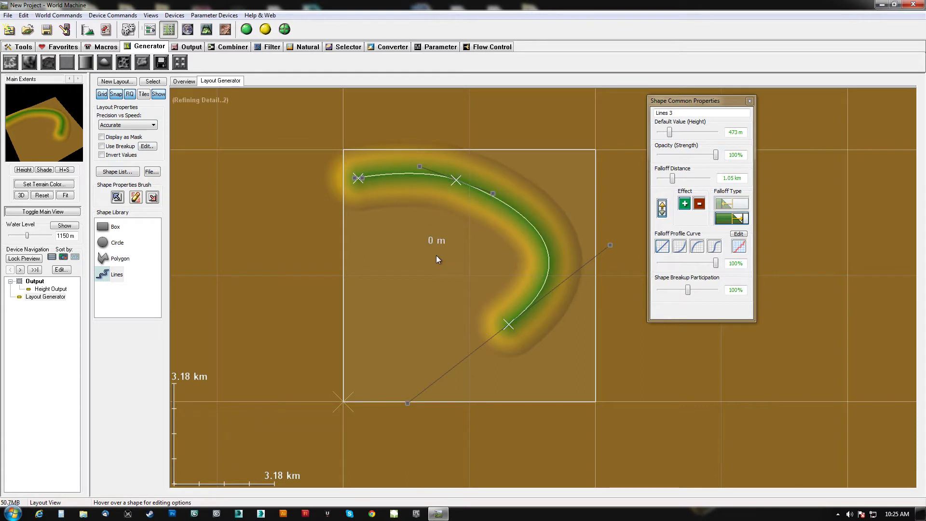
- Enable breakup for the layout, try 0% and 200% participation for the ridge line, and settle on 75%
left_click_drag(688, 291, 690, 289)
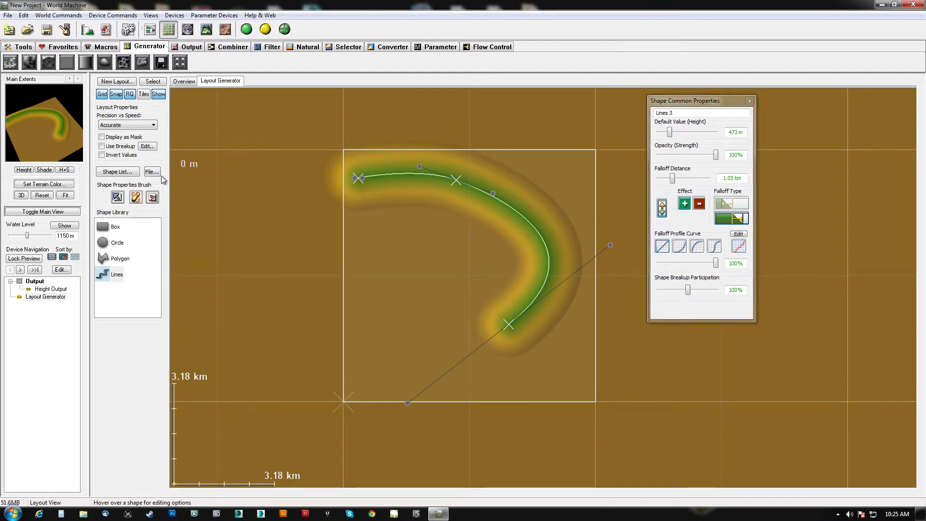
left_click(101, 146)
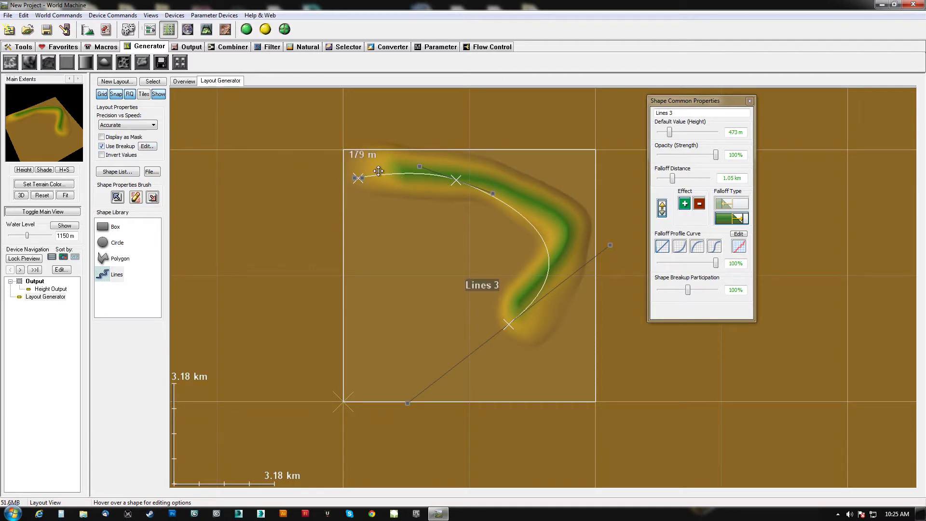
left_click_drag(693, 293, 657, 289)
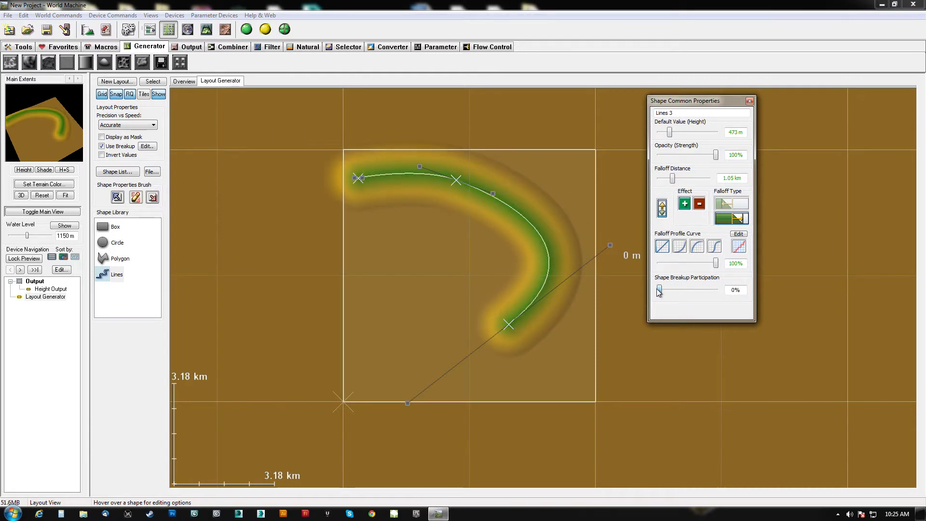
left_click_drag(661, 293, 738, 292)
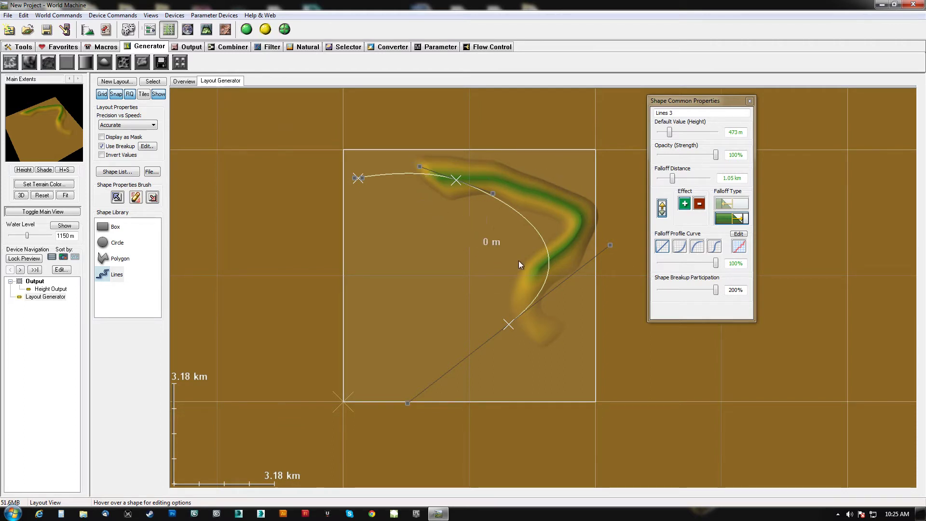
left_click_drag(716, 290, 681, 296)
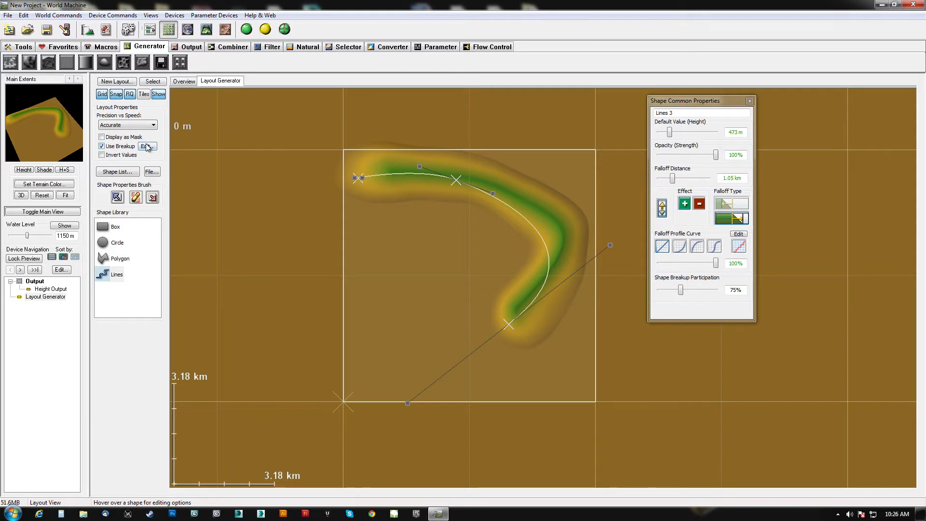
- Raise the layout's fractal breakup roughness to 6
left_click(147, 147)
left_click_drag(461, 212, 212, 154)
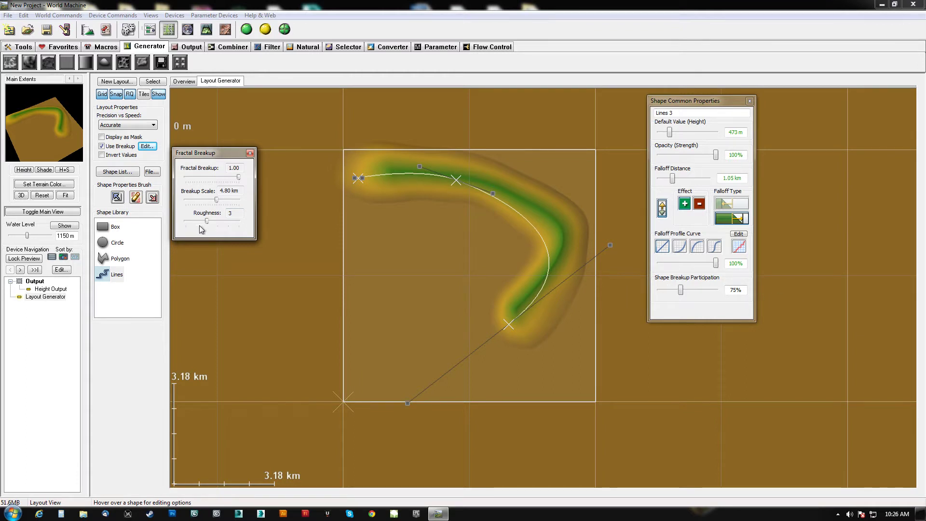
left_click_drag(208, 226, 244, 225)
left_click(249, 153)
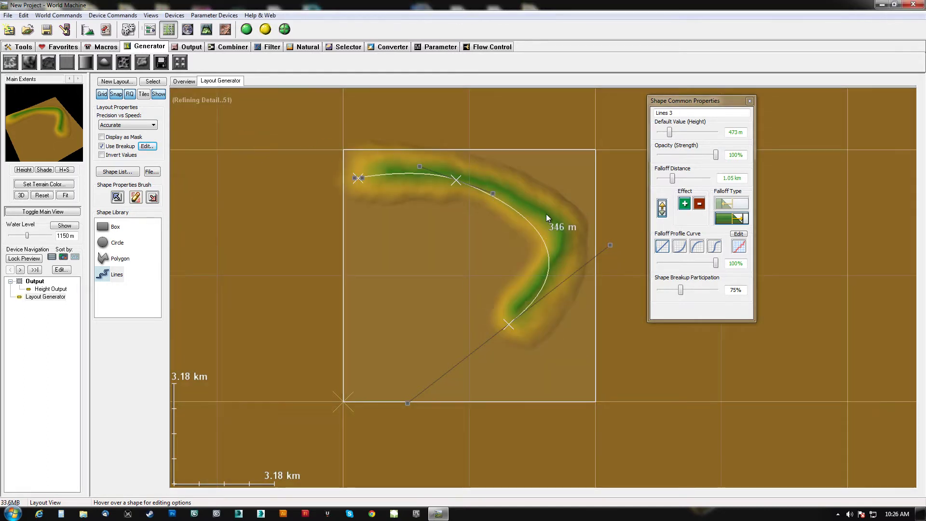
- Examine the roughened ridge edges close up, review the fractal breakup settings, and close the breakup and shape properties windows
scroll(479, 271, "up", 4)
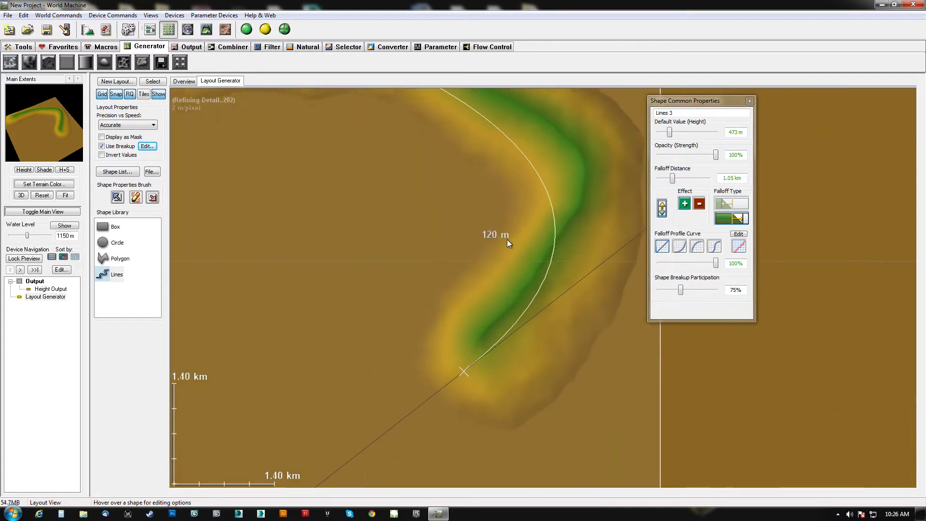
middle_click_drag(439, 316, 418, 435)
scroll(425, 262, "up", 5)
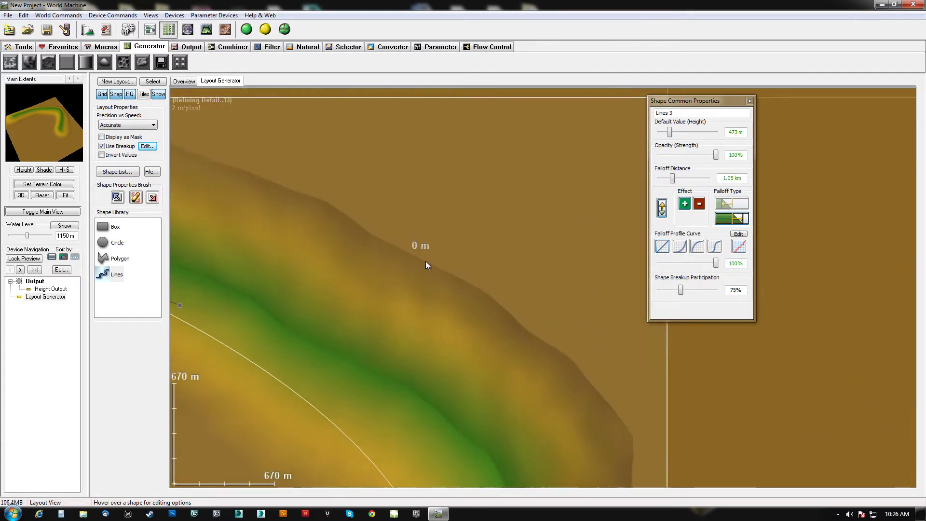
middle_click_drag(305, 380, 578, 170)
scroll(358, 288, "down", 5)
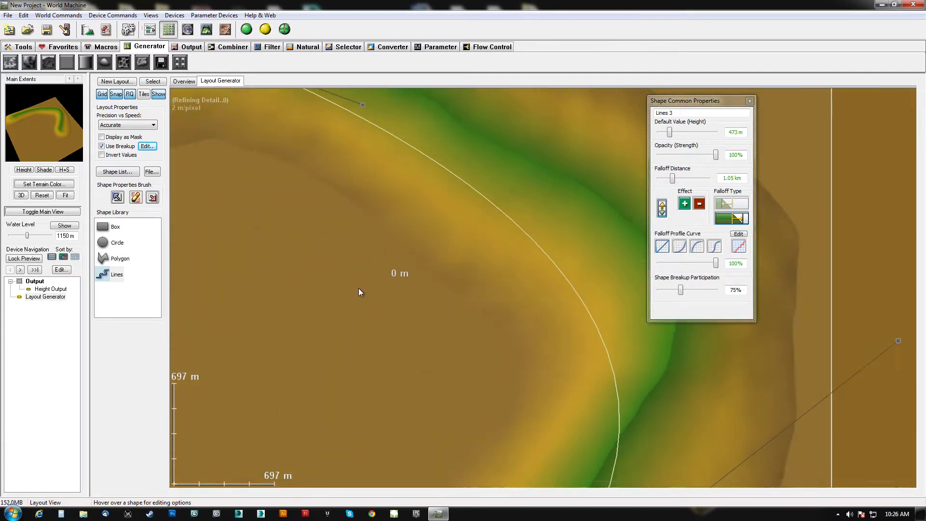
left_click(147, 146)
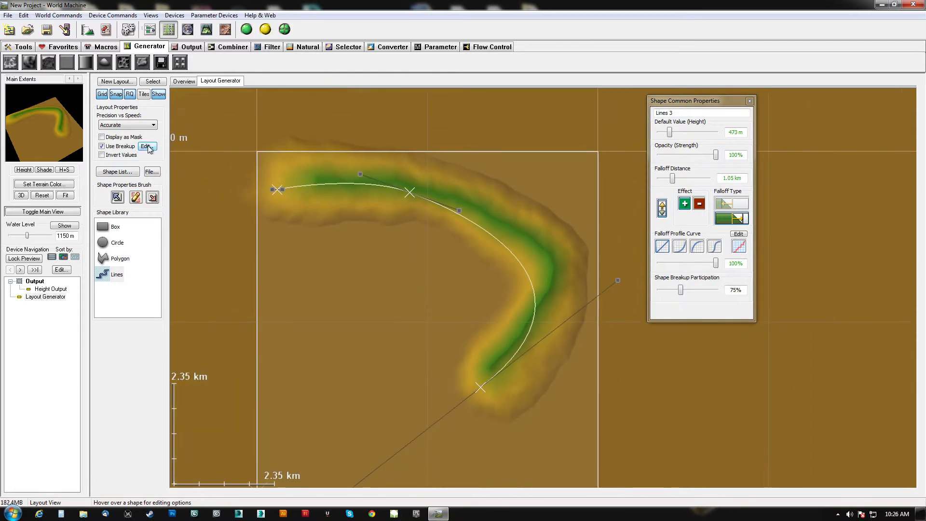
left_click_drag(472, 216, 272, 243)
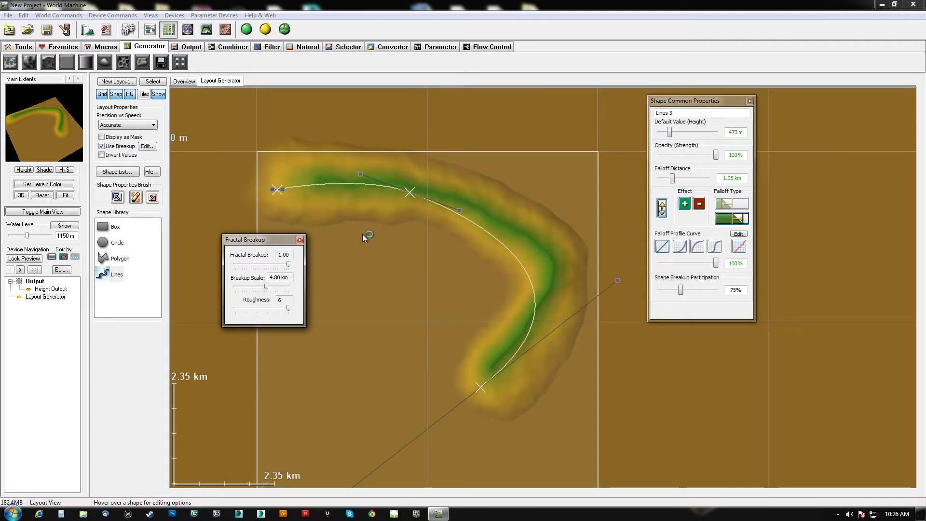
left_click(299, 240)
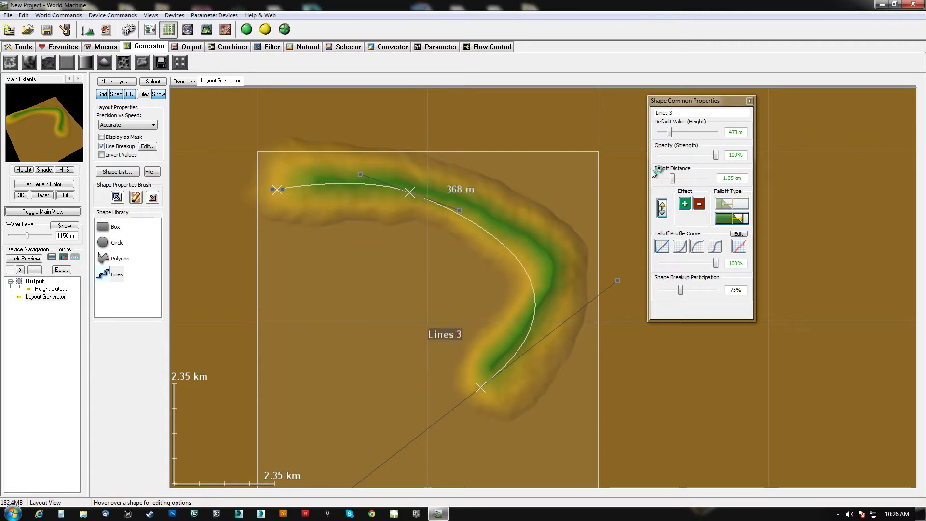
left_click(750, 101)
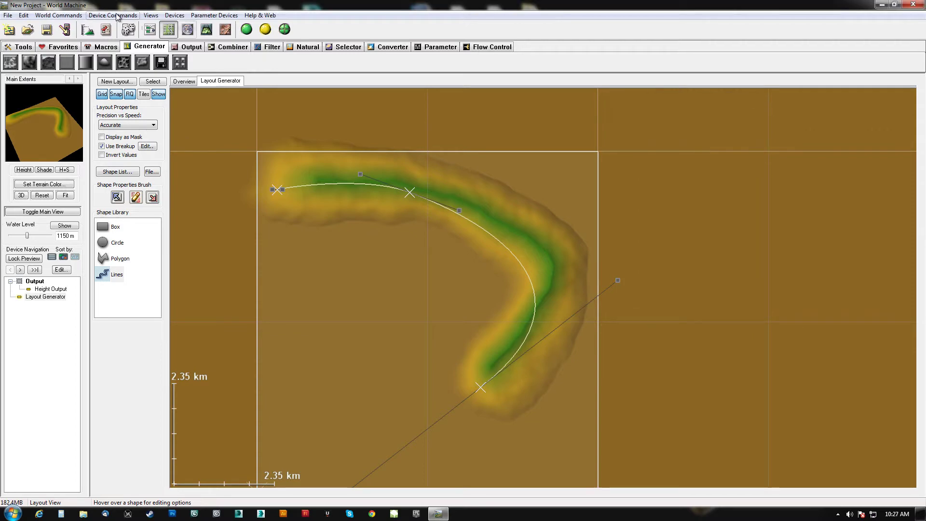
- In the device network, move the Layout Generator farther from the Height Output and add a second Layout Generator below it
left_click(153, 32)
right_click_drag(336, 190, 438, 137)
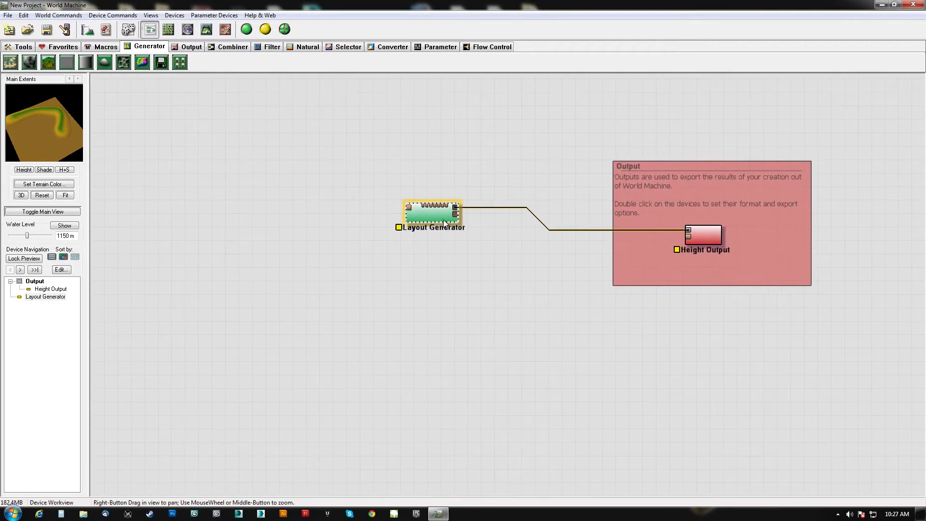
left_click_drag(439, 221, 313, 185)
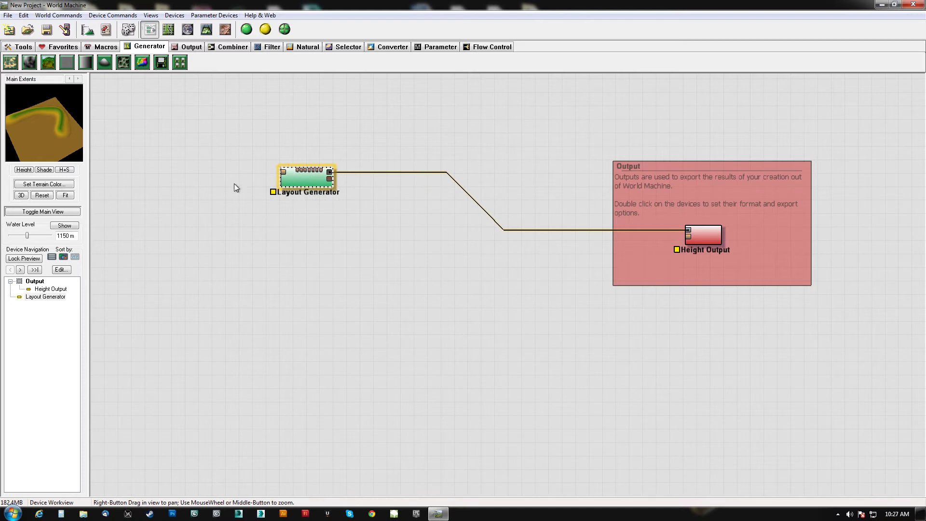
left_click(9, 63)
left_click(311, 239)
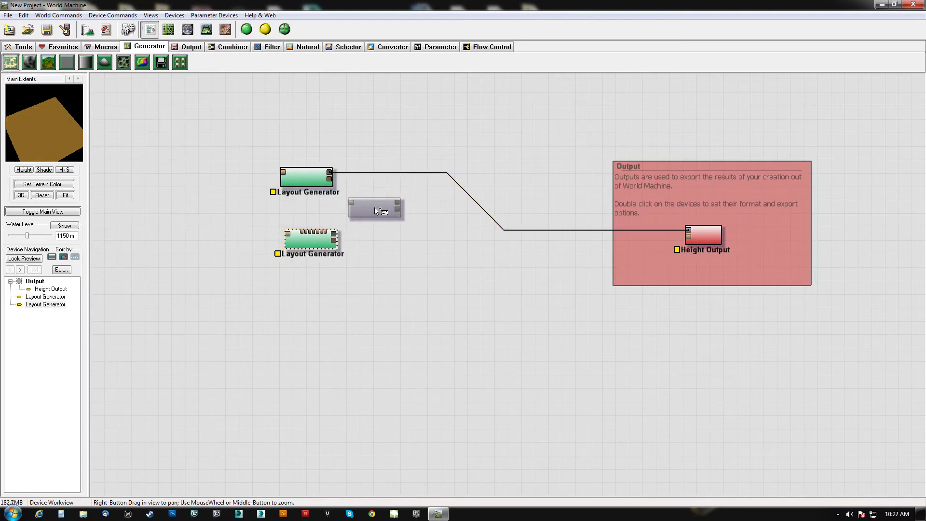
- Draw a circle near the southwest corner of the second generator's render extent and reduce its falloff distance to about 1.66 km
double_click(313, 240)
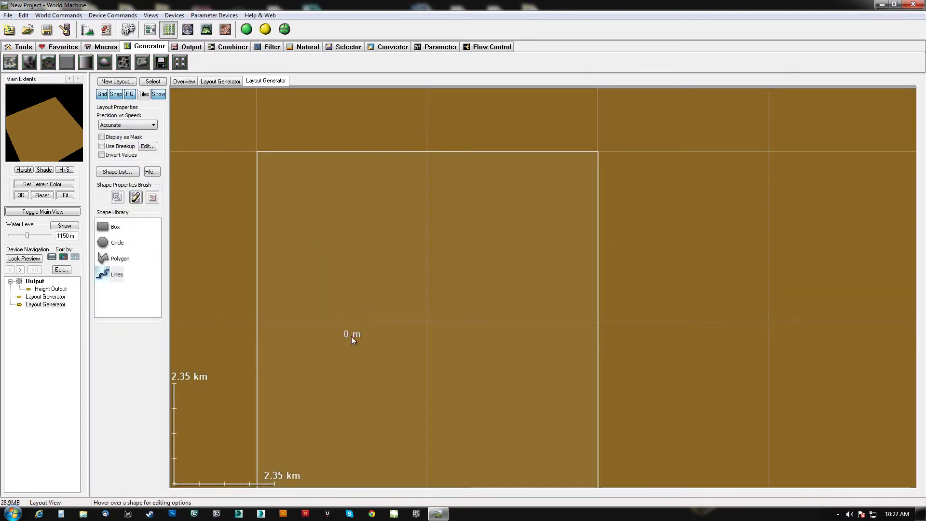
left_click(103, 243)
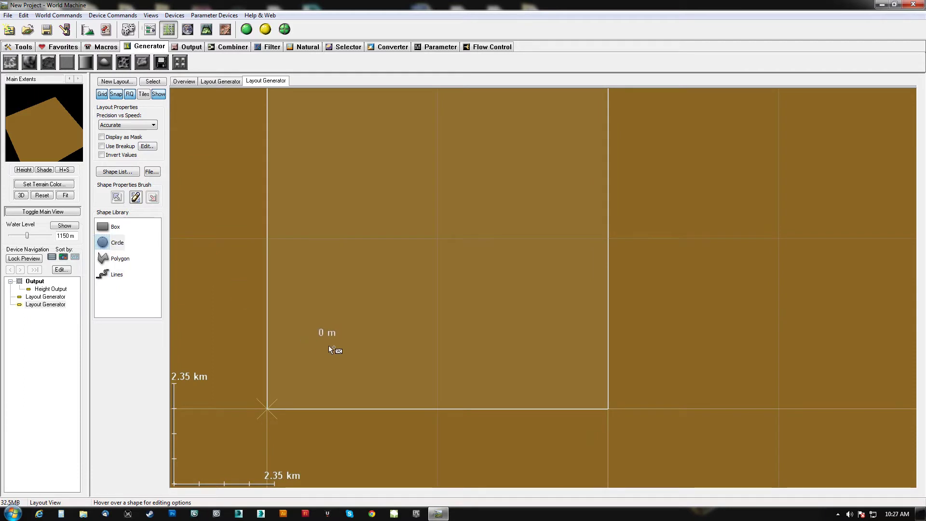
left_click_drag(350, 325, 375, 306)
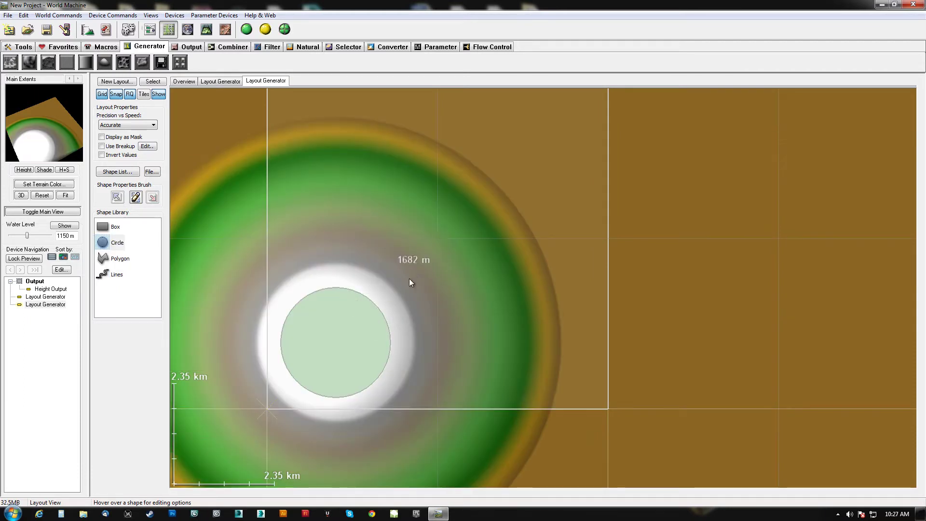
left_click(354, 319)
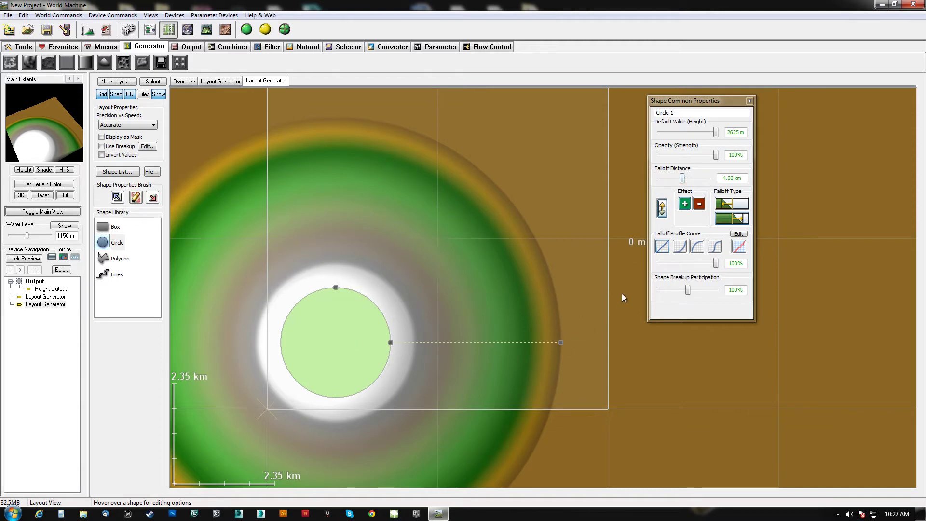
left_click_drag(560, 343, 461, 343)
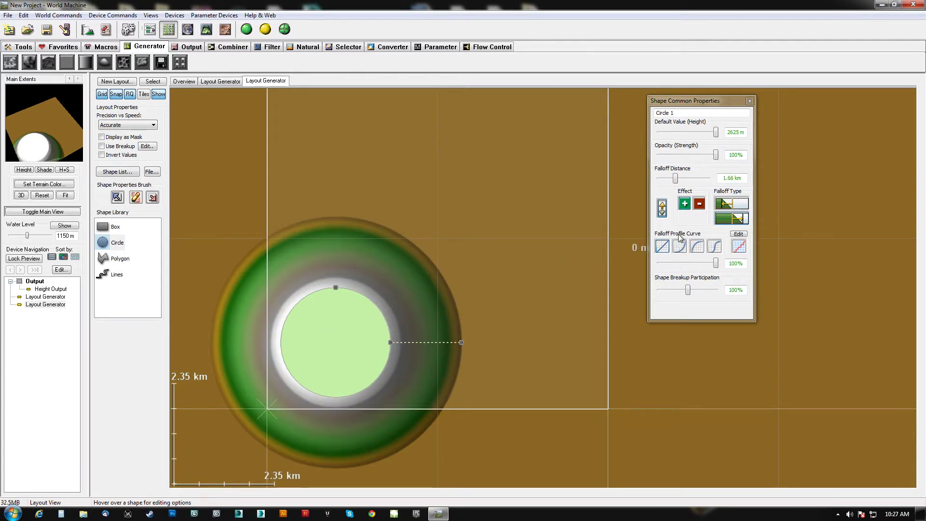
- Try the S-shaped, convex, concave and linear falloff profile presets on the circle and compare their slopes in the 3D preview
left_click_drag(19, 134, 17, 93)
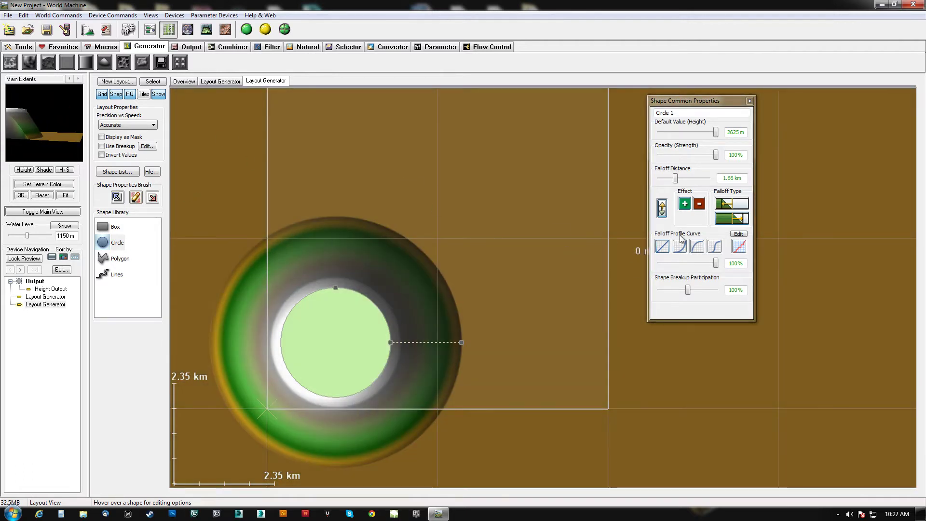
left_click(715, 246)
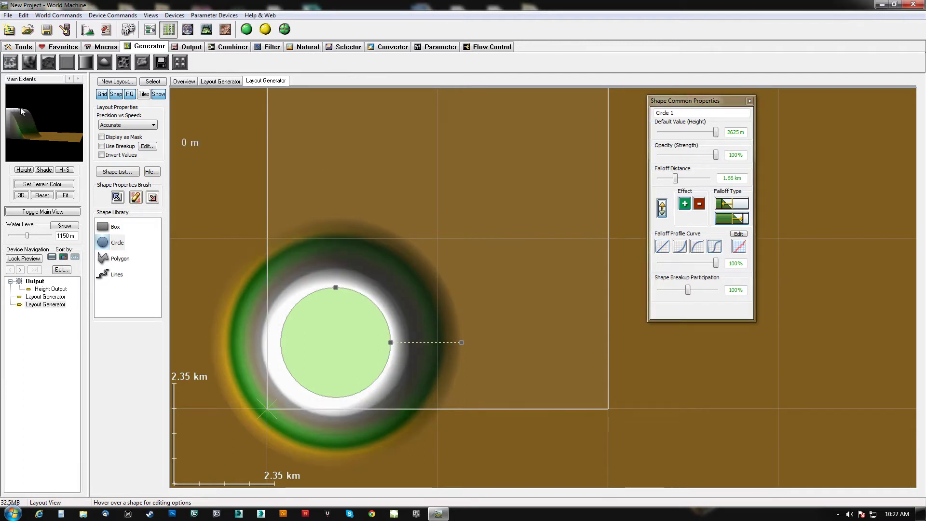
left_click(698, 250)
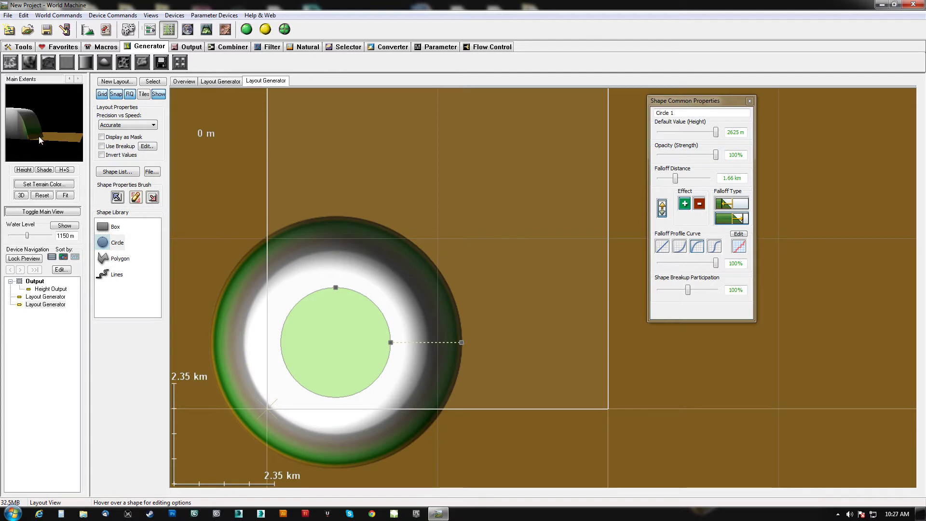
left_click(680, 247)
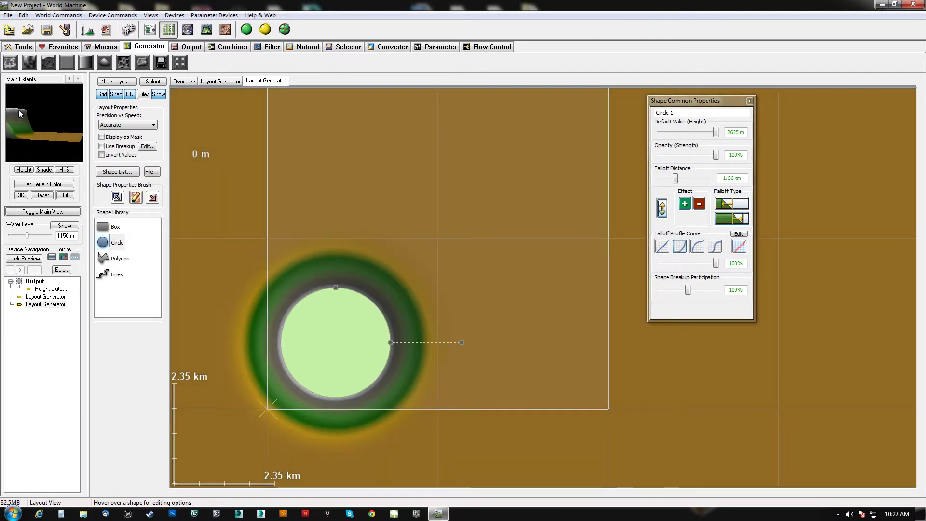
left_click(664, 249)
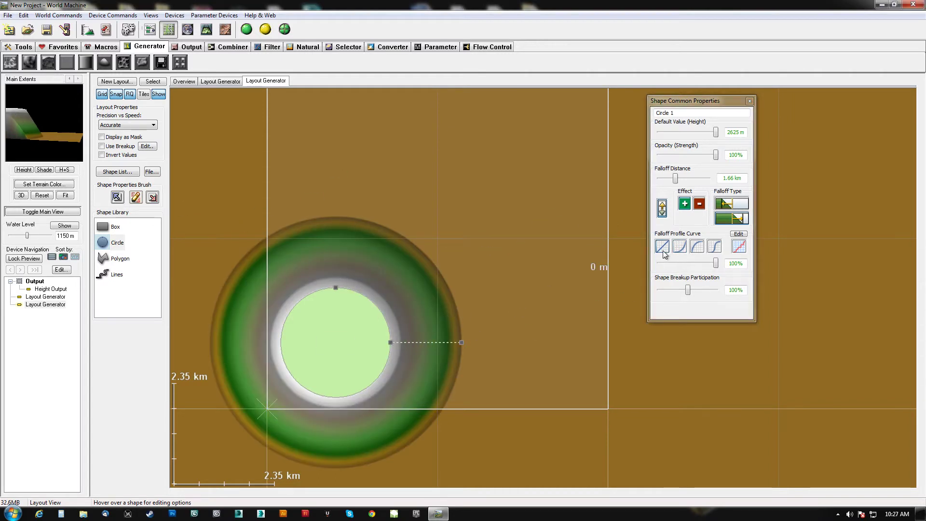
- Try a custom zigzag falloff profile with three added knots on the circle and inspect its slope in the 3D preview
left_click(740, 248)
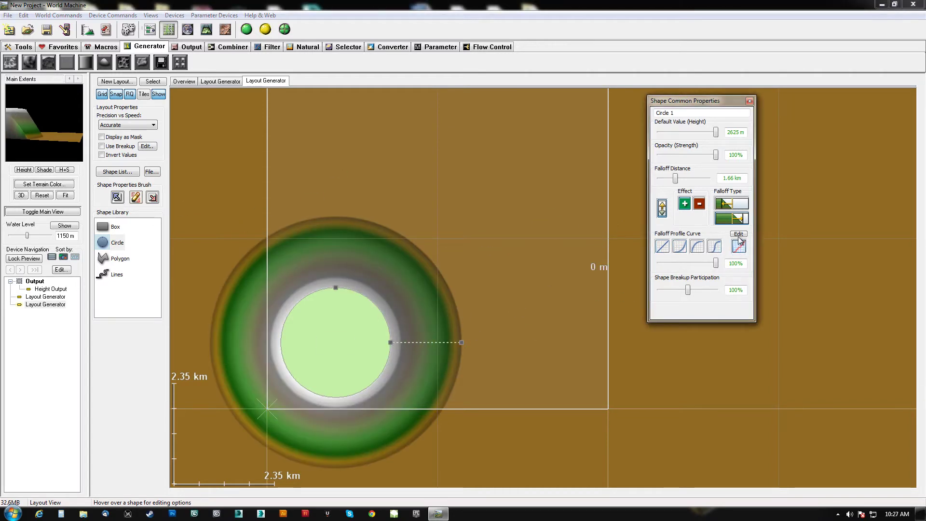
left_click(739, 236)
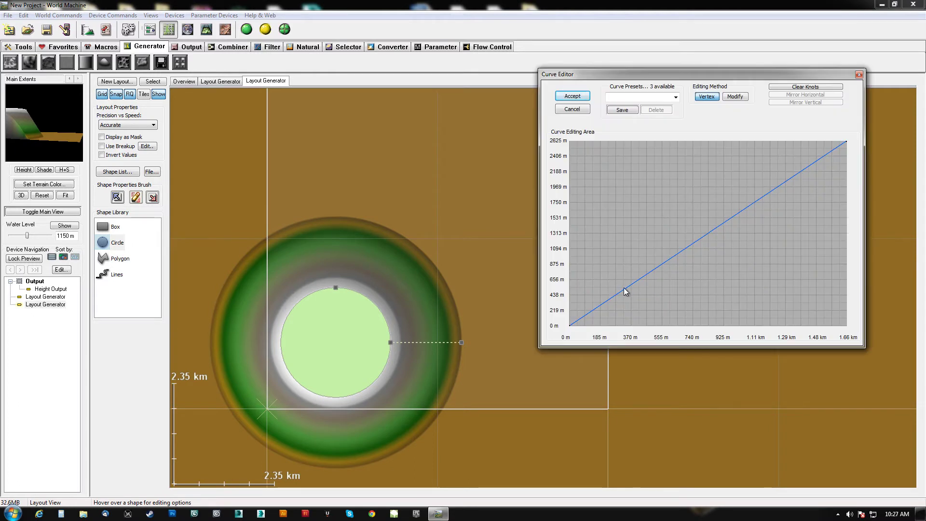
left_click_drag(627, 288, 611, 204)
left_click_drag(670, 190, 691, 272)
left_click_drag(739, 234, 745, 180)
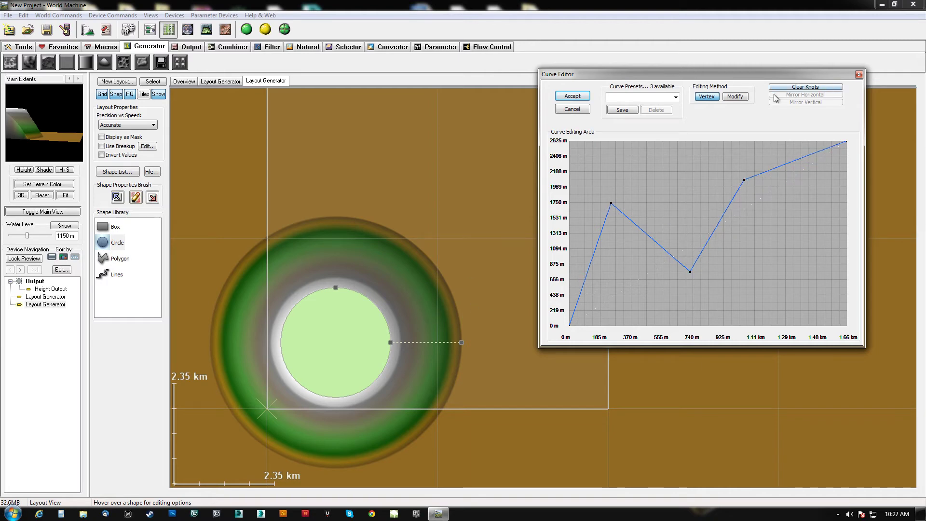
left_click(573, 96)
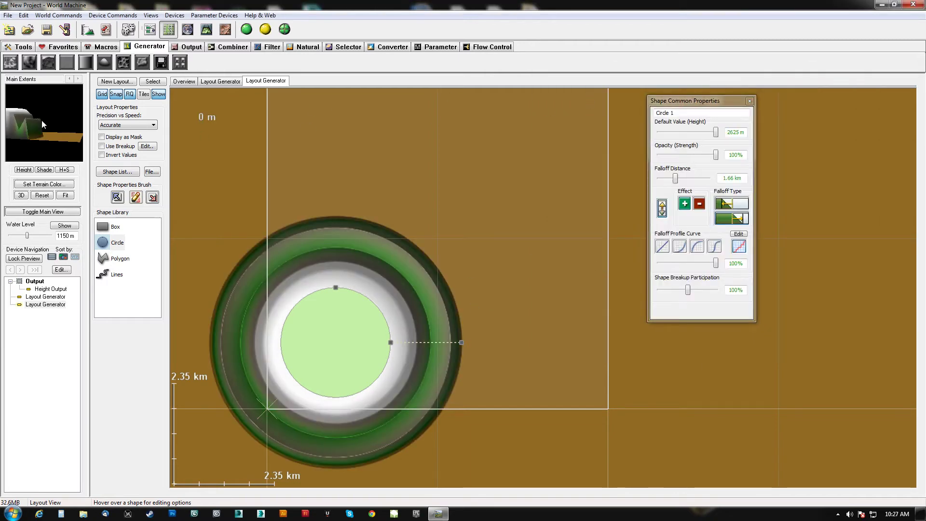
left_click_drag(24, 124, 43, 115)
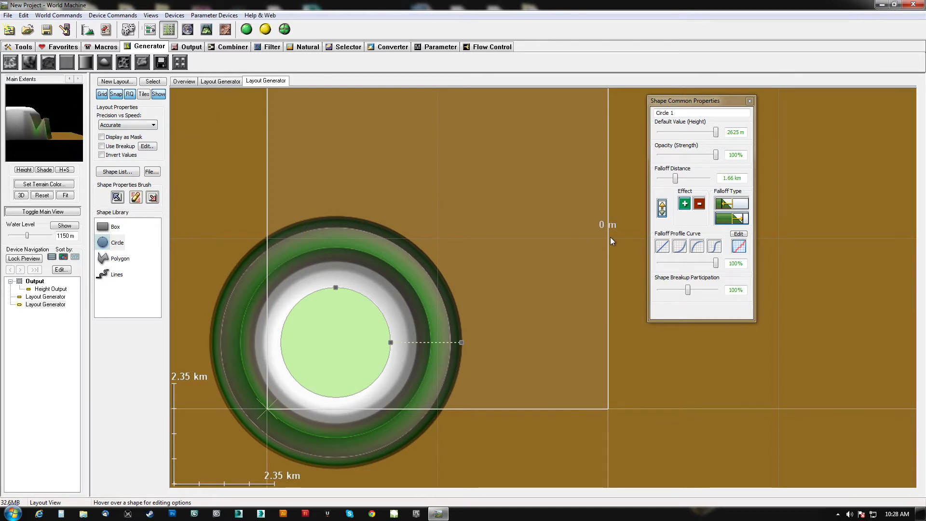
- Apply the S-shaped falloff profile to the circle, then shrink, stretch and rotate it into a narrow ellipse tilted toward the northeast
left_click(715, 247)
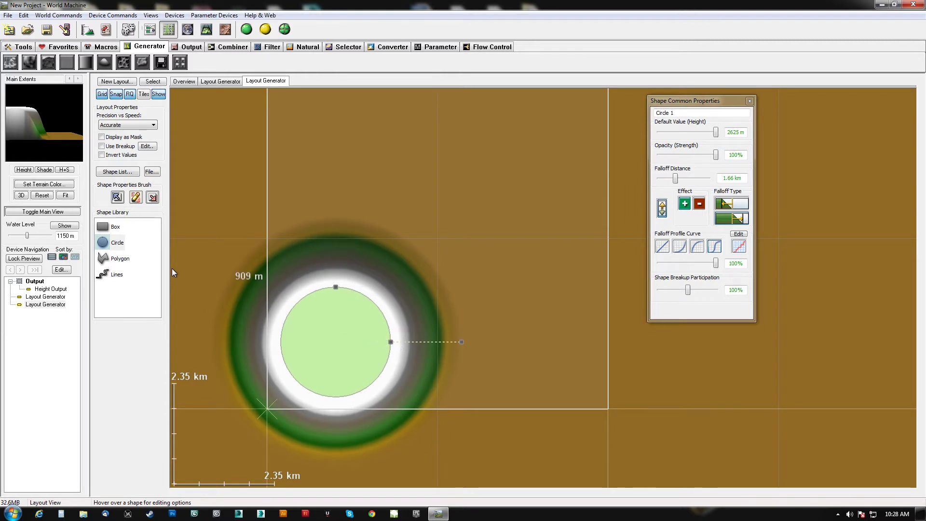
left_click_drag(394, 342, 344, 321)
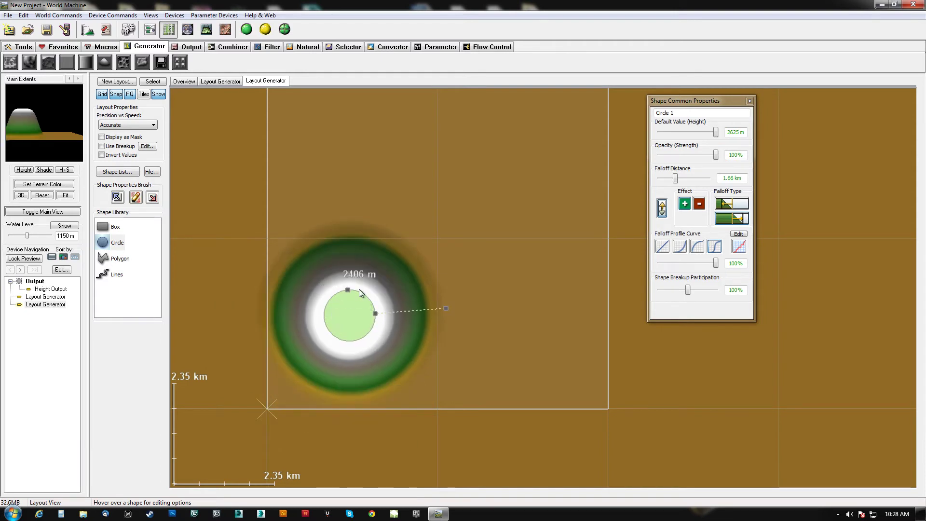
left_click_drag(347, 290, 344, 212)
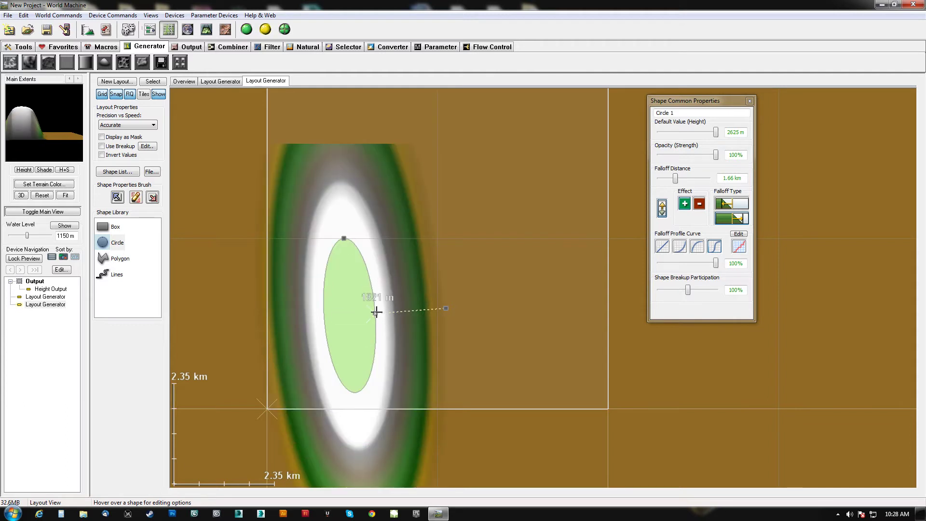
left_click_drag(376, 313, 368, 334)
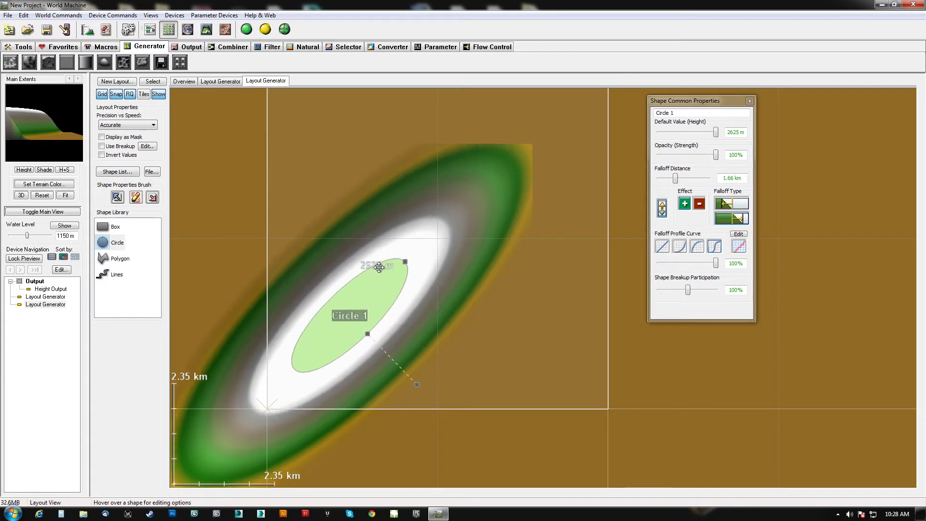
- Realign the ellipse north–south along the west side of the render extent, narrow it, and reduce its falloff distance to about 1.29 km
left_click_drag(407, 259, 399, 315)
left_click_drag(354, 260, 343, 169)
left_click_drag(21, 154, 45, 90)
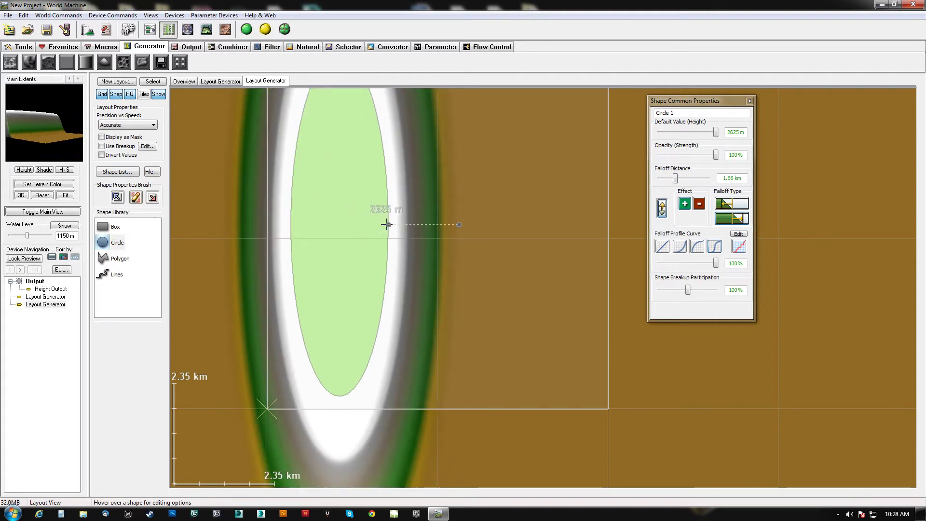
left_click_drag(387, 224, 362, 223)
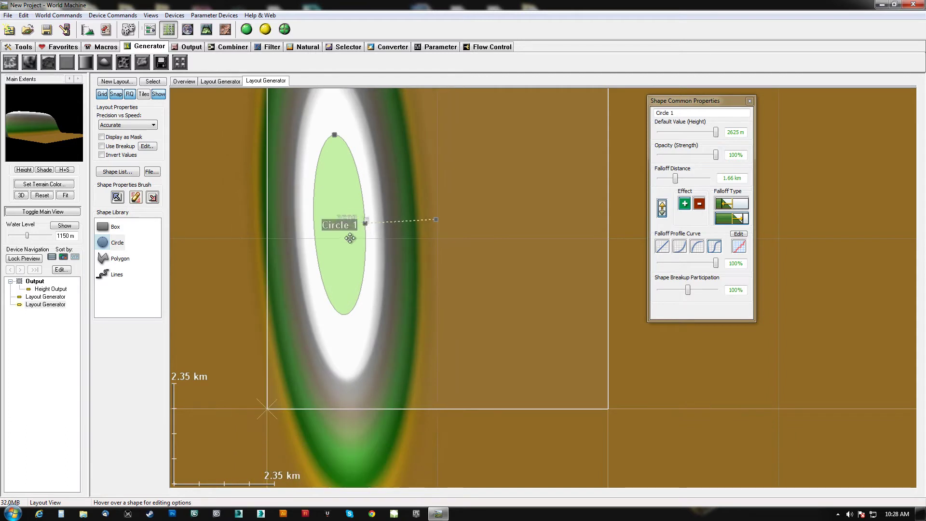
mouse_move(360, 223)
left_mouse_down()
mouse_move(343, 221)
mouse_move(352, 223)
left_mouse_up()
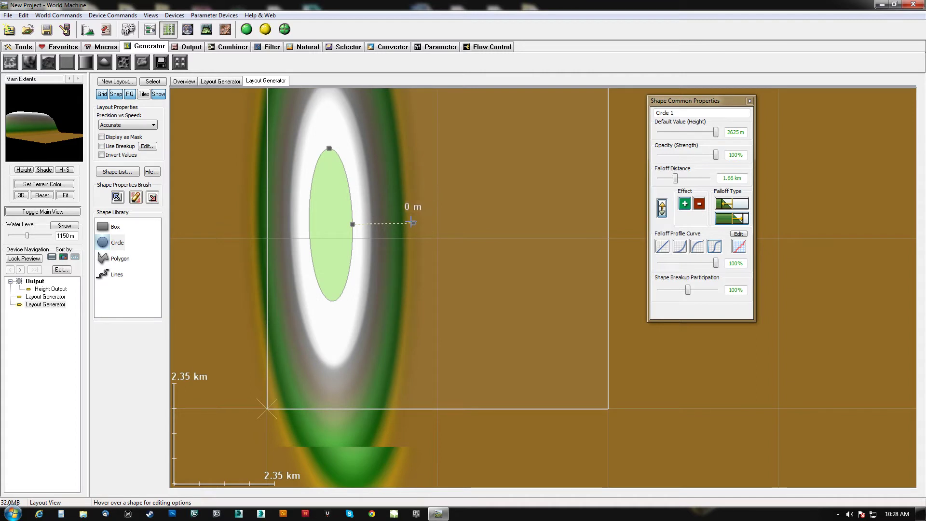
left_click_drag(412, 222, 408, 224)
- Lower the ellipse's default height to about 1522 m and check the whole shape against the render extent
left_click_drag(715, 134, 692, 133)
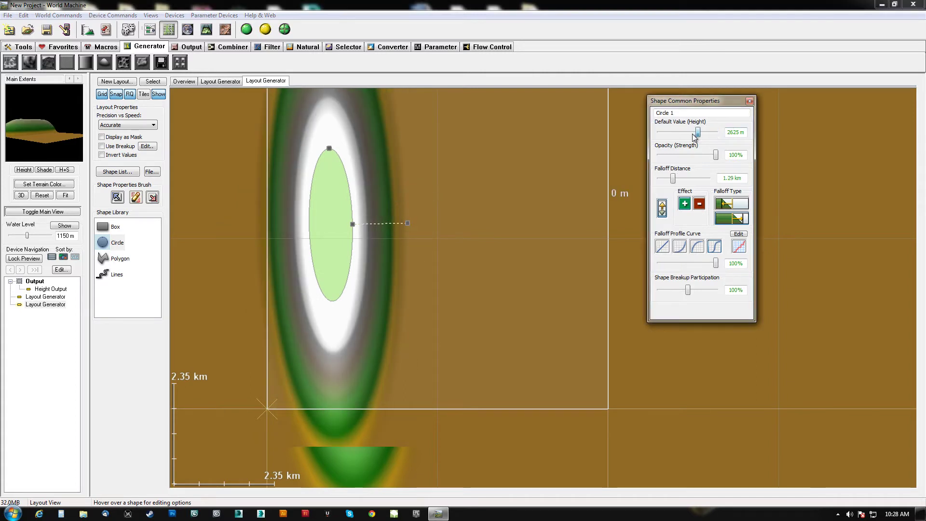
left_click_drag(34, 117, 64, 135)
middle_click_drag(428, 239, 453, 294)
scroll(450, 294, "down", 3)
right_click_drag(433, 324, 409, 341)
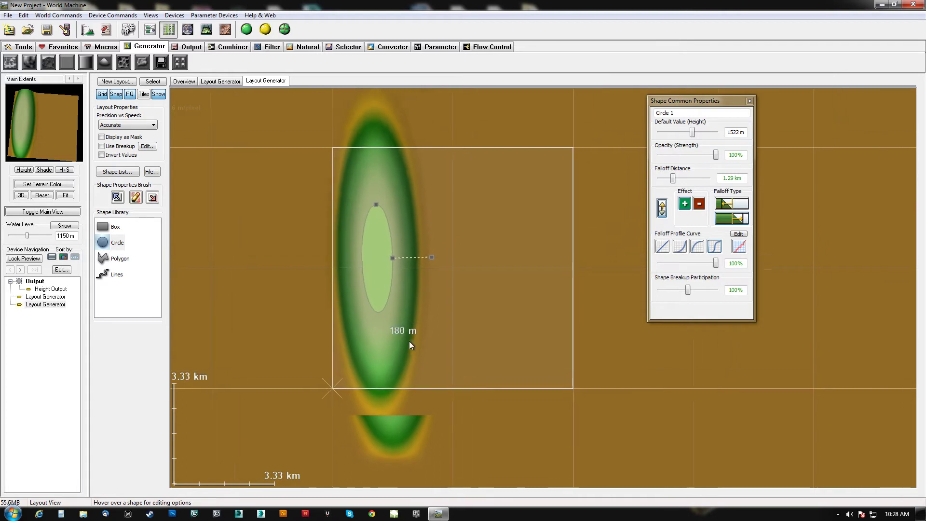
- Return to the device network and preview the terrain of each Layout Generator in turn
left_click(133, 29)
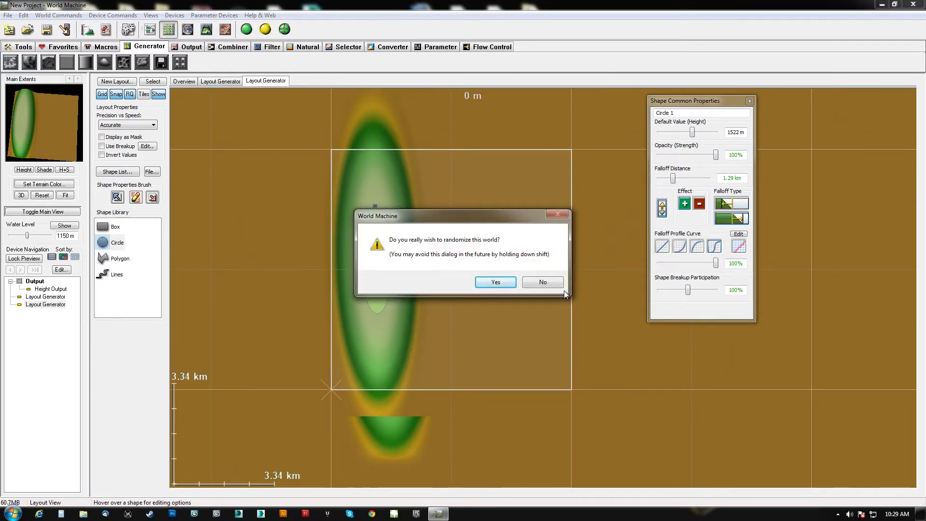
left_click(558, 284)
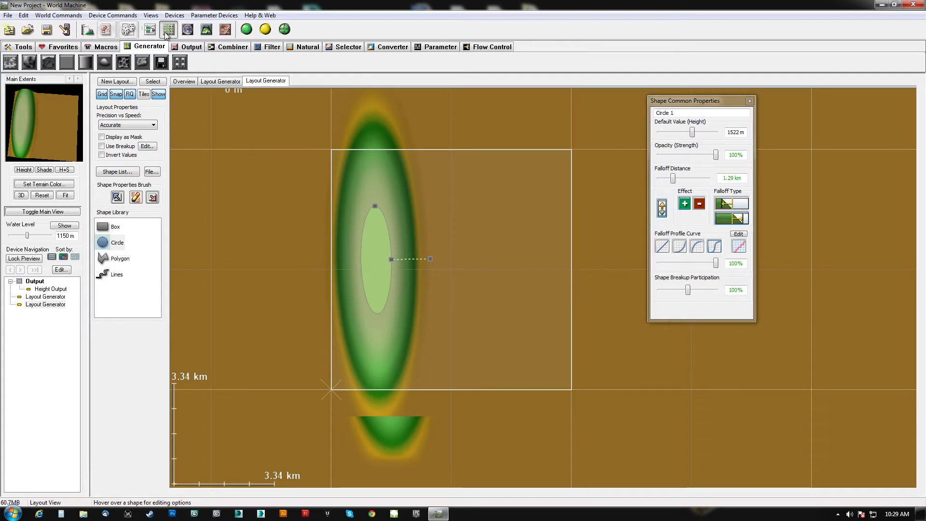
left_click(152, 35)
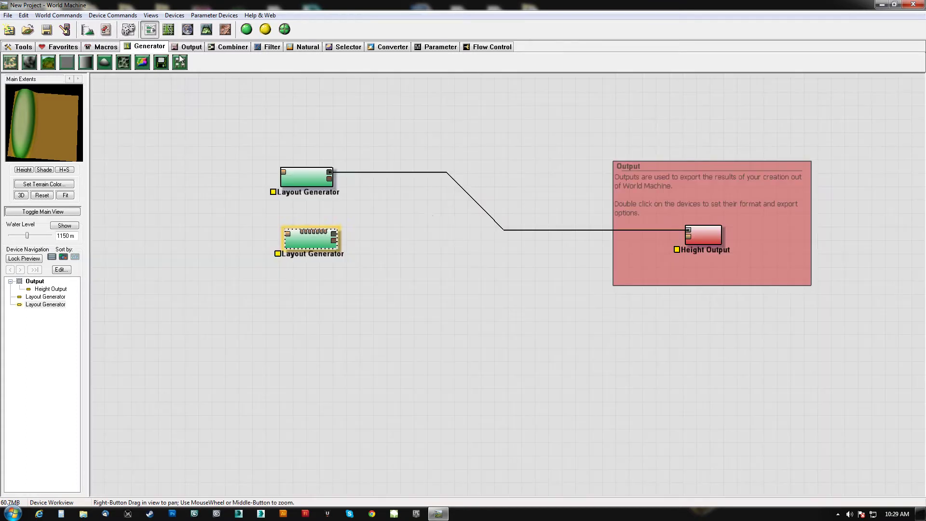
right_click_drag(377, 203, 388, 225)
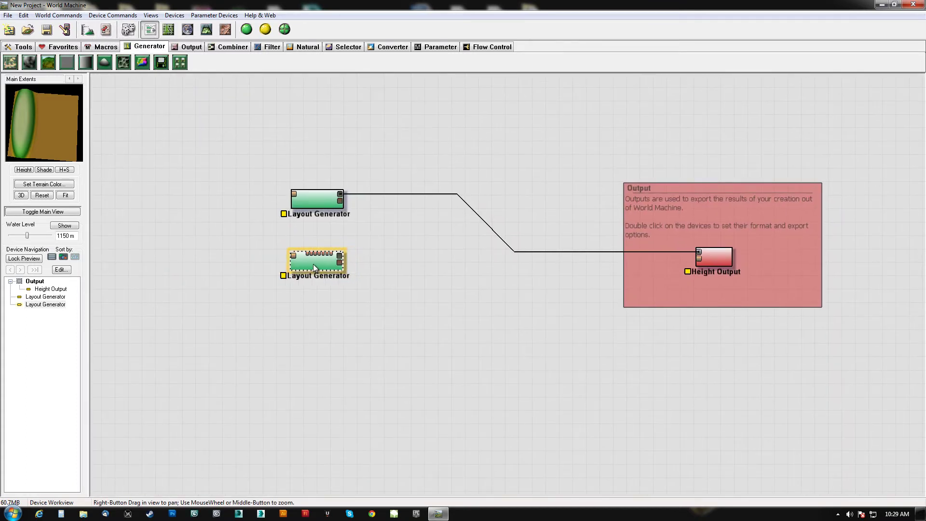
double_click(317, 205)
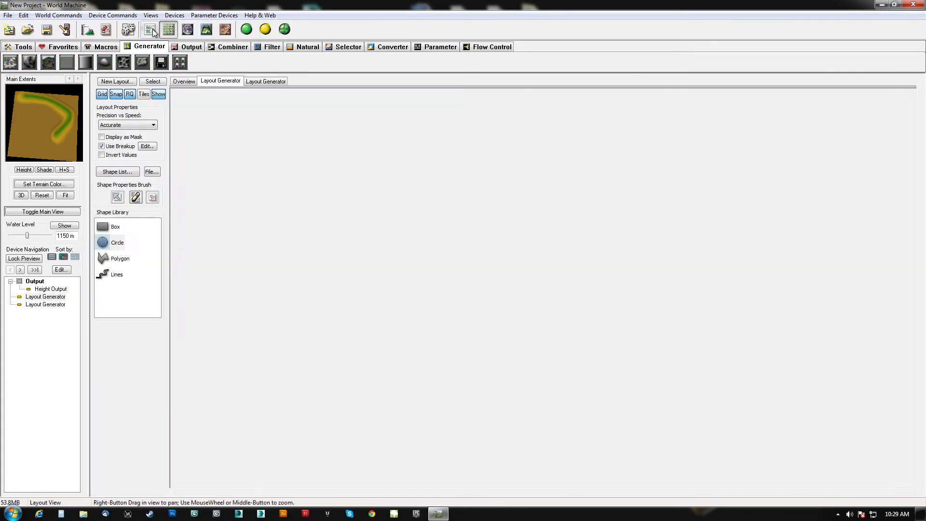
left_click(150, 30)
left_click(321, 258)
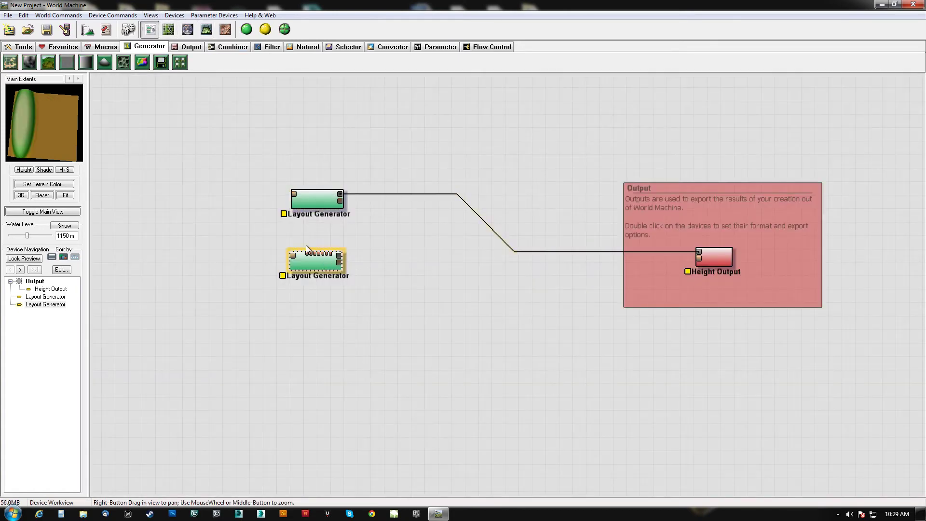
left_click(313, 204)
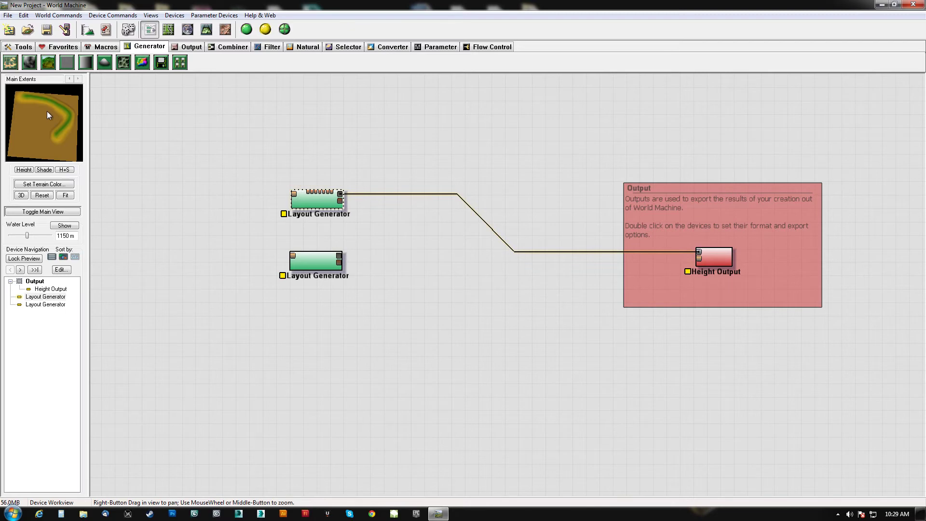
right_click_drag(377, 269, 352, 260)
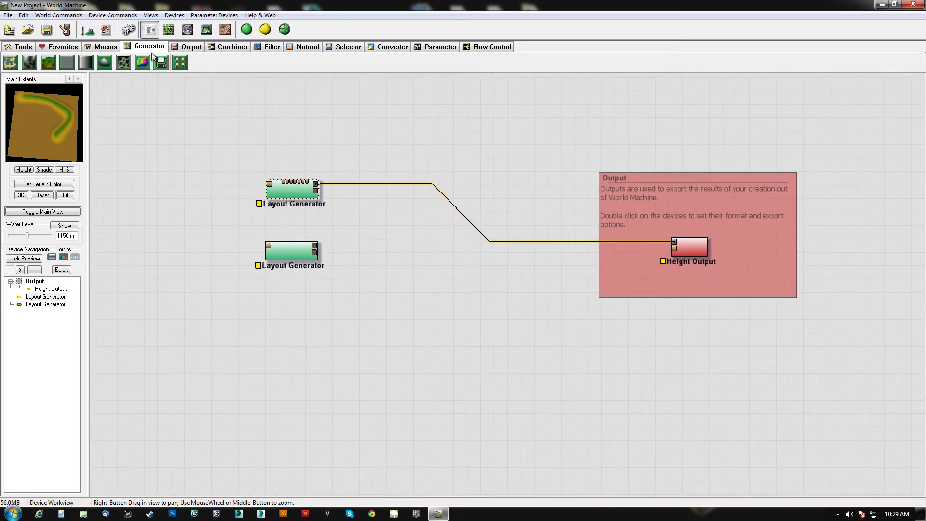
- Add one Combiner device between the two Layout Generators and the Height Output
left_click(234, 48)
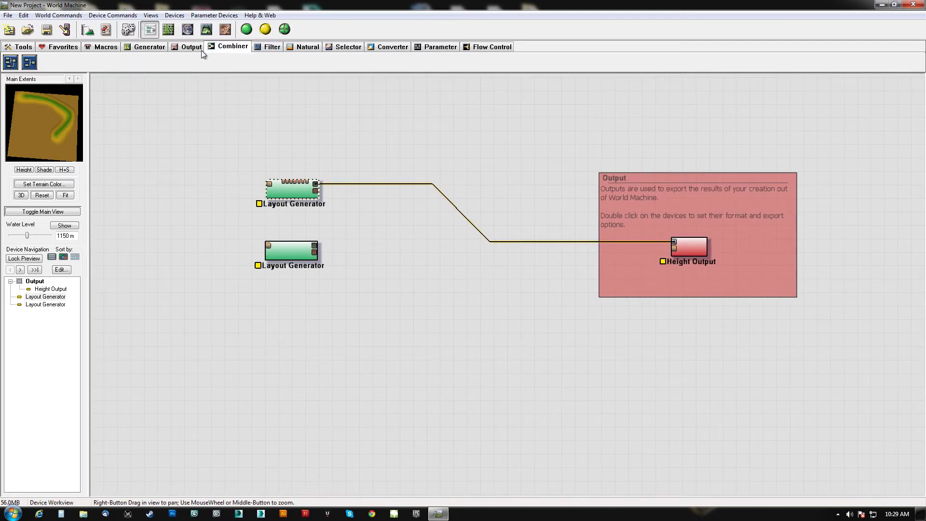
left_click(27, 65)
left_click(392, 233)
right_click(377, 128)
- Connect the upper Layout Generator to the Combiner's first input and the lower one to its second input
left_click(312, 187)
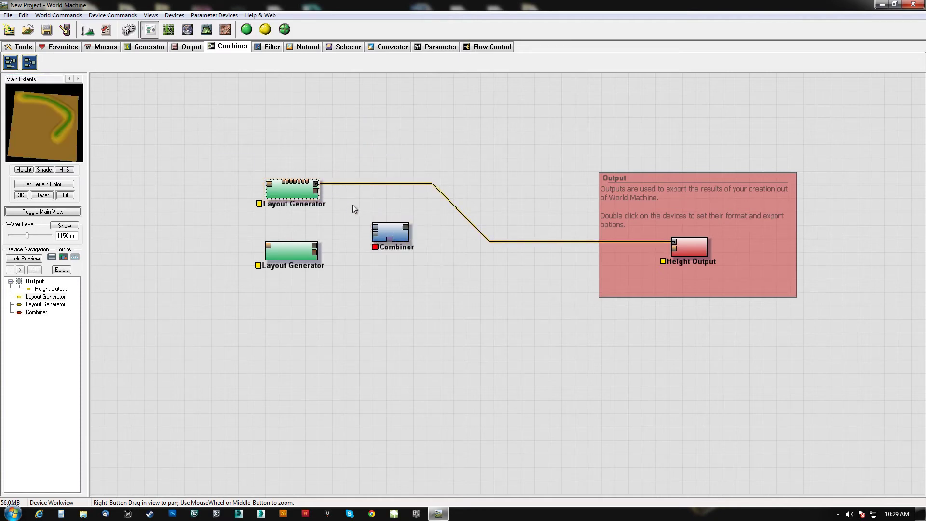
left_click_drag(376, 227, 315, 183)
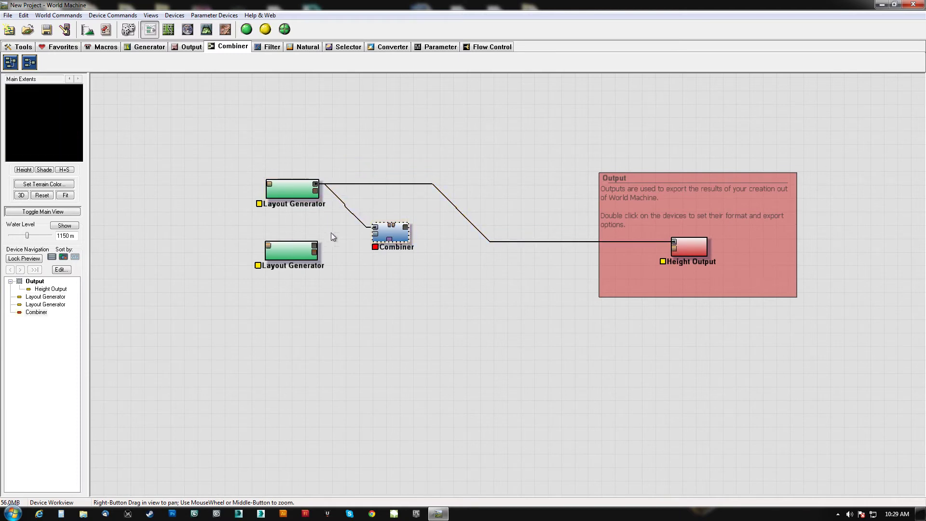
left_click_drag(314, 245, 330, 339)
left_click_drag(317, 227, 376, 236)
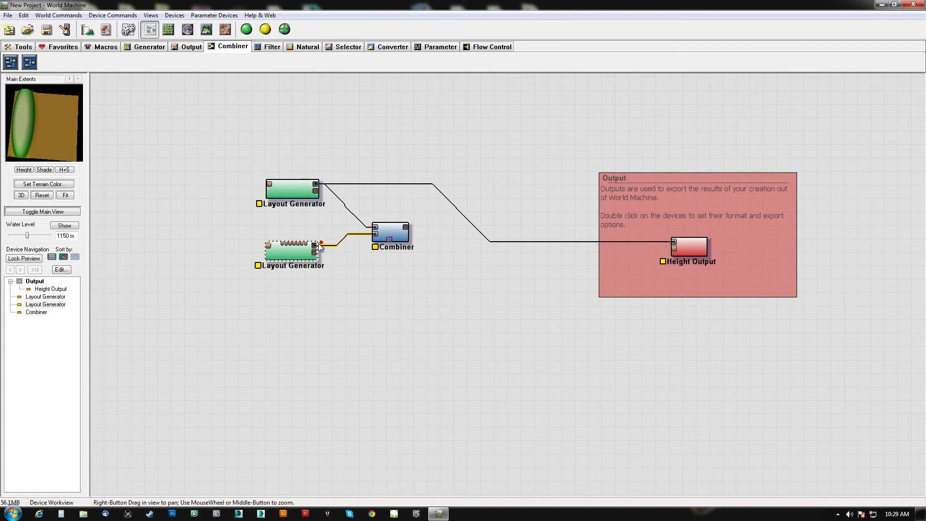
- Preview the Combiner's merged terrain, open its properties and try different strengths for the Average method
left_click(388, 233)
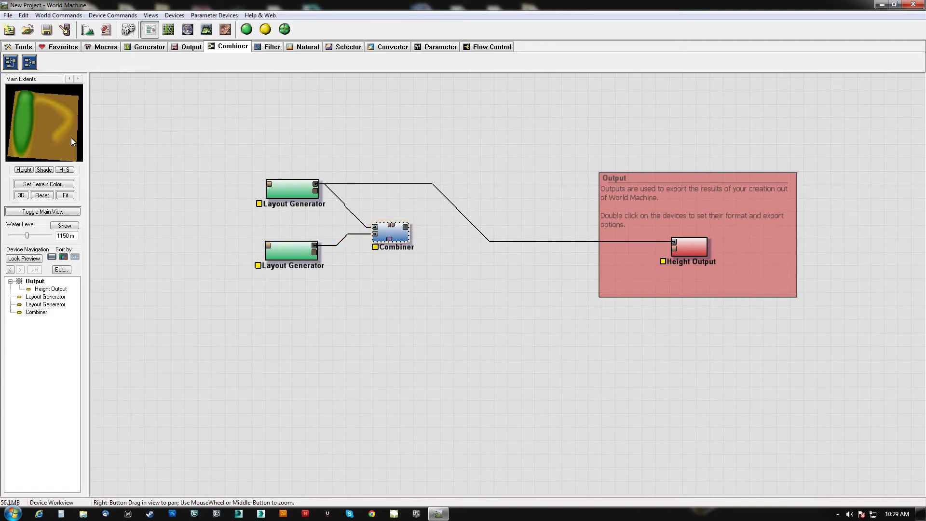
left_click_drag(23, 70, 33, 102)
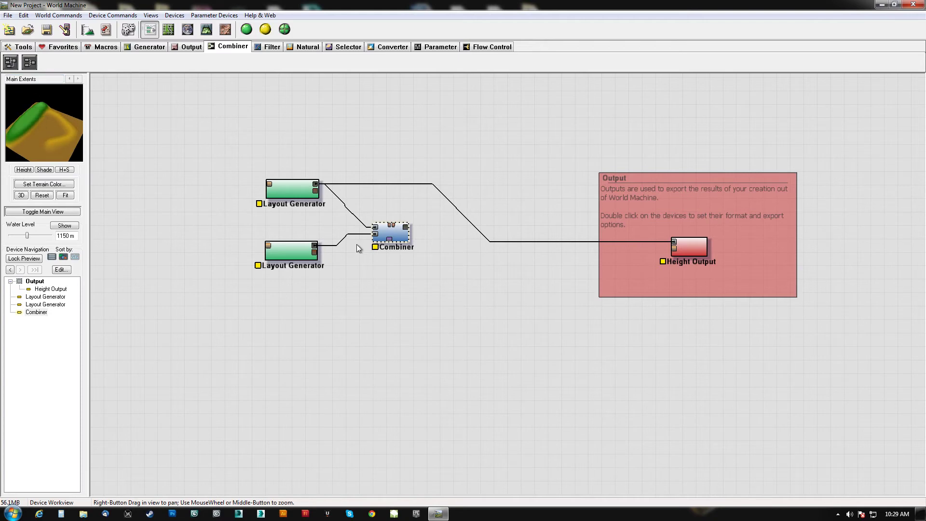
double_click(406, 236)
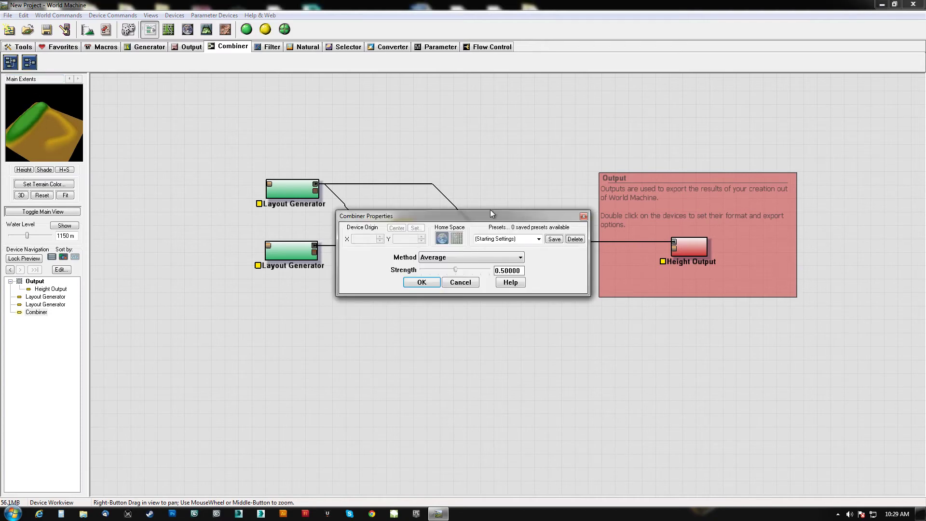
left_click_drag(454, 268, 435, 282)
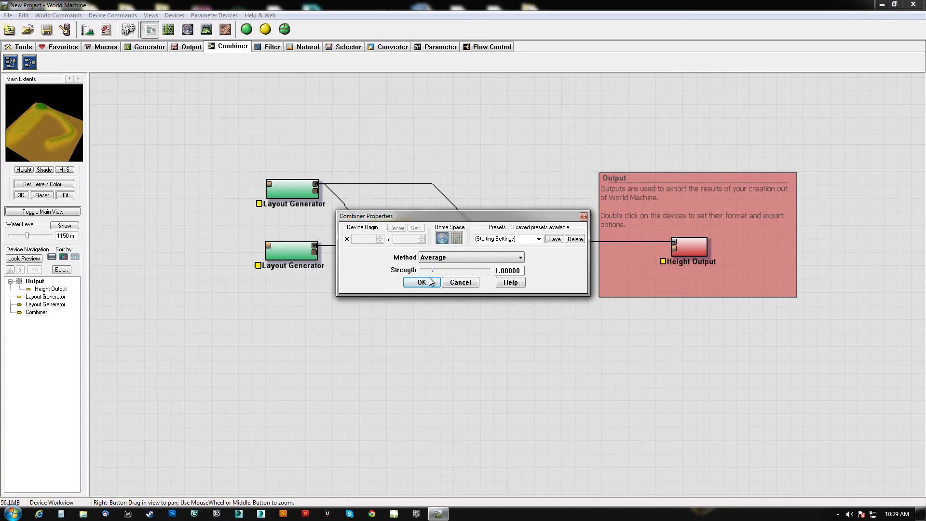
- Set the Combiner's method to Add with a strength of 0 and accept the settings
left_click(483, 259)
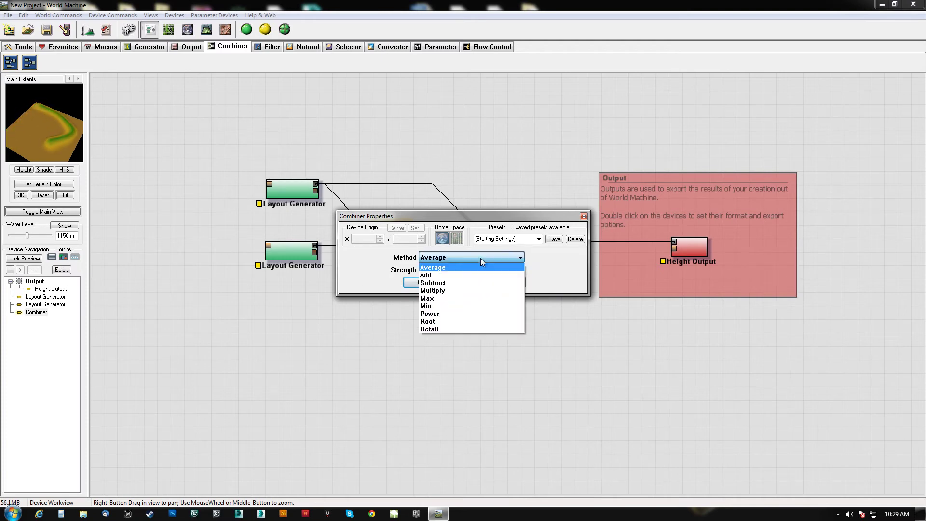
left_click(427, 275)
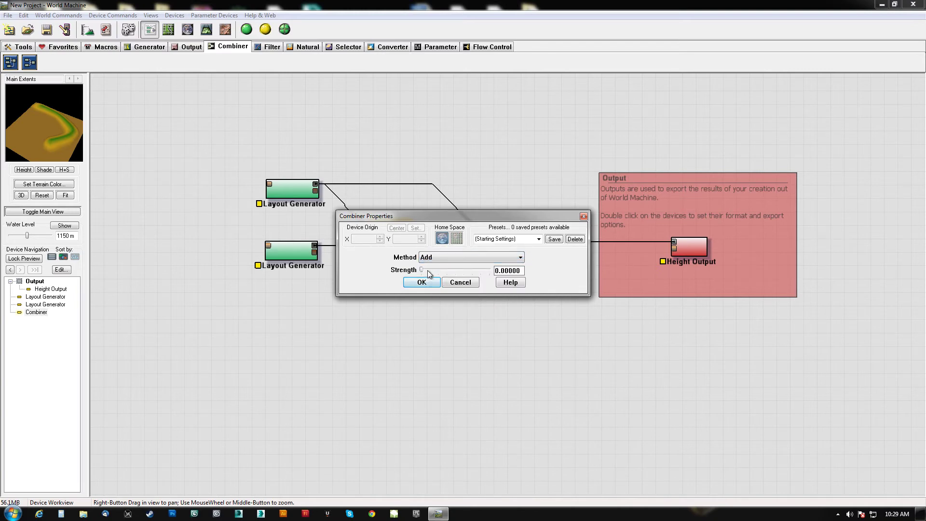
left_click_drag(423, 272, 423, 291)
left_click_drag(423, 271, 400, 276)
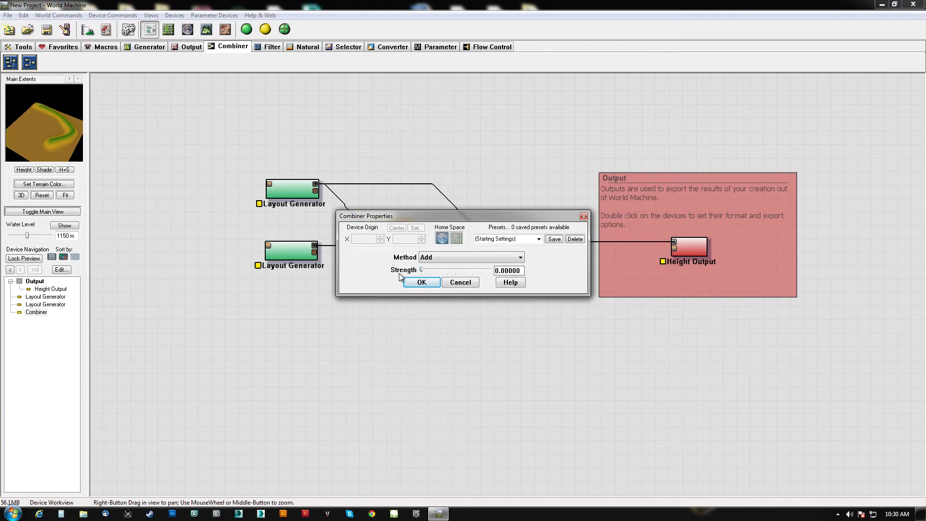
left_click(423, 282)
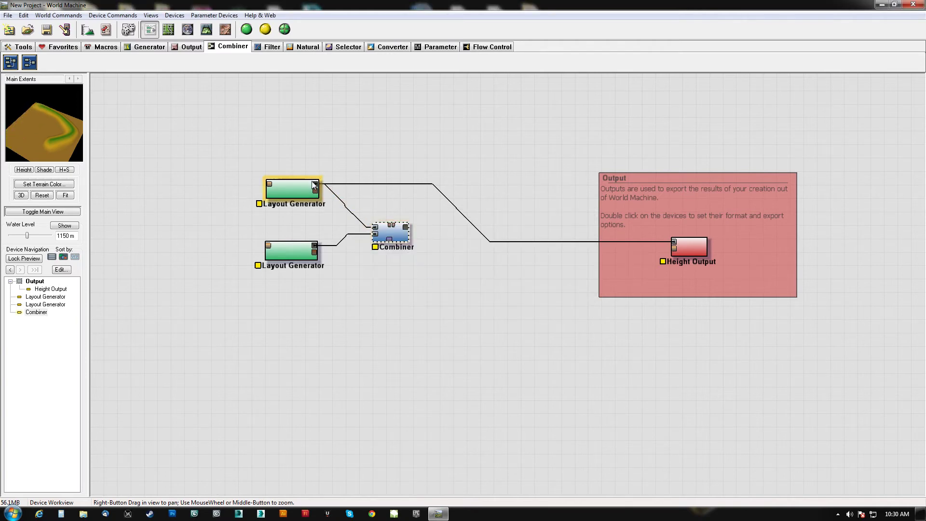
- Swap the two Layout Generators' connections on the Combiner's inputs and raise its Add strength to 1
left_click_drag(316, 184, 375, 233)
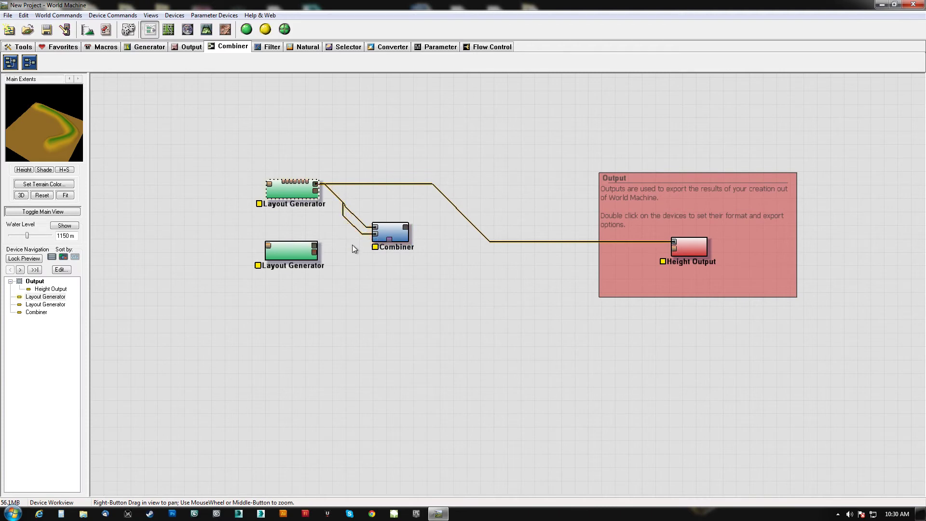
left_click_drag(313, 247, 375, 226)
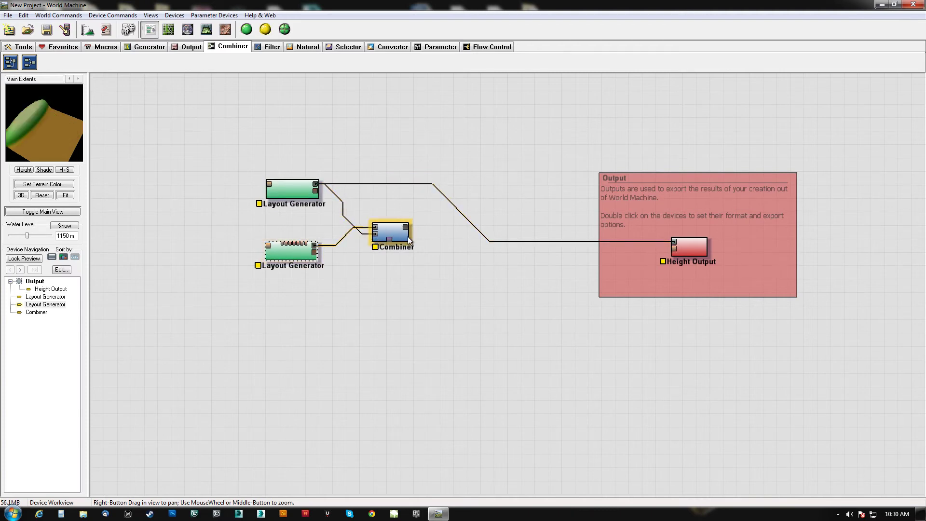
double_click(407, 236)
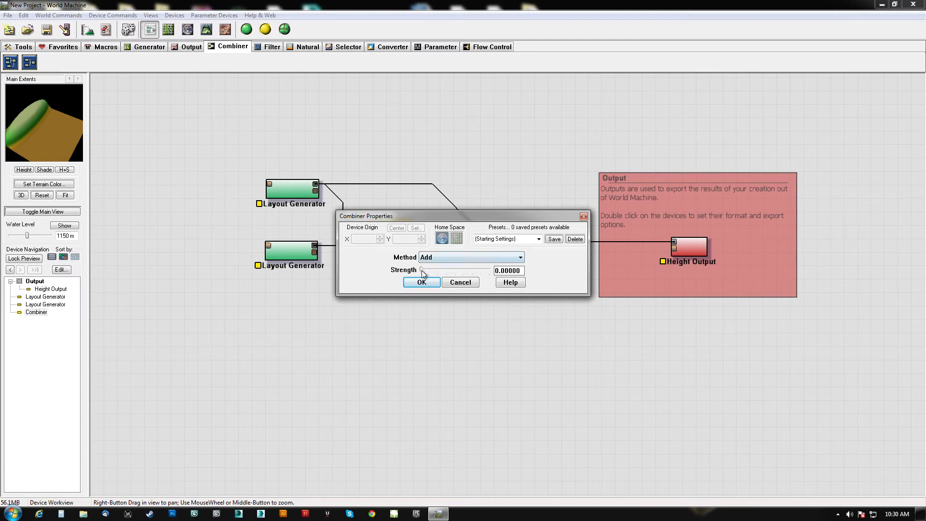
left_click_drag(451, 272, 506, 271)
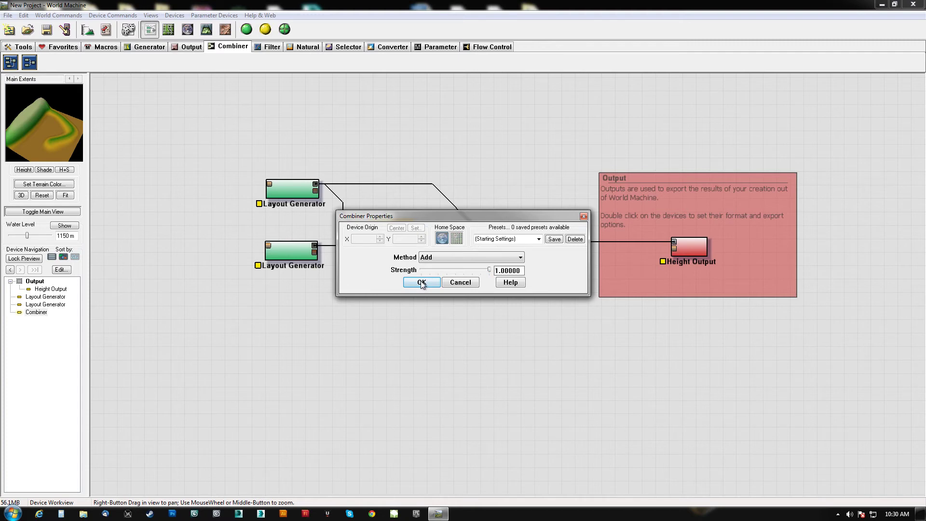
- Try the Subtract method at different strengths in the Combiner, and return the method to Add
left_click(460, 257)
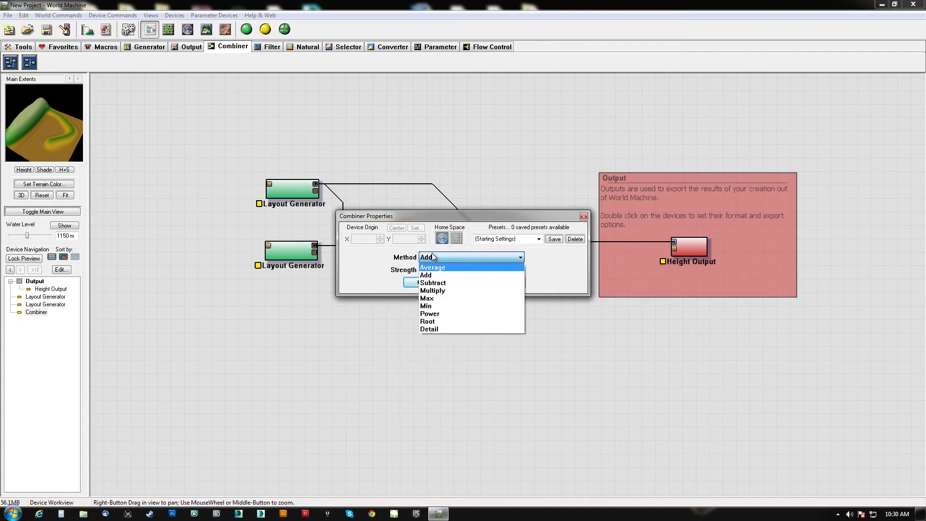
left_click(433, 284)
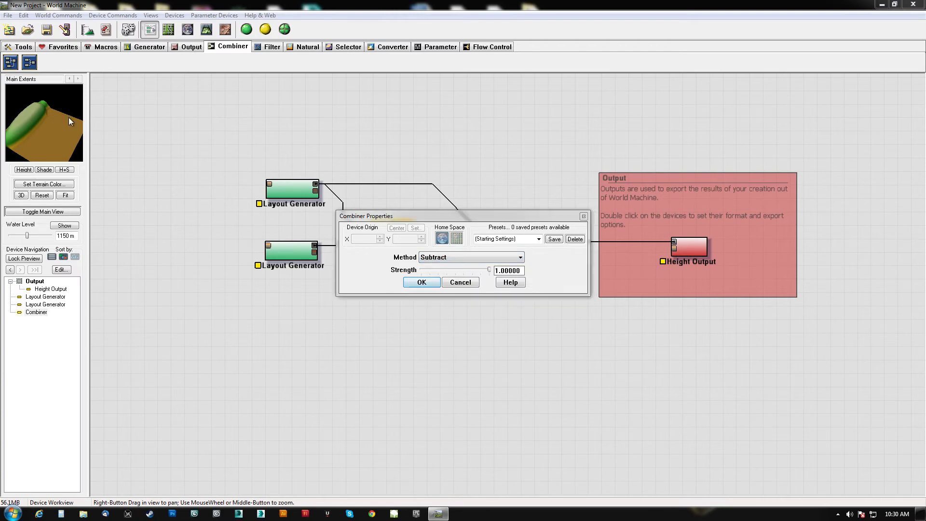
left_click_drag(488, 272, 396, 272)
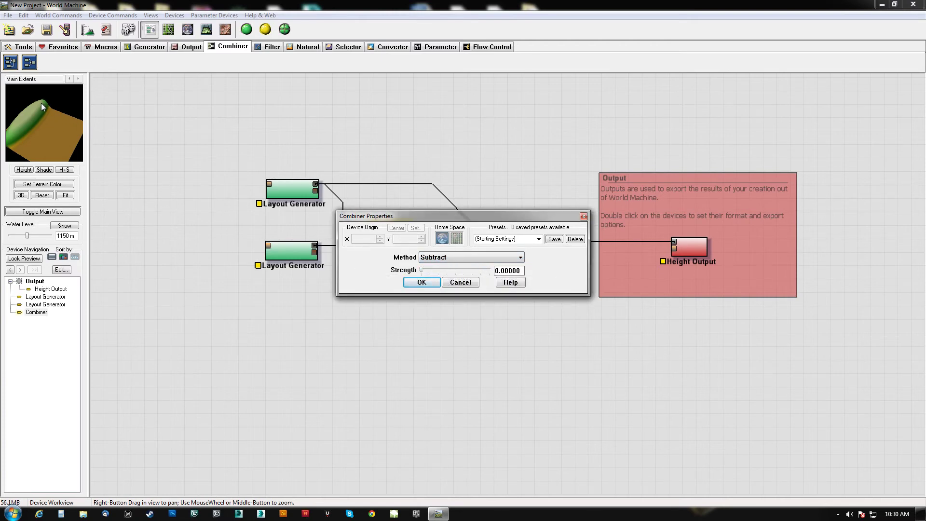
left_click(492, 257)
left_click(434, 274)
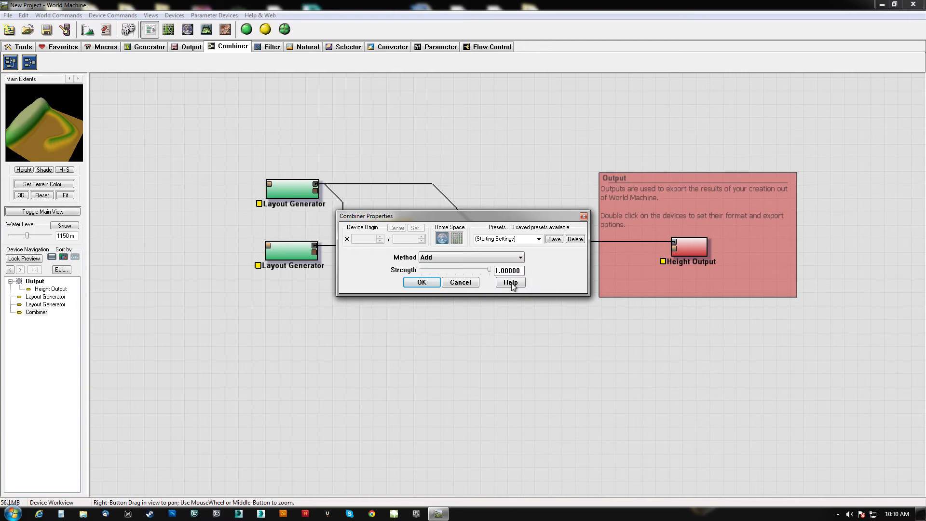
- Try other strengths for the Add method, look over the available methods and accept the Combiner's settings
left_click_drag(491, 271, 464, 268)
left_click(497, 258)
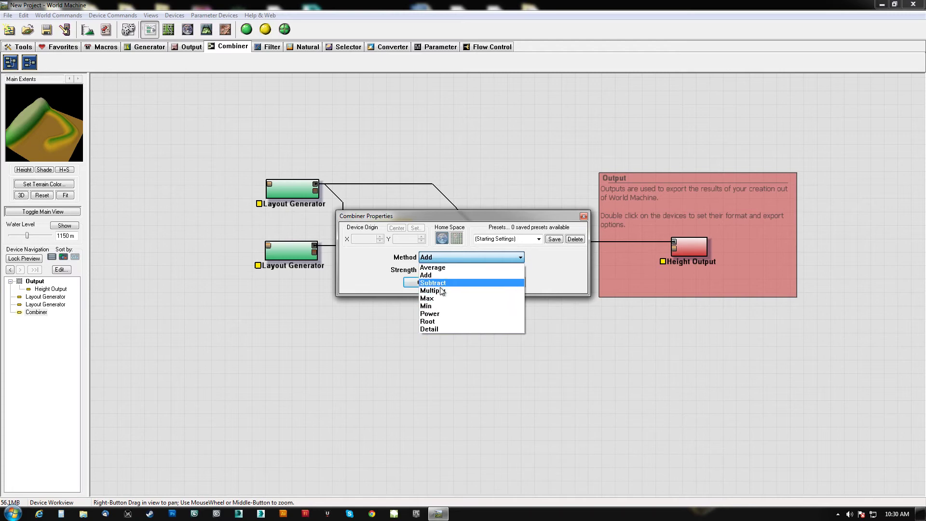
left_click(578, 216)
left_click(419, 282)
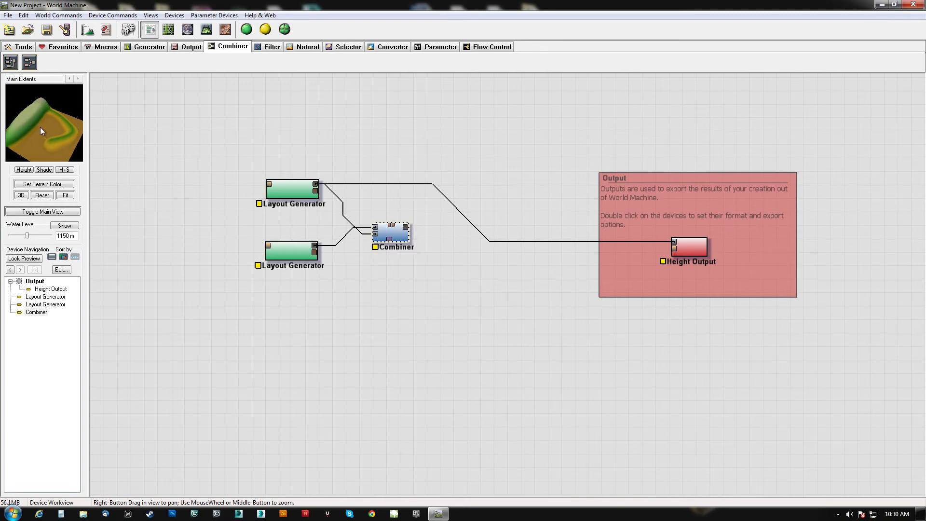
- Reposition the Combiner slightly higher and closer to the two Layout Generators in the device network
right_click_drag(382, 277, 399, 283)
left_click(415, 245)
left_click_drag(415, 245, 411, 230)
right_click_drag(202, 182, 211, 165)
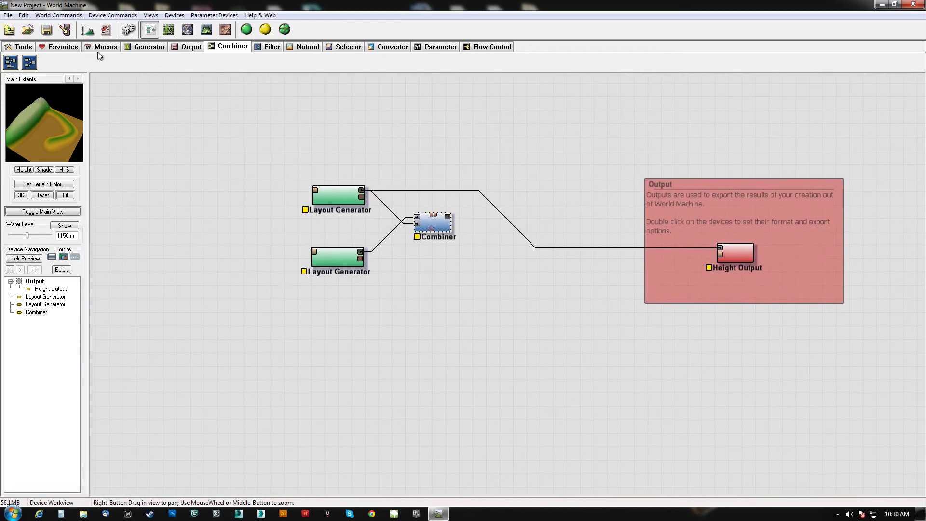
- Add a Perlin Noise generator below the two Layout Generators
left_click(151, 47)
left_click(27, 67)
left_click(346, 315)
left_click(380, 286)
- Rotate the Perlin Noise terrain preview and make the preview pane slightly wider
left_click_drag(44, 117, 33, 135)
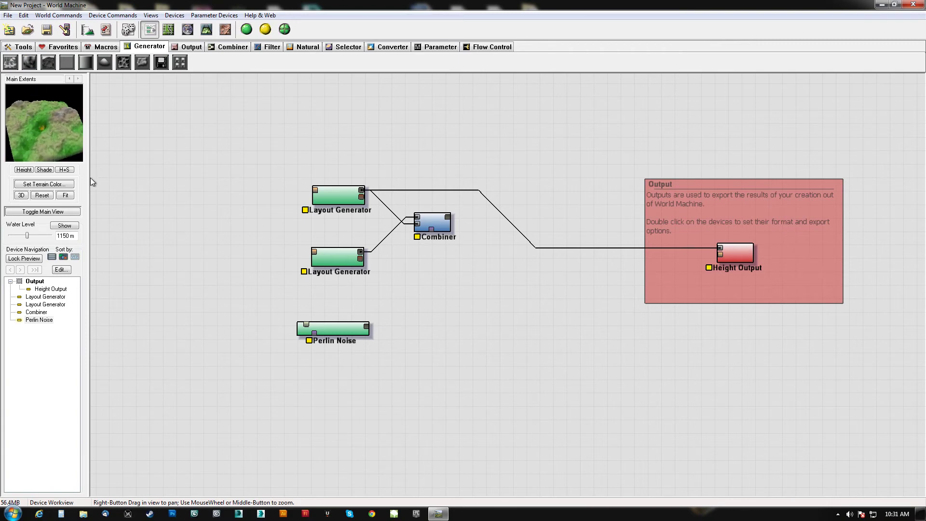
left_click_drag(89, 177, 171, 191)
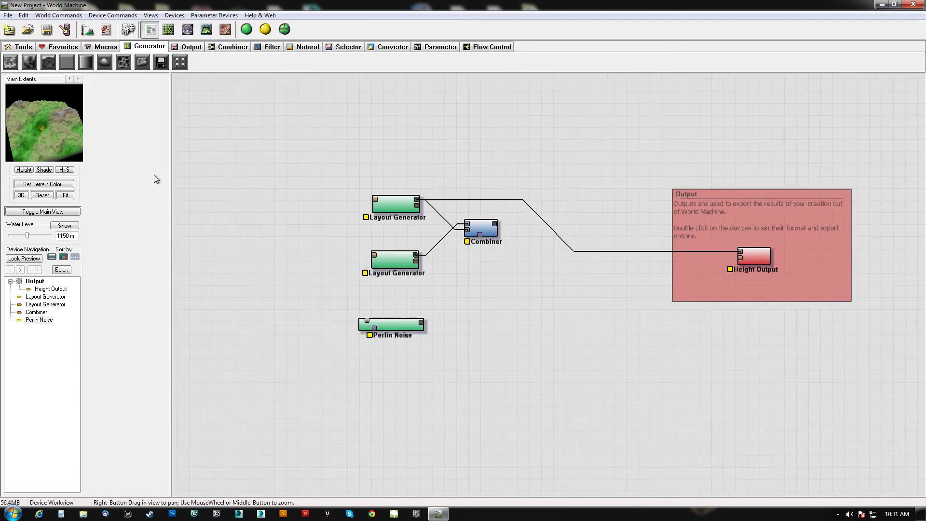
left_click_drag(174, 173, 101, 176)
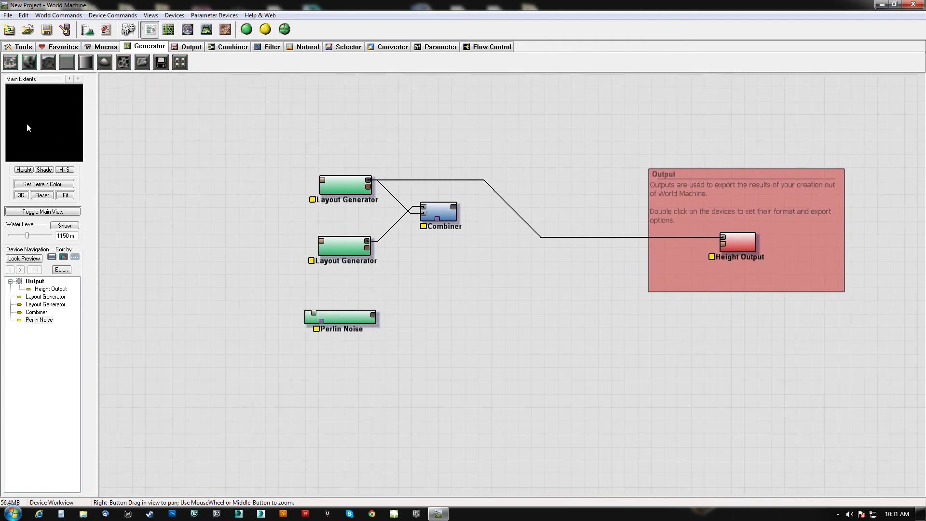
- Set the Perlin Noise generator's feature size to 4.31 km and accept its settings
left_click(355, 315)
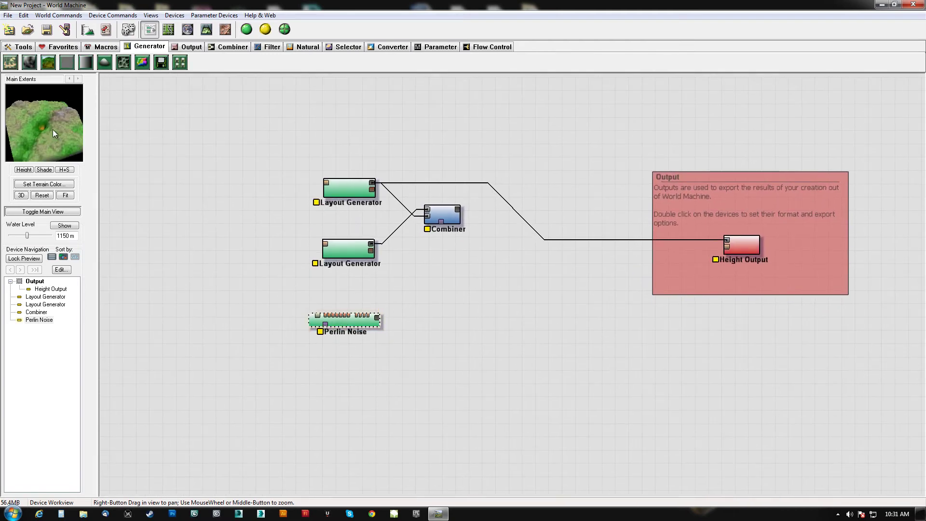
double_click(348, 322)
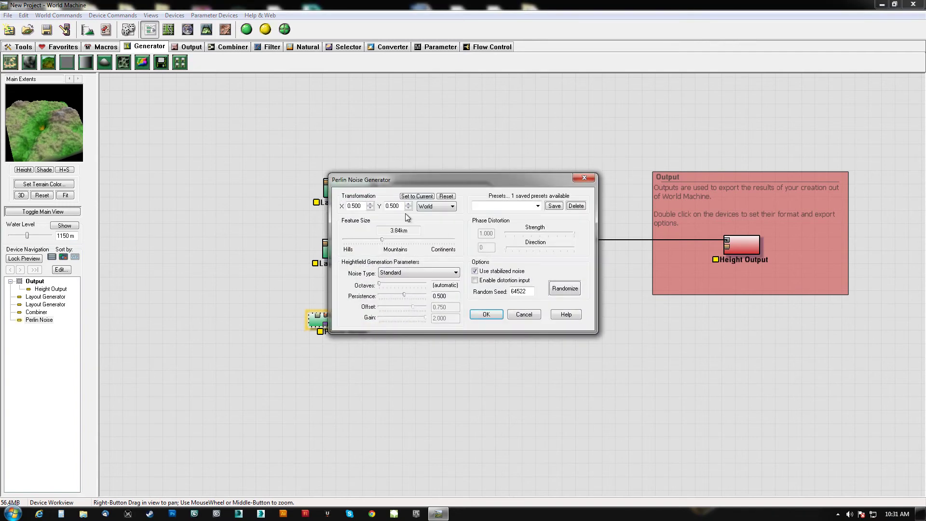
mouse_move(383, 239)
left_mouse_down()
mouse_move(345, 250)
mouse_move(365, 227)
mouse_move(400, 239)
mouse_move(453, 236)
mouse_move(372, 239)
mouse_move(407, 242)
mouse_move(350, 249)
mouse_move(385, 245)
left_mouse_up()
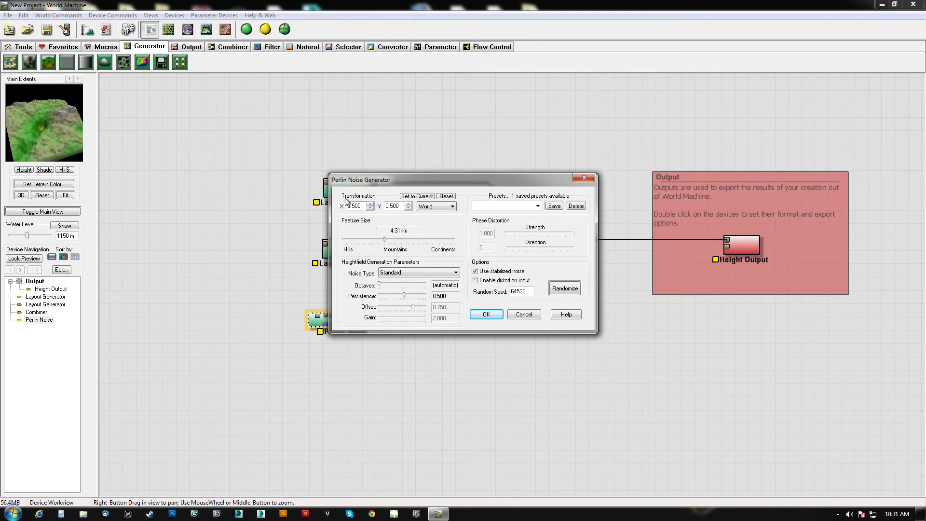
left_click_drag(410, 181, 240, 108)
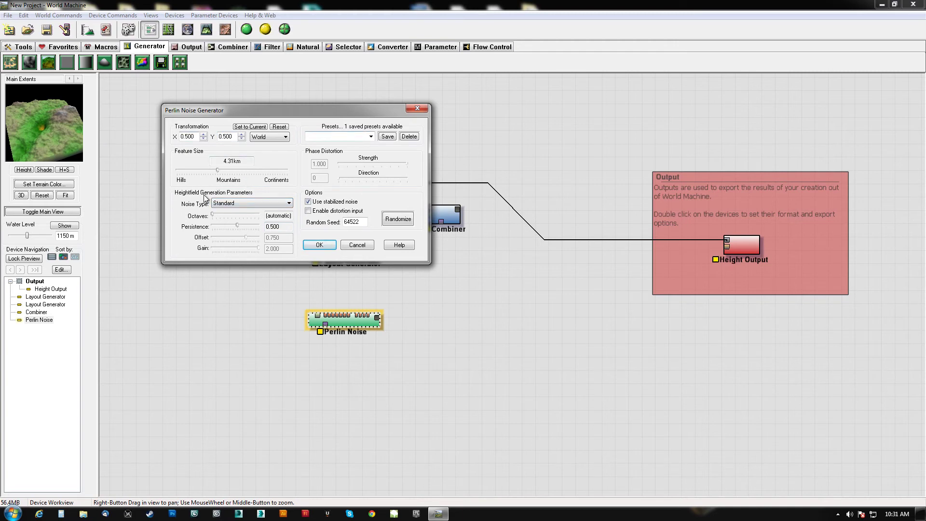
left_click(331, 244)
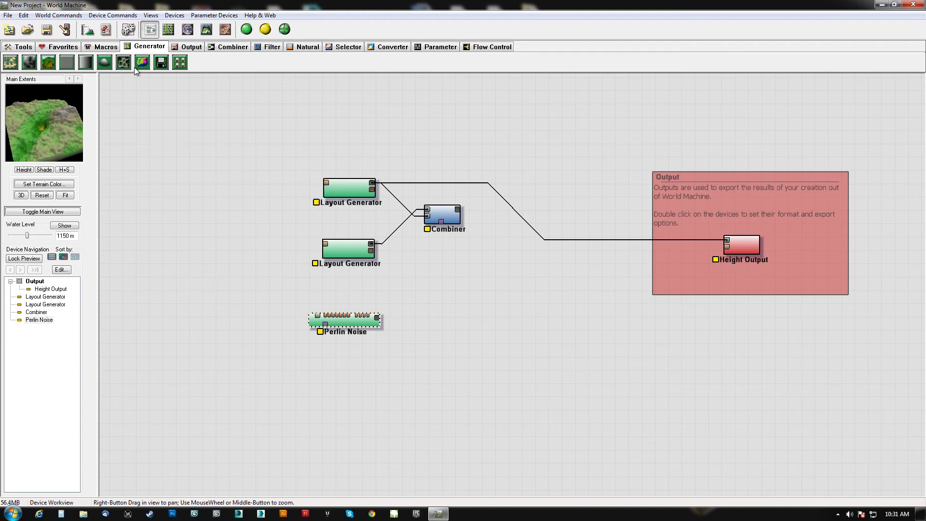
- Show the Perlin Noise terrain in the Layout View and close the Shape Common Properties window
left_click(169, 30)
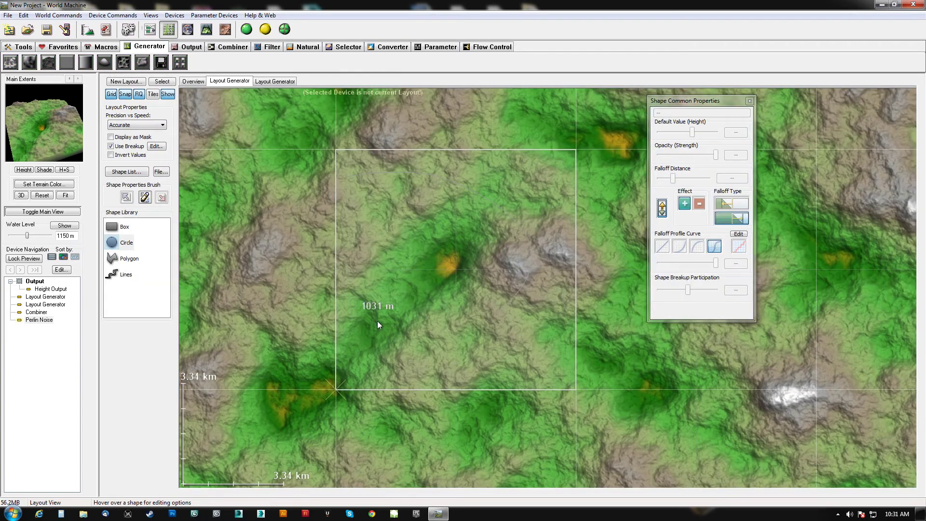
scroll(470, 276, "down", 6)
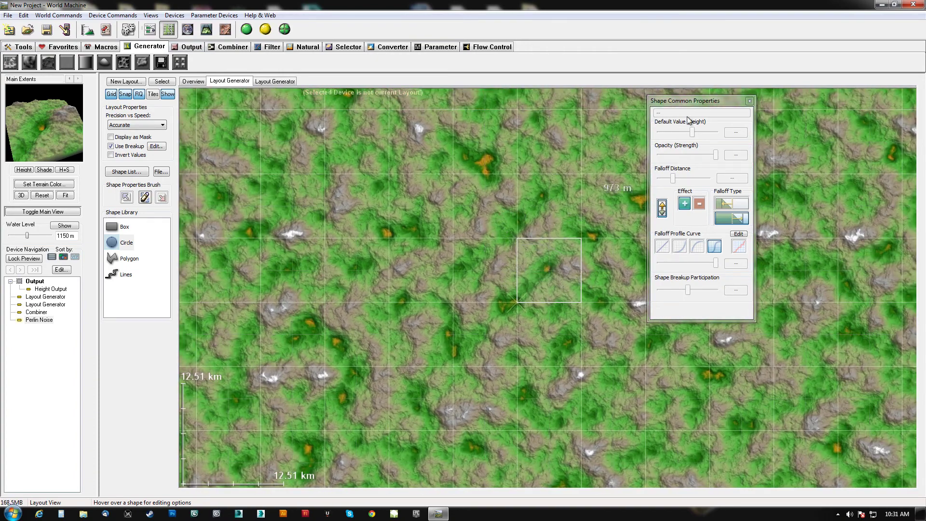
left_click(750, 101)
scroll(536, 272, "down", 3)
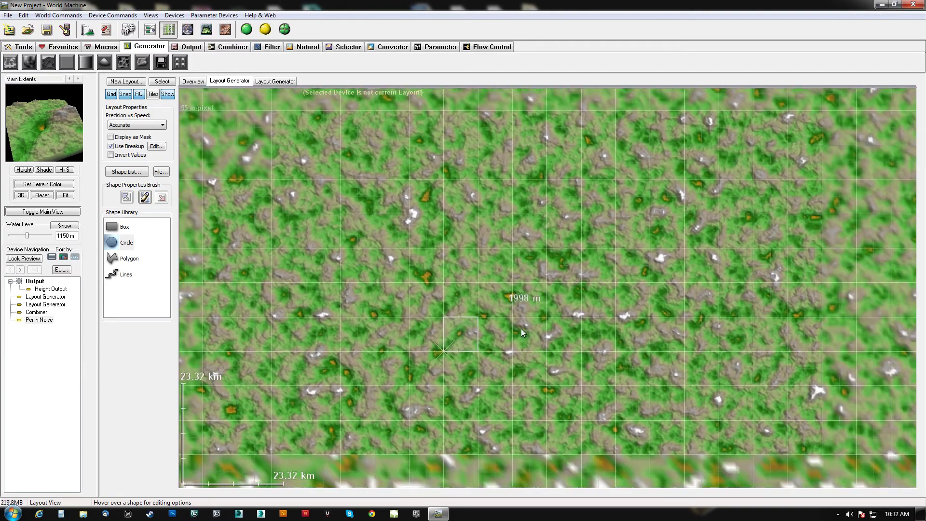
- Examine the Perlin Noise terrain inside and around the render extent from near and far, and compare it with the 3D preview
left_click_drag(521, 328, 727, 78)
left_click_drag(508, 408, 380, 349)
right_click_drag(382, 352, 247, 451)
right_click_drag(360, 211, 434, 296)
scroll(423, 283, "up", 1)
scroll(423, 282, "up", 2)
scroll(426, 270, "up", 3)
right_click_drag(285, 270, 451, 270)
scroll(423, 264, "up", 1)
right_click_drag(345, 252, 488, 341)
scroll(528, 237, "up", 2)
scroll(529, 236, "up", 2)
scroll(488, 340, "down", 2)
scroll(485, 336, "down", 2)
scroll(508, 305, "down", 2)
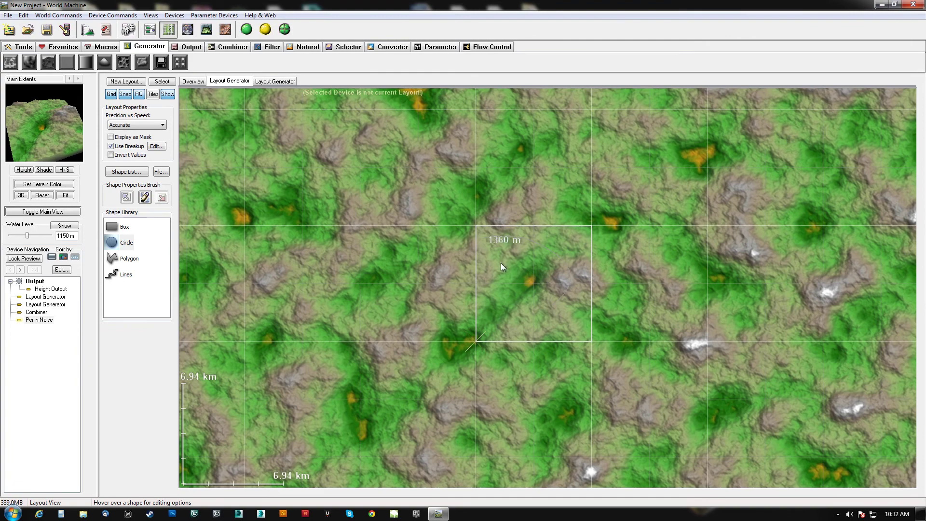
right_click_drag(501, 262, 415, 404)
scroll(460, 438, "down", 2)
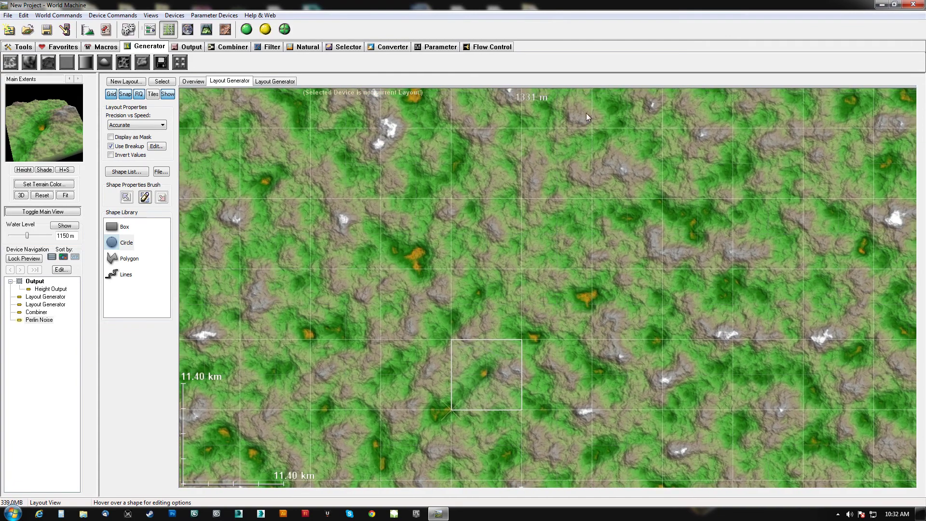
right_click_drag(456, 394, 457, 332)
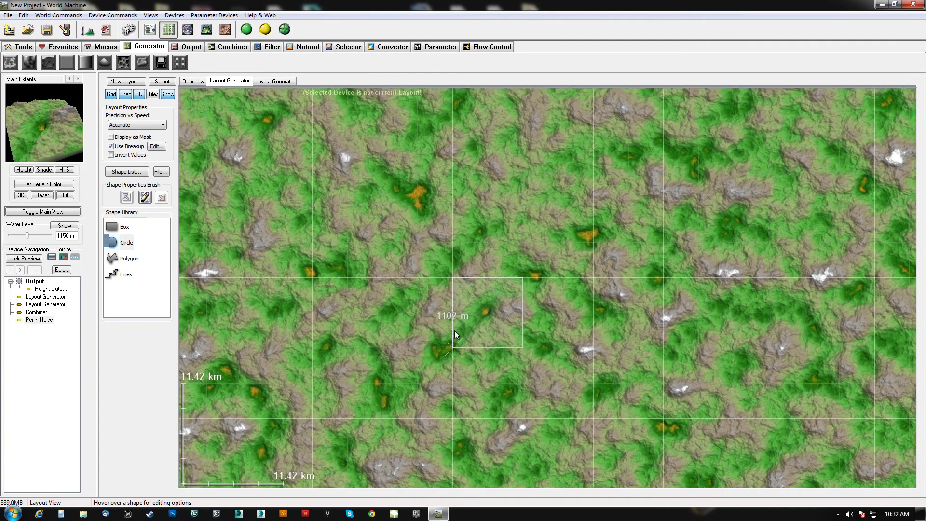
scroll(454, 331, "up", 2)
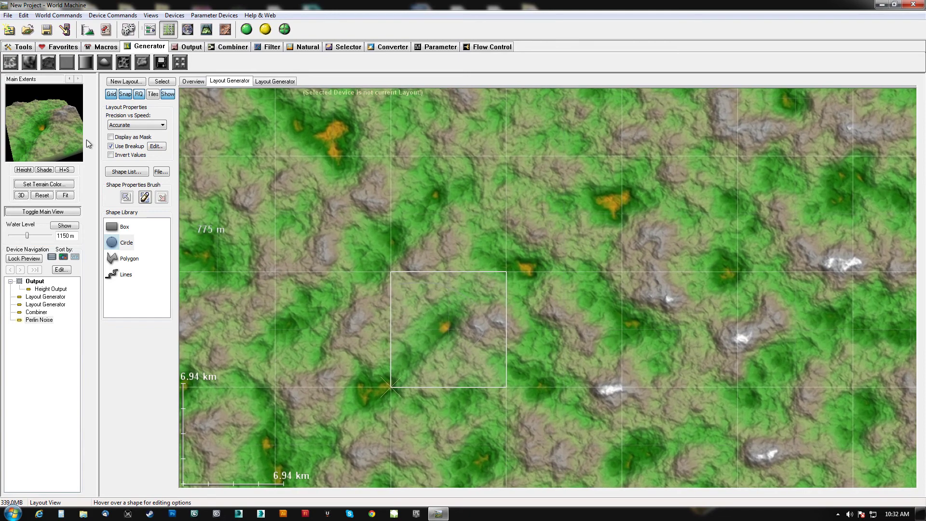
left_click_drag(49, 138, 75, 144)
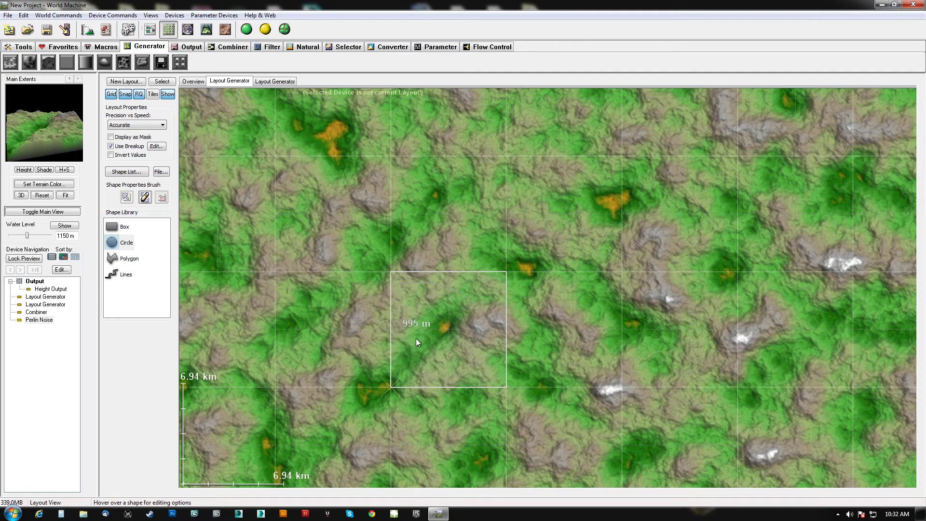
left_click_drag(458, 337, 501, 372)
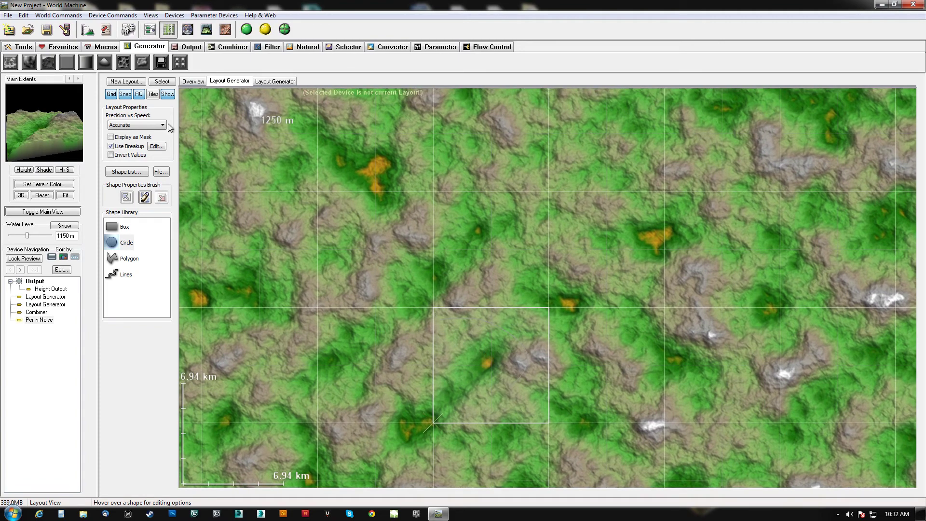
- Return to the device network, review the Perlin Noise generator's settings and look at its terrain in 3D
left_click(150, 30)
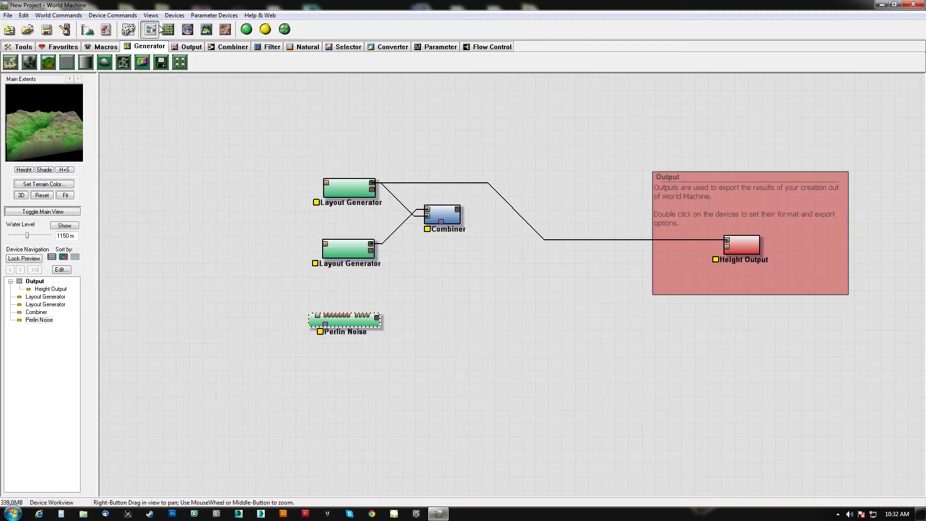
left_click_drag(374, 299, 404, 307)
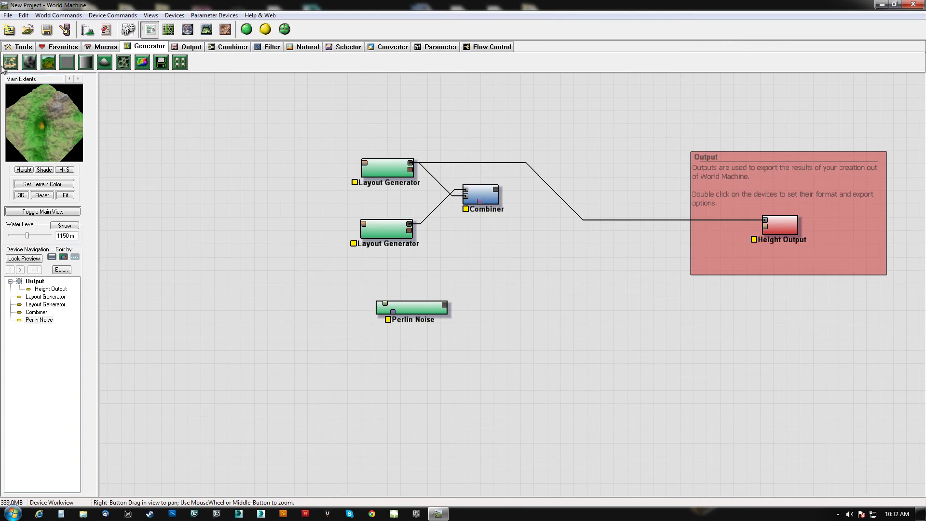
double_click(431, 316)
left_click(586, 177)
left_click(206, 30)
left_click(151, 30)
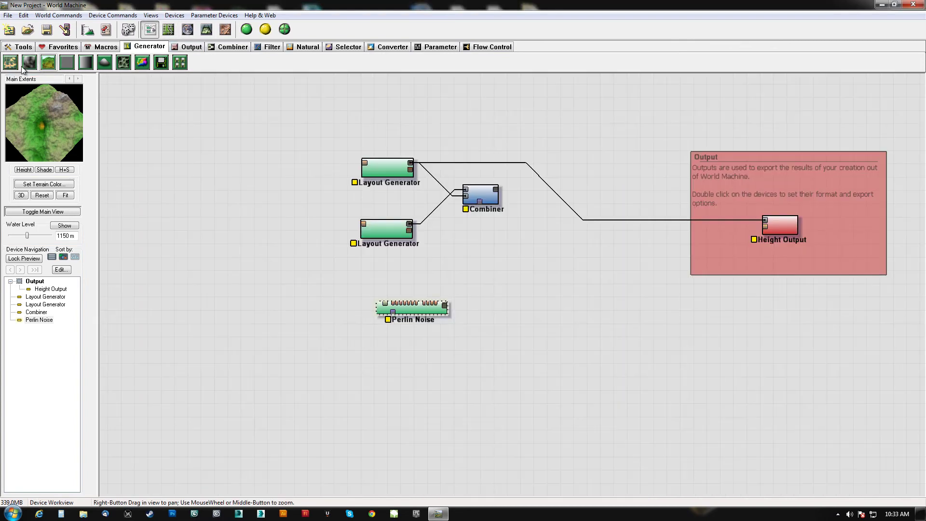
- Add a third Layout Generator below the Perlin Noise device and open its empty layout at the render extent
left_click_drag(10, 65, 323, 367)
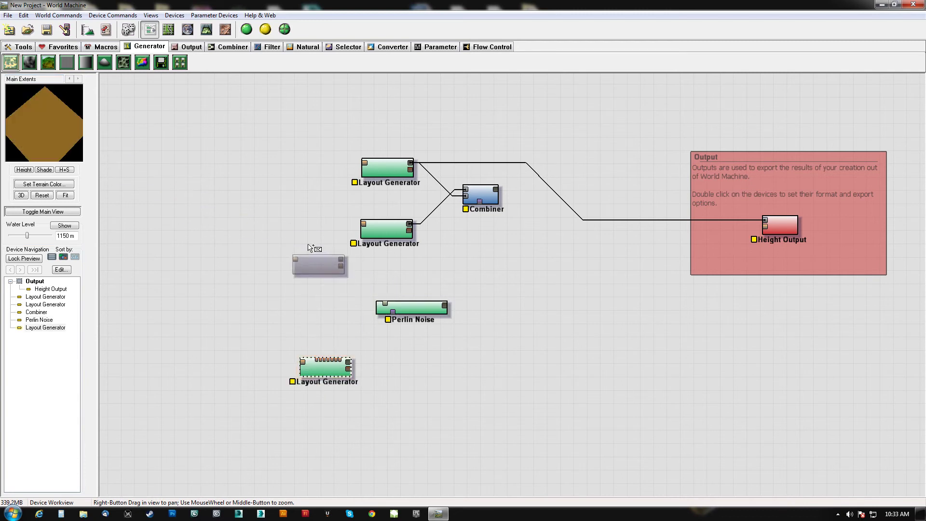
double_click(326, 371)
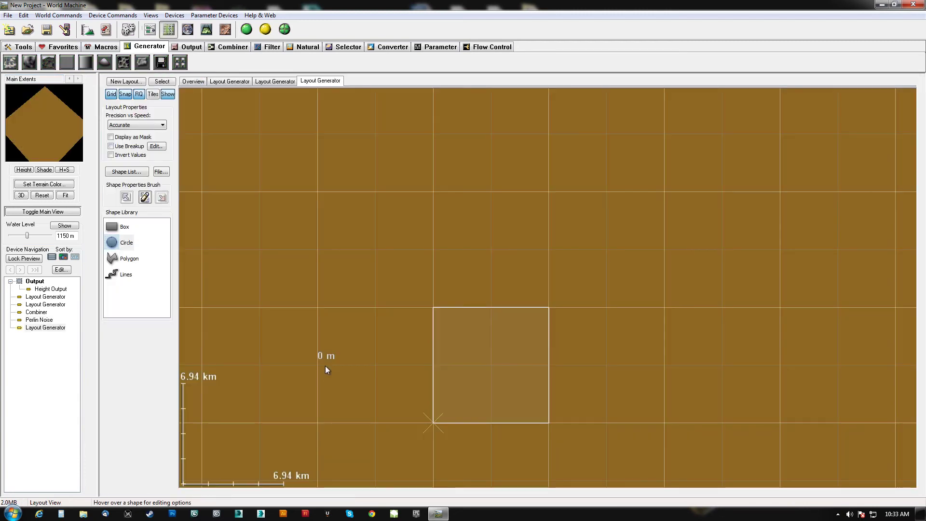
scroll(462, 292, "up", 5)
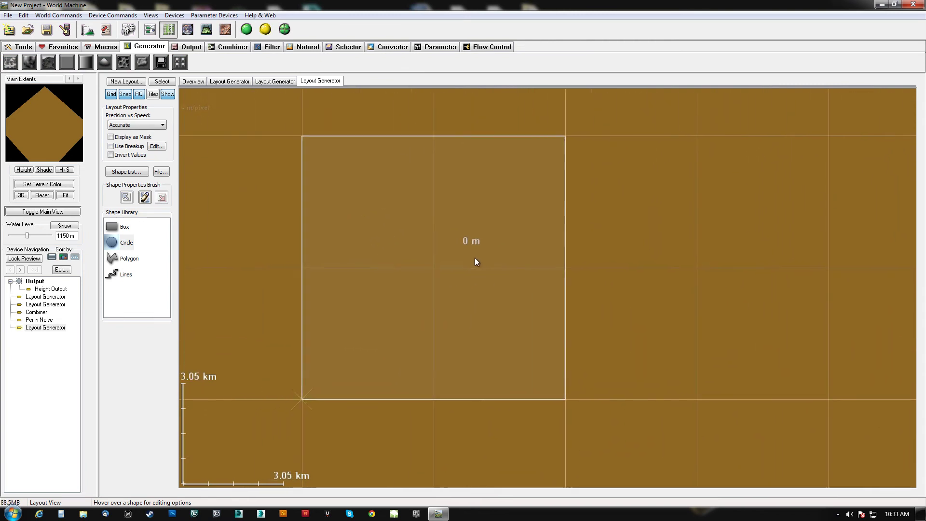
- Draw a closed five-pointed star polygon with ten vertices inside the render extent
left_click(117, 260)
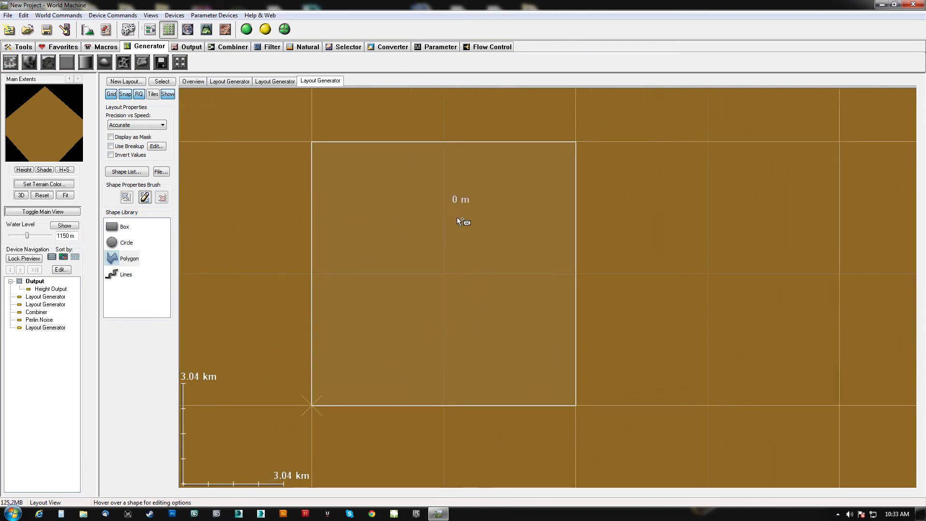
left_click(436, 169)
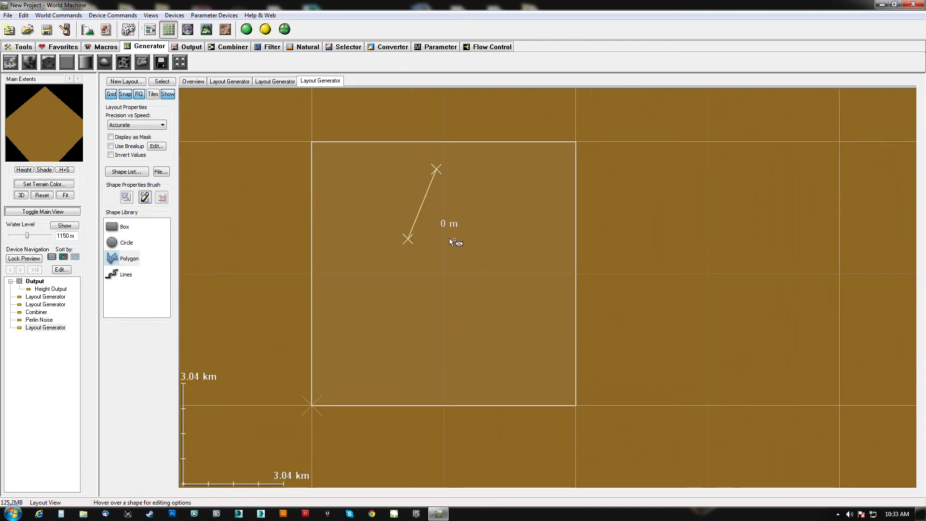
left_click(462, 237)
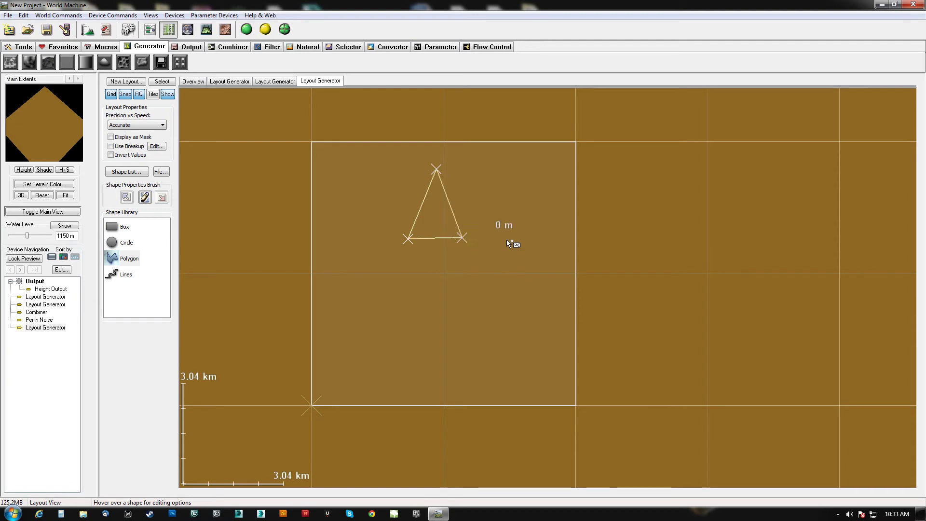
left_click(526, 242)
left_click(479, 274)
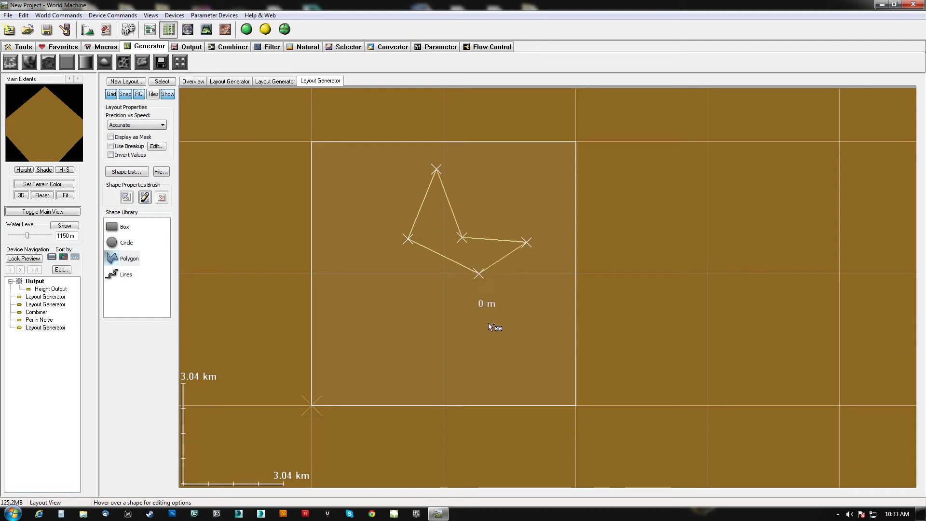
left_click(495, 337)
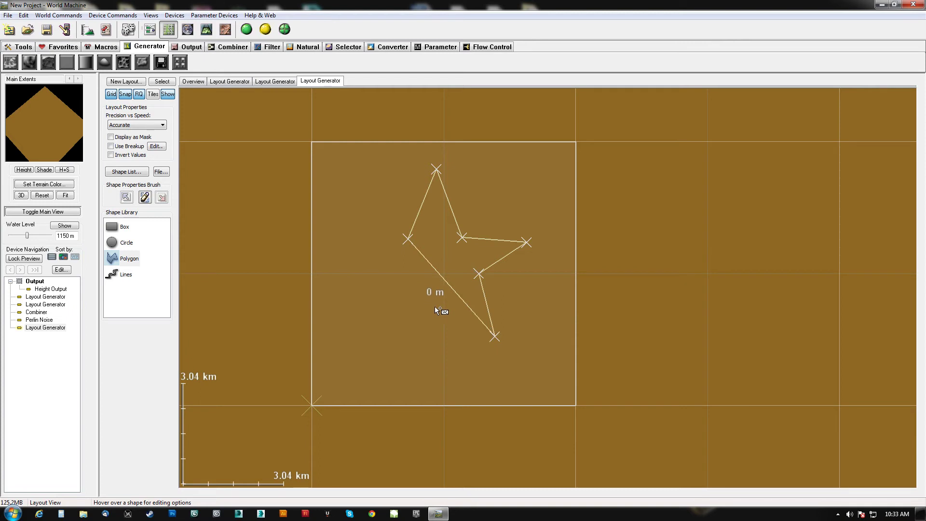
left_click(434, 307)
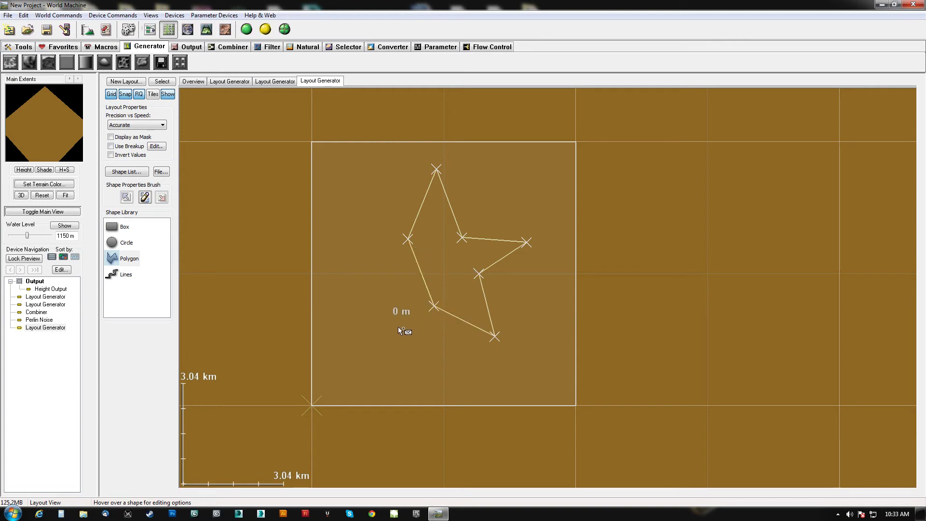
left_click(365, 334)
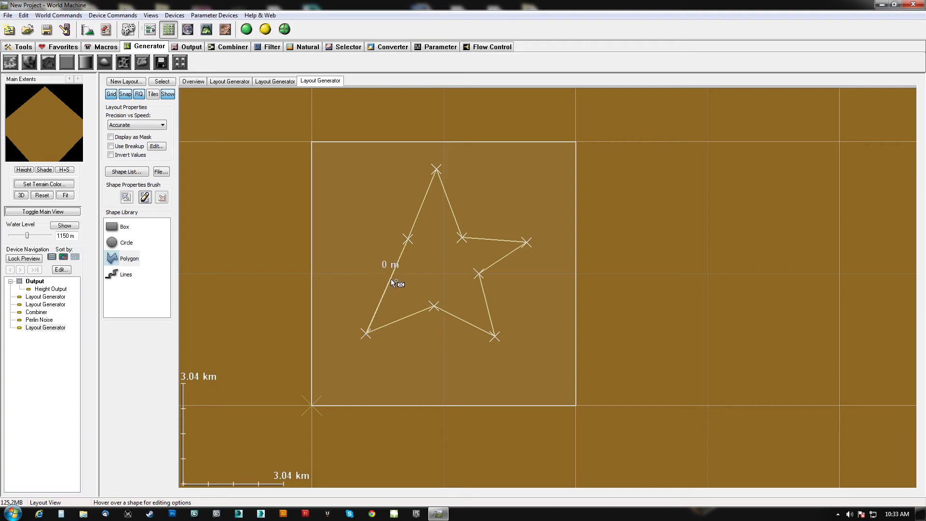
left_click(393, 279)
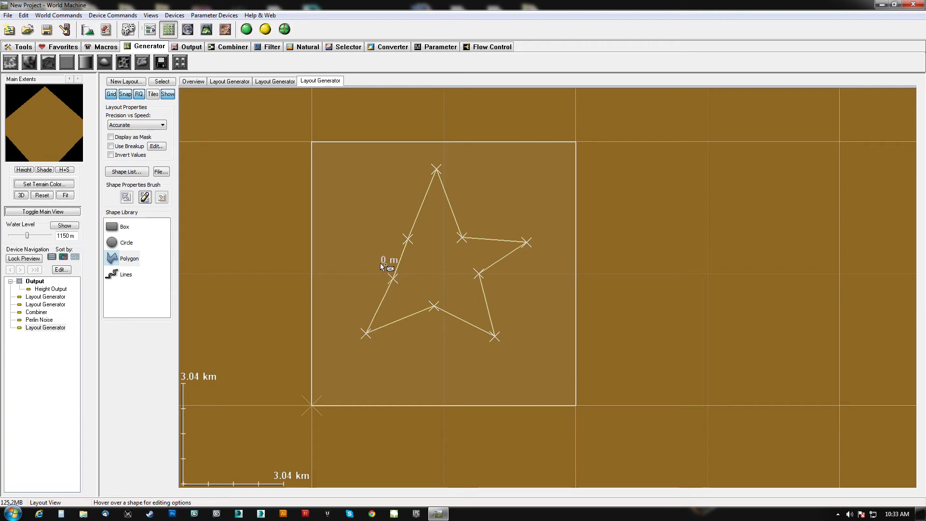
left_click(348, 226)
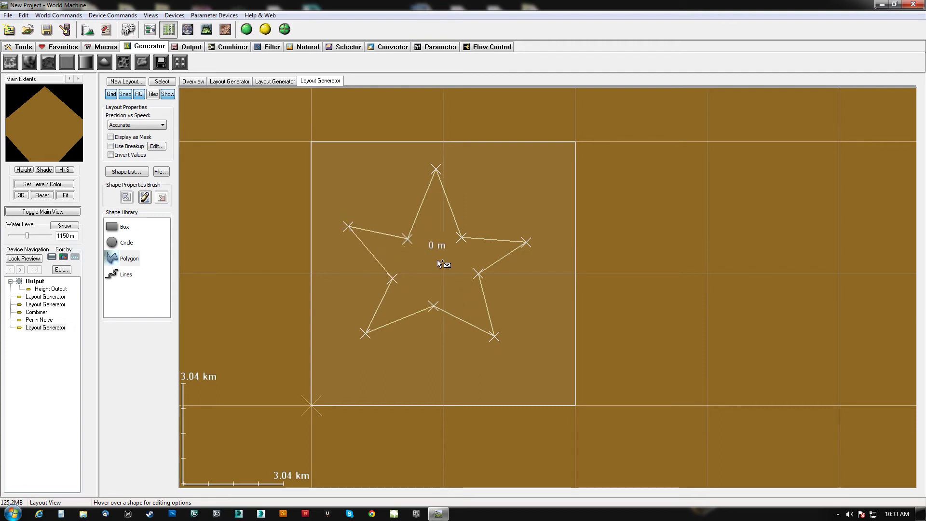
left_click(383, 194)
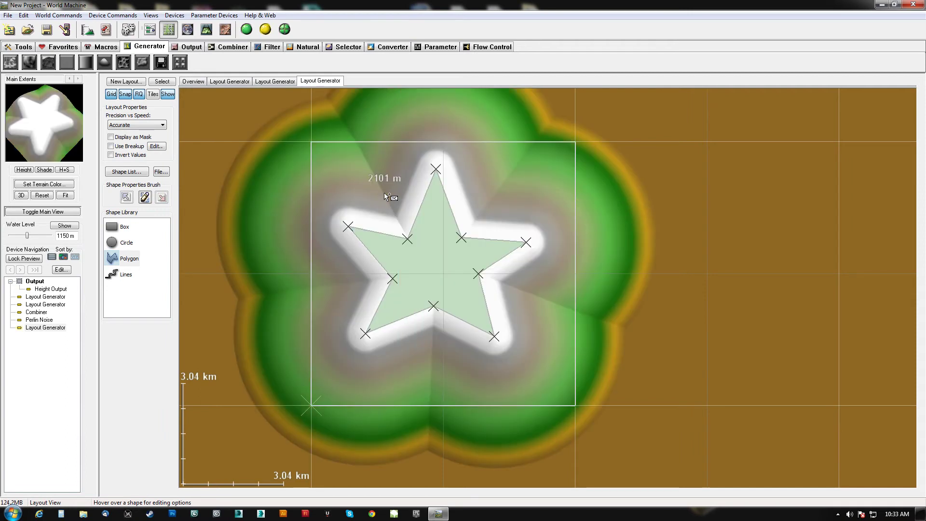
- Select the star polygon and nudge its upper-left, lower-left and bottom inner corners slightly upward
left_click(437, 226)
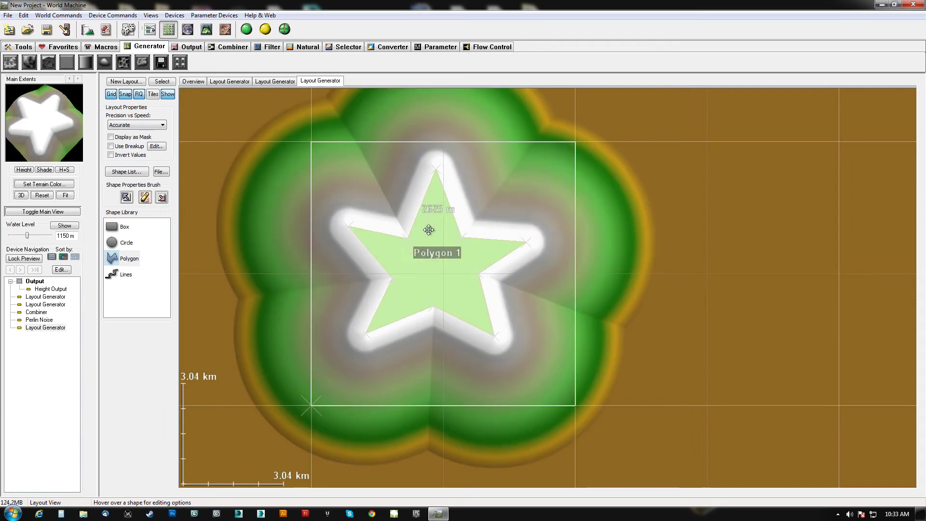
left_click_drag(408, 238, 405, 230)
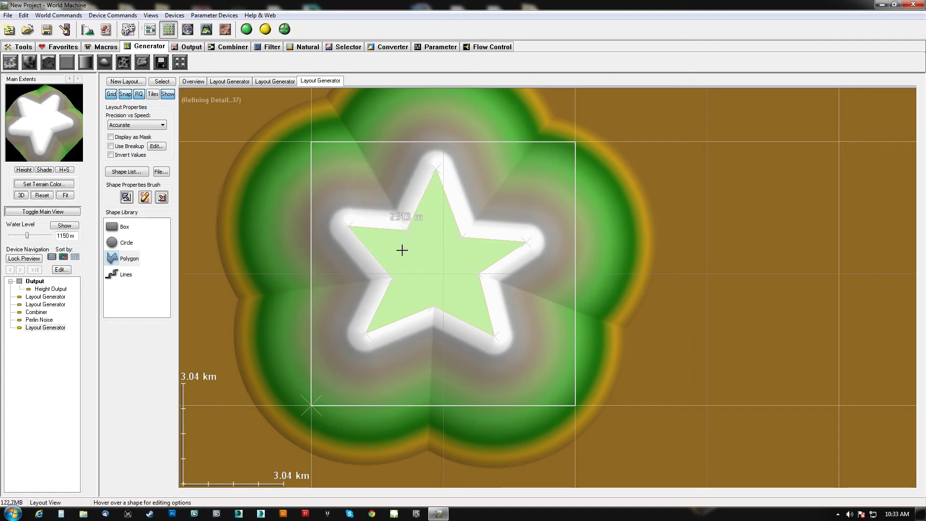
left_click_drag(391, 273, 391, 270)
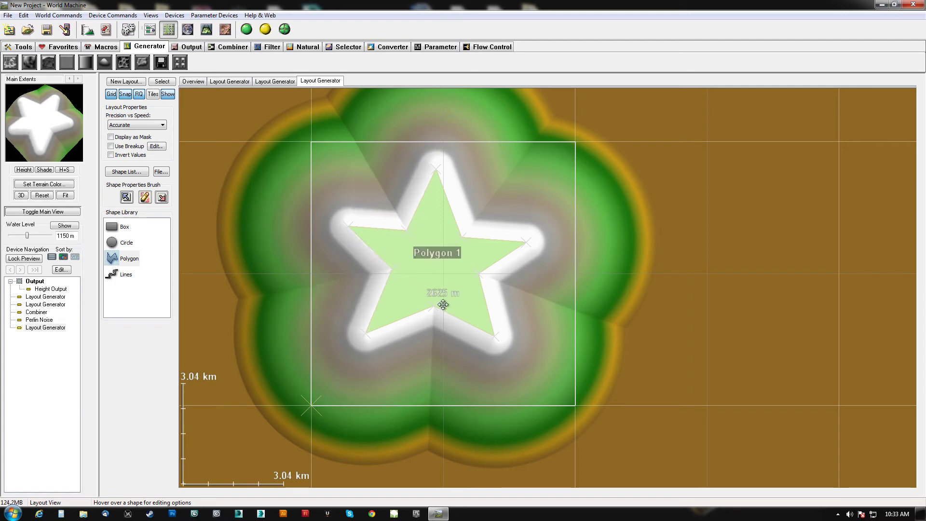
left_click_drag(433, 302, 433, 298)
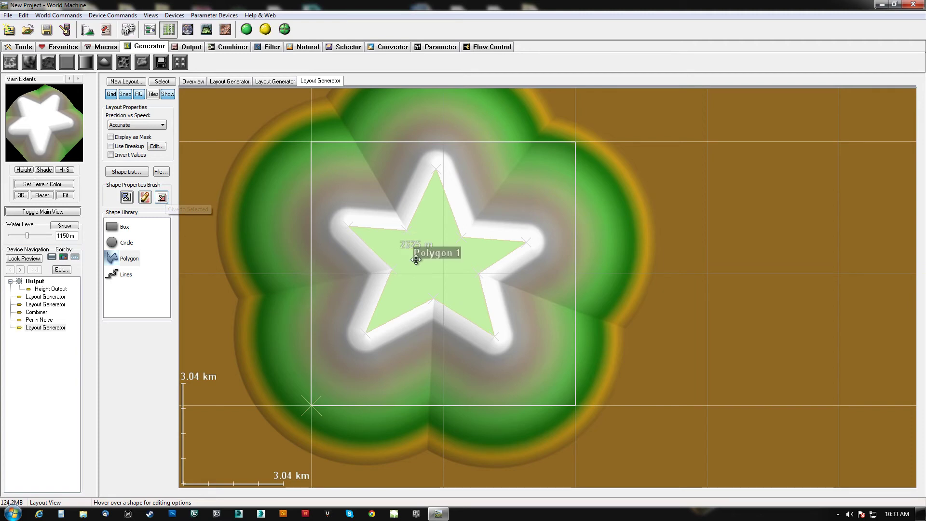
- Pull the star's five tips inward and adjust its bottom and right inner corners to even out the shape
left_click_drag(346, 228, 357, 228)
left_click_drag(366, 332, 373, 319)
left_click_drag(433, 296, 428, 294)
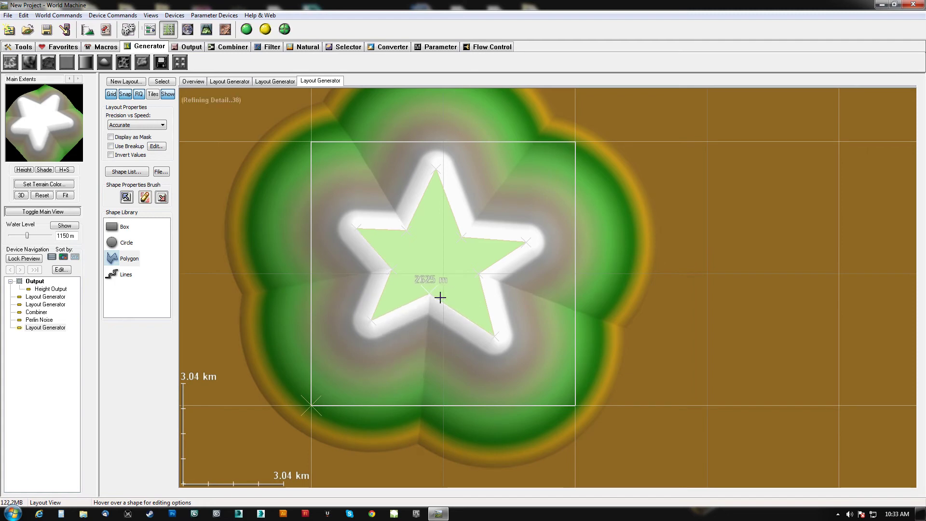
left_click_drag(495, 335, 472, 323)
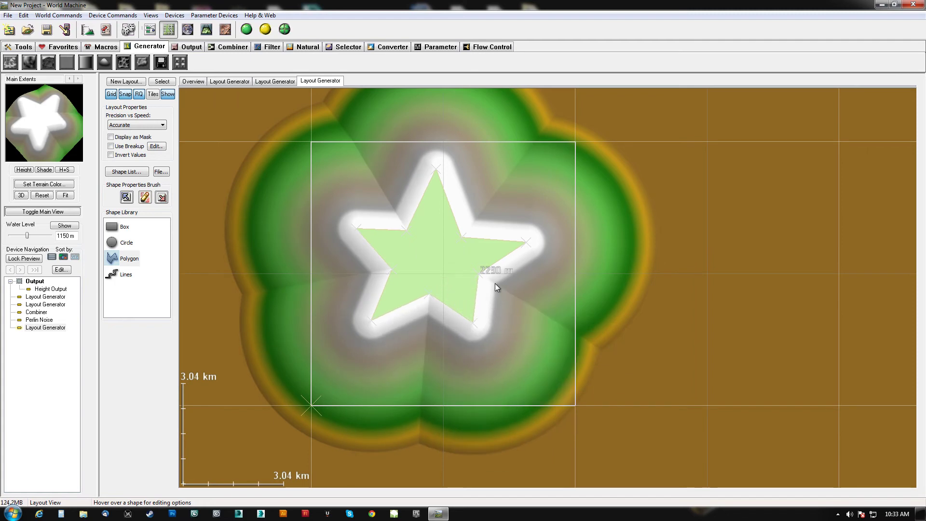
left_click_drag(480, 273, 467, 268)
mouse_move(525, 241)
left_mouse_down()
mouse_move(502, 243)
mouse_move(512, 240)
left_mouse_up()
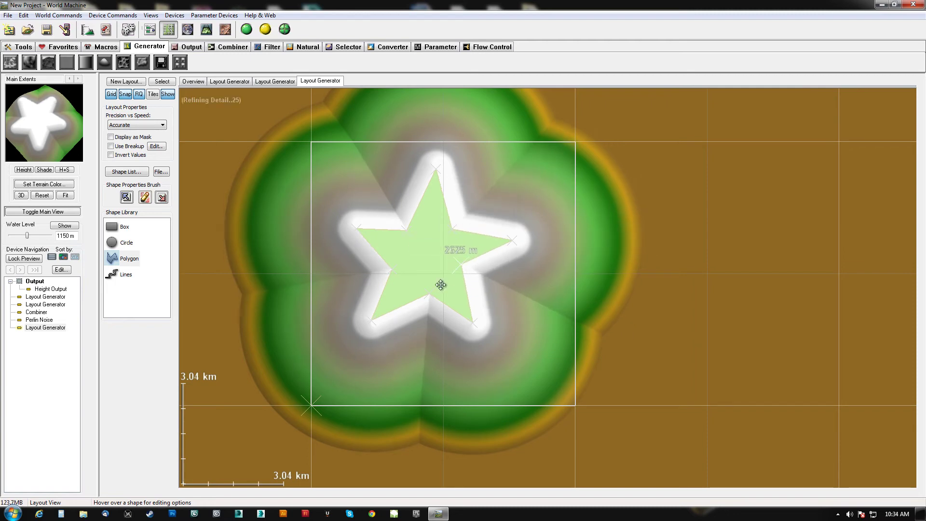
left_click_drag(427, 291, 426, 291)
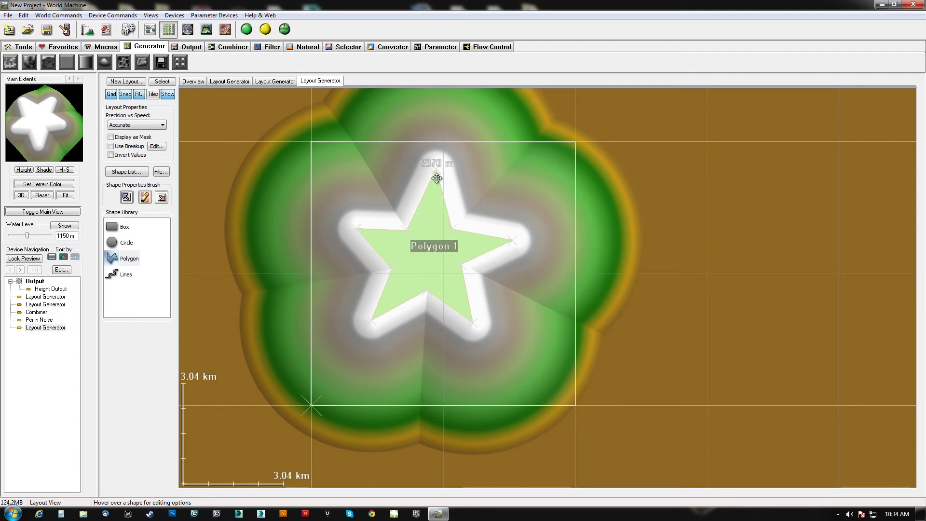
left_click_drag(435, 169, 433, 180)
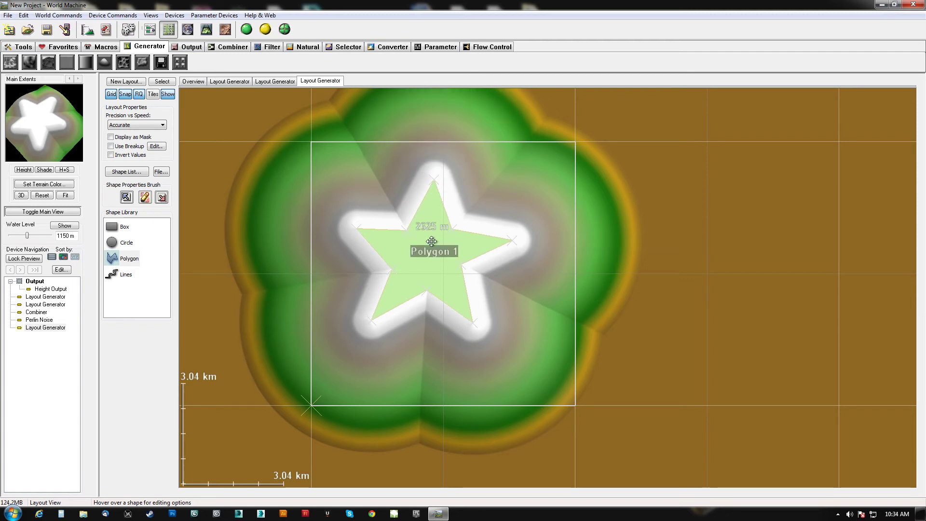
- Set the star polygon's height to 1313 m and falloff distance to 262 m, and rotate the 3D preview
double_click(428, 269)
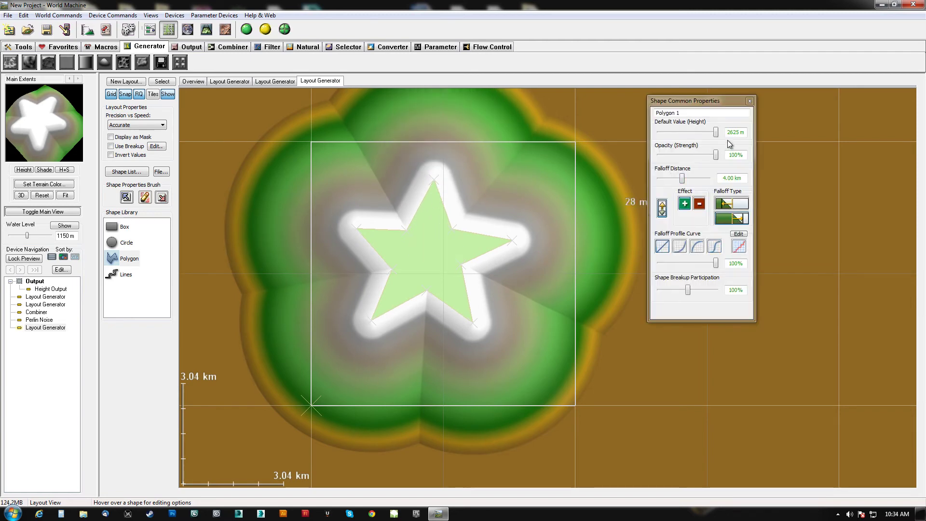
left_click_drag(713, 133, 688, 133)
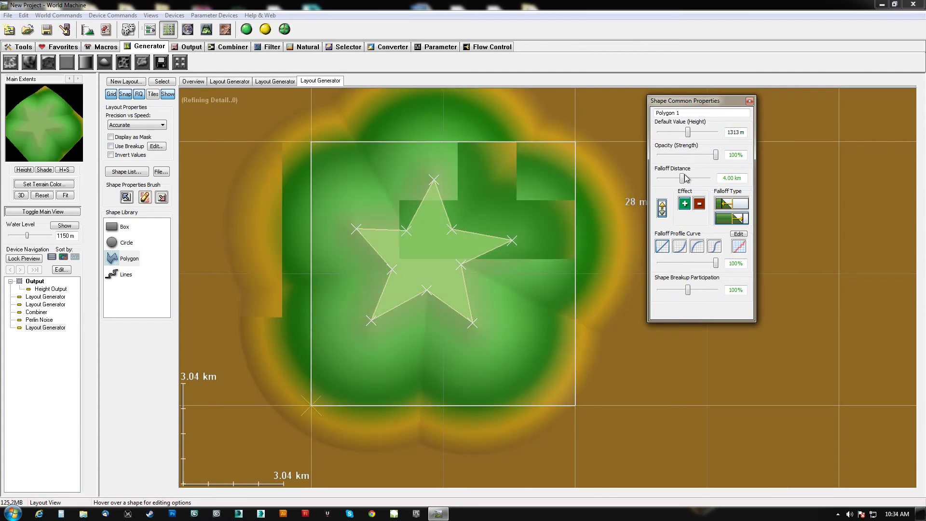
mouse_move(682, 178)
left_mouse_down()
mouse_move(657, 180)
mouse_move(665, 179)
left_mouse_up()
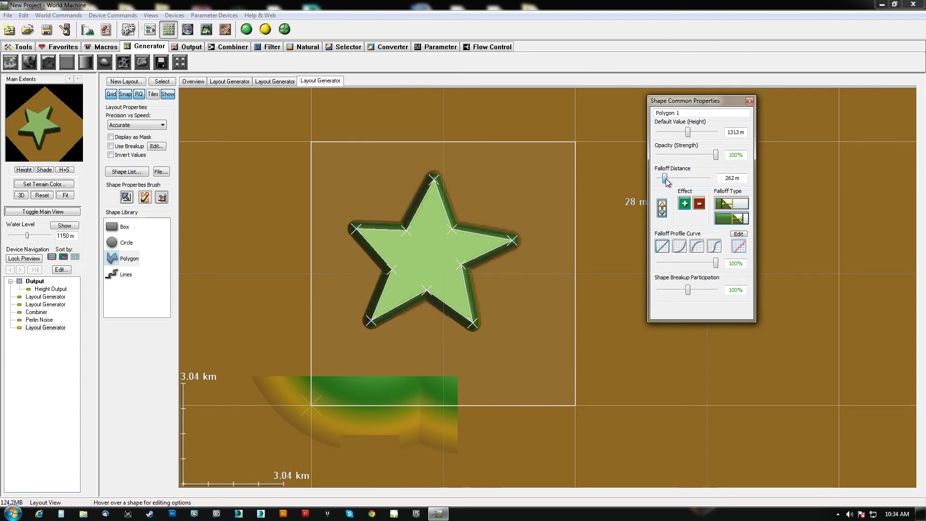
left_click_drag(46, 131, 73, 140)
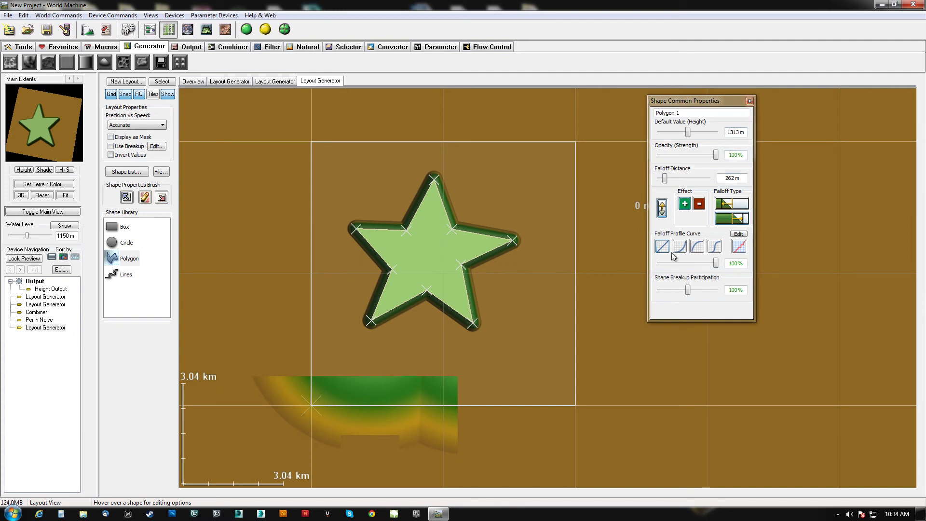
- Set the star's breakup participation to 0% and its height to 2625 m, and close its shape properties
left_click_drag(688, 293, 660, 291)
middle_click_drag(413, 254, 423, 243)
left_click(432, 241)
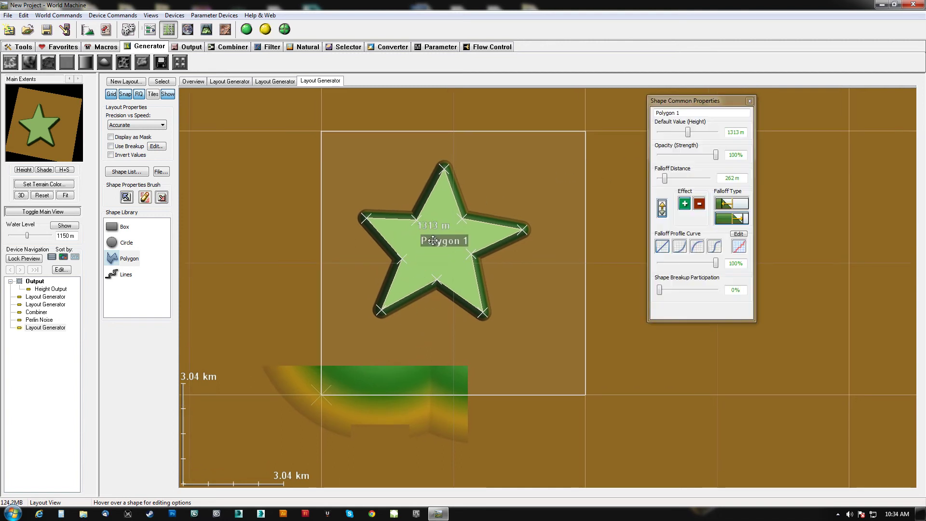
left_click_drag(688, 134, 747, 135)
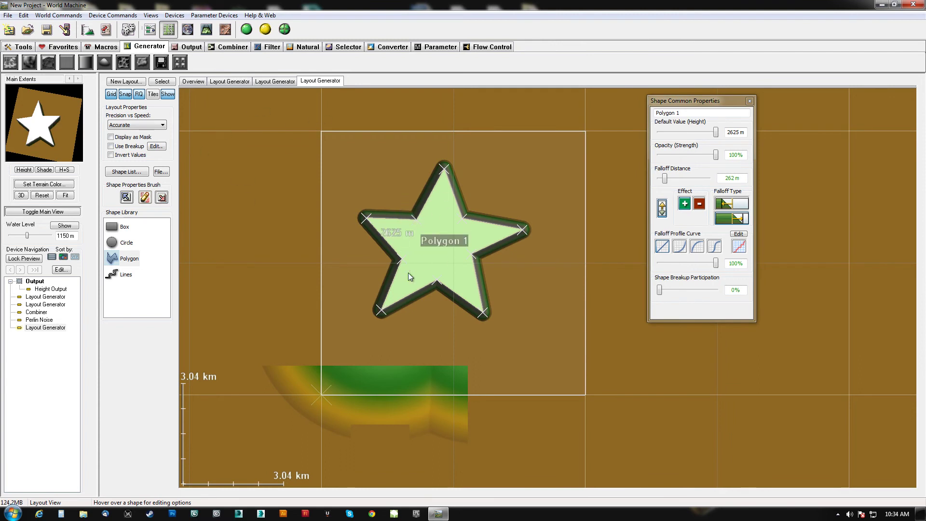
left_click(750, 101)
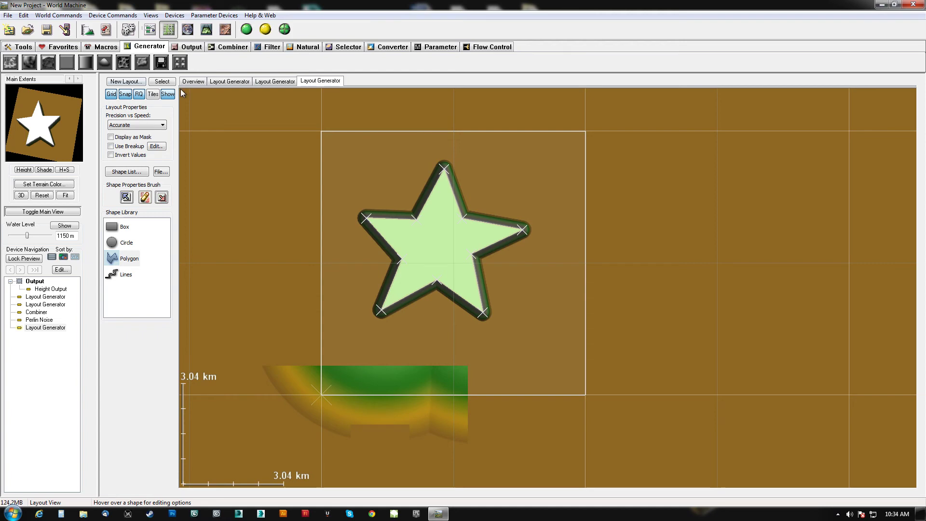
- In the device network, connect the star Layout Generator's main output to the Perlin Noise device's mask input
left_click(150, 29)
scroll(314, 231, "up", 2)
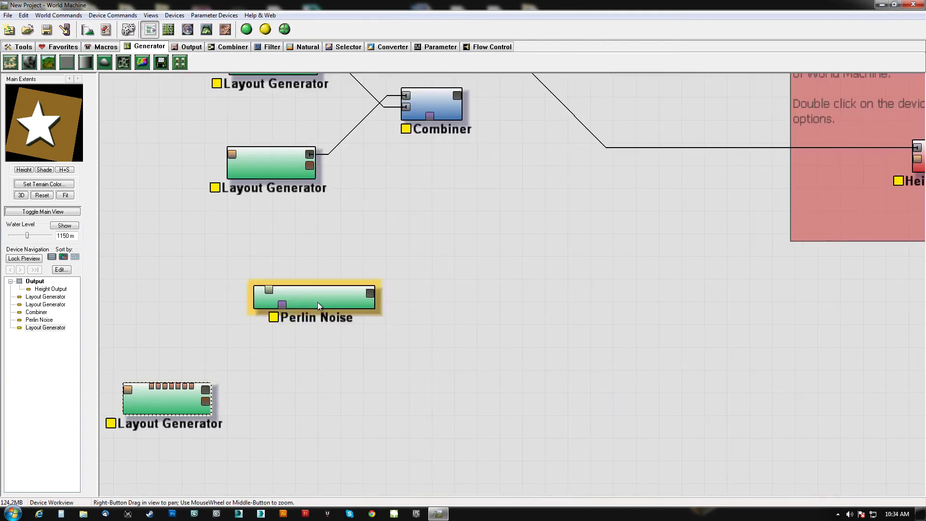
left_click_drag(206, 390, 283, 306)
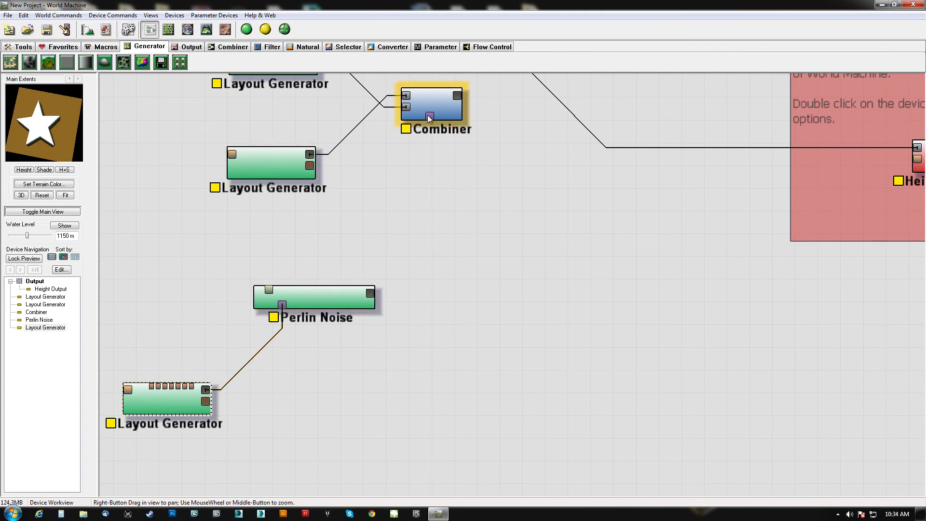
right_click_drag(284, 212, 406, 153)
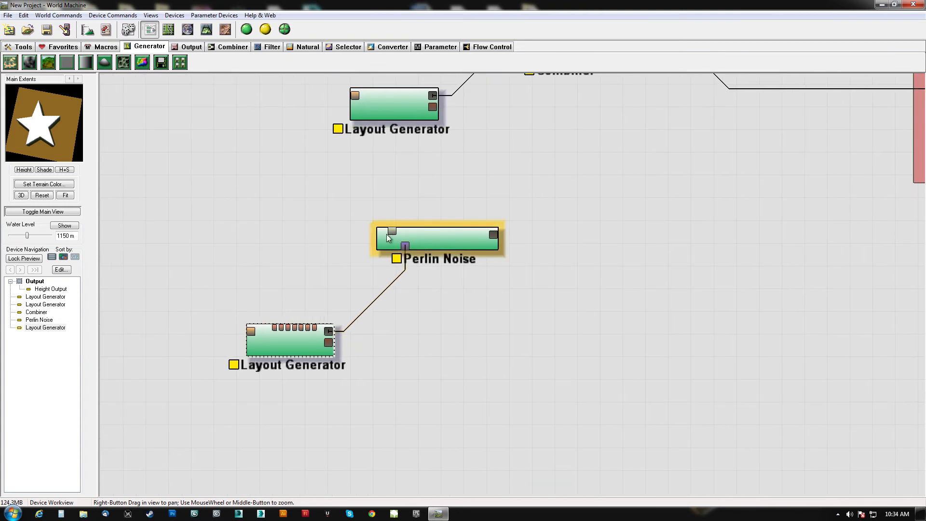
- Preview the masked Perlin Noise terrain, and move the star Layout Generator farther away from the Perlin Noise device
left_click(447, 239)
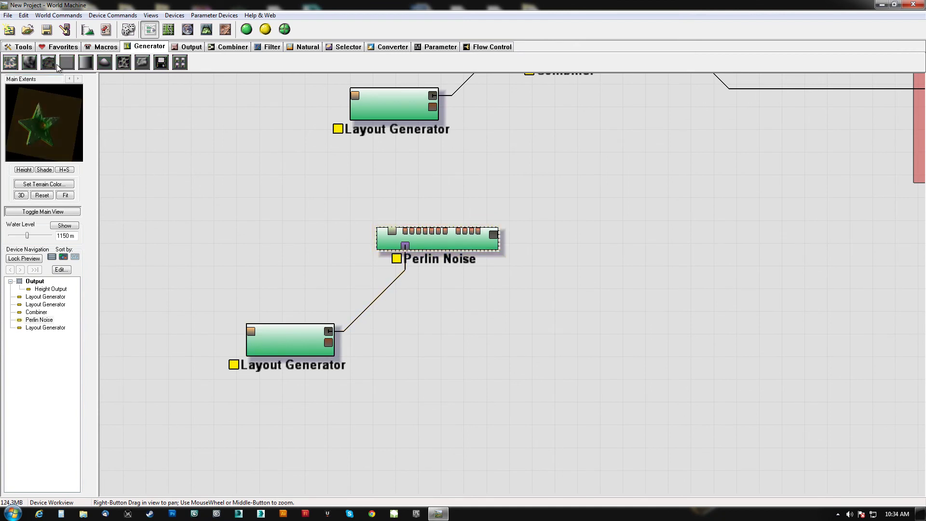
left_click_drag(28, 125, 33, 150)
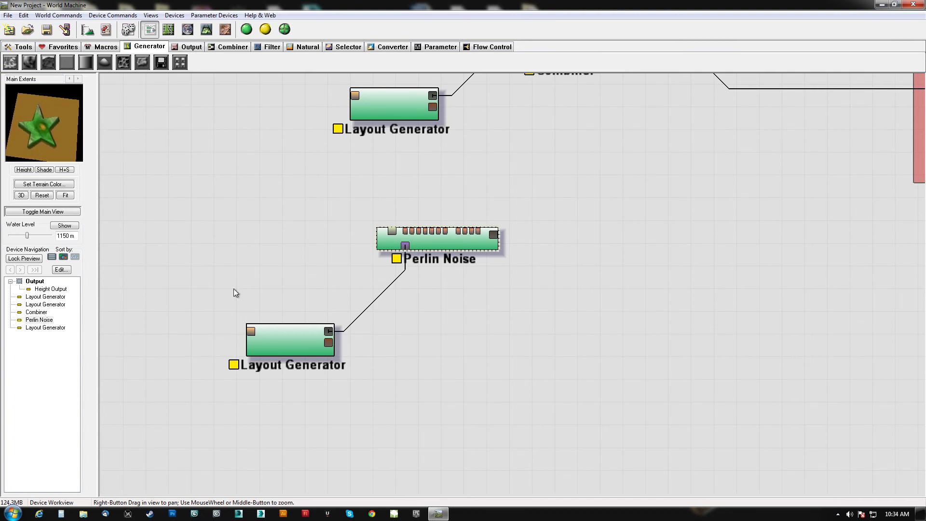
left_click(306, 347)
left_click_drag(298, 345, 234, 334)
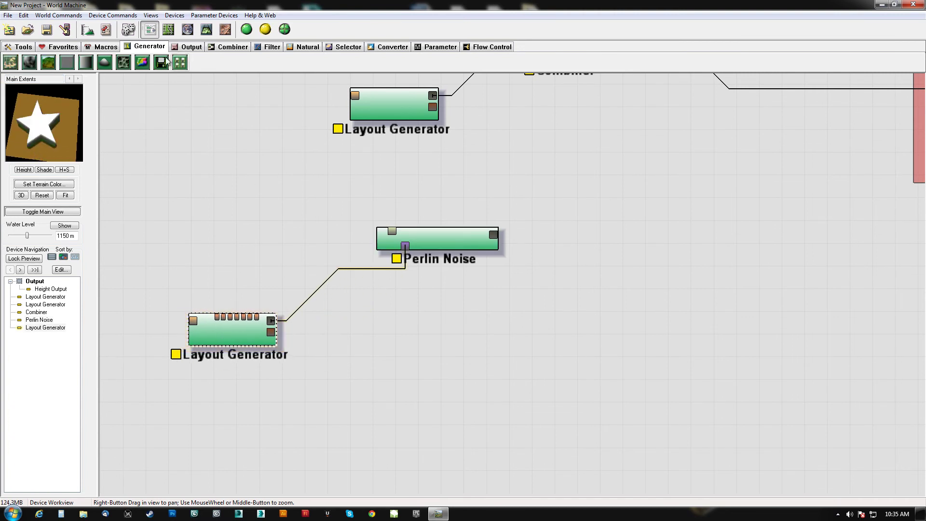
- Add an Inverter device and route the star Layout Generator's output through it into the Perlin Noise mask input
left_click(267, 47)
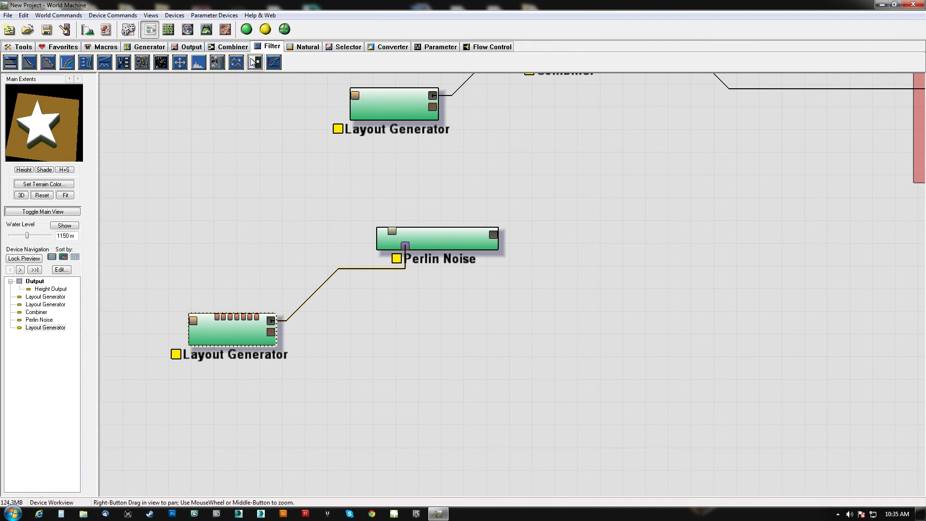
left_click(257, 67)
left_click(368, 354)
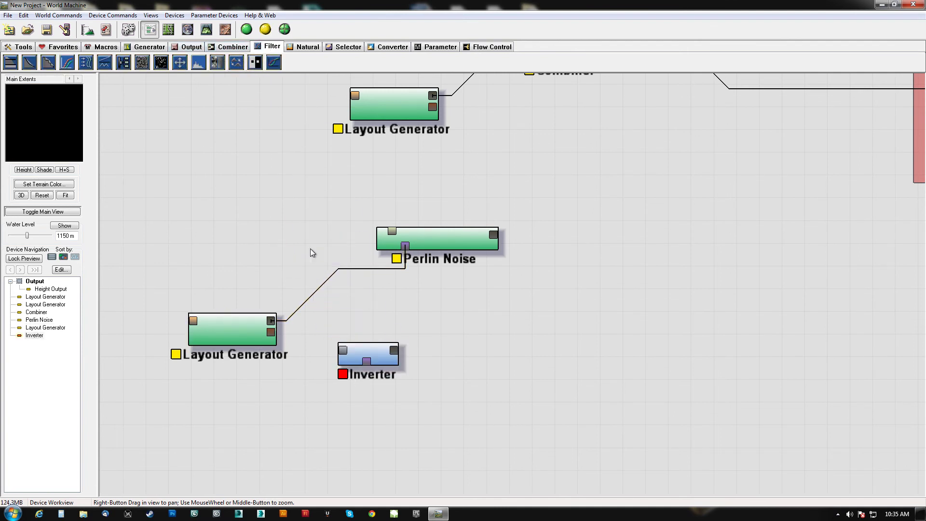
left_click_drag(272, 323, 406, 248)
- Inspect the Perlin Noise terrain with the inverted star mask and lock the preview on the Perlin Noise device
left_click(433, 249)
left_click_drag(46, 135, 25, 141)
scroll(312, 240, "down", 4)
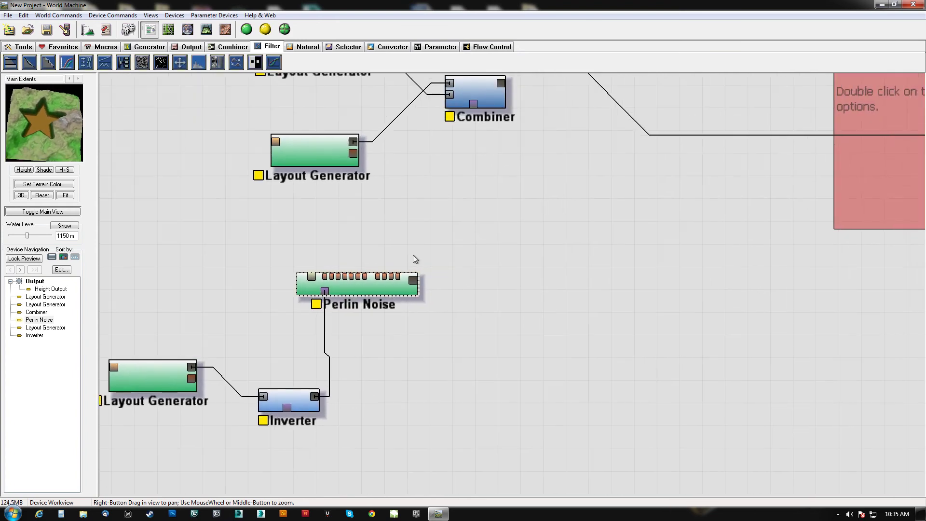
right_click_drag(251, 307, 303, 297)
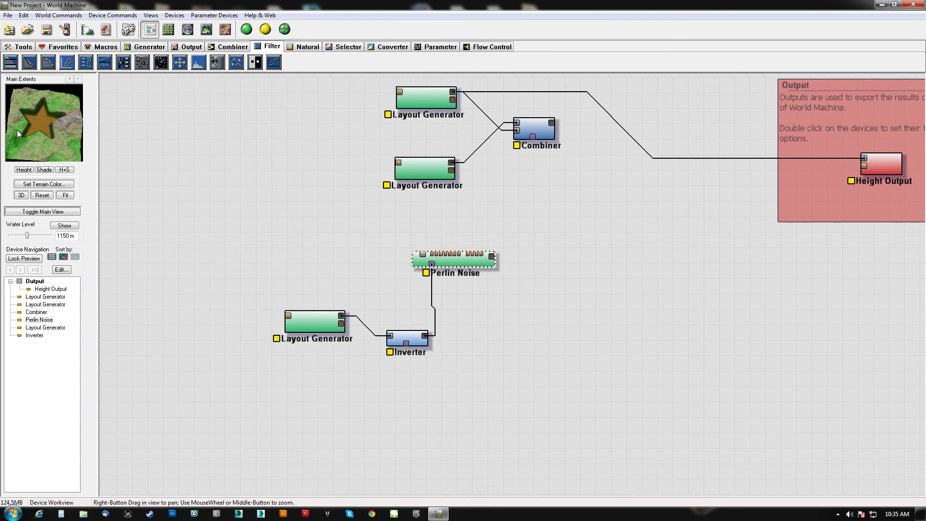
right_click(465, 262)
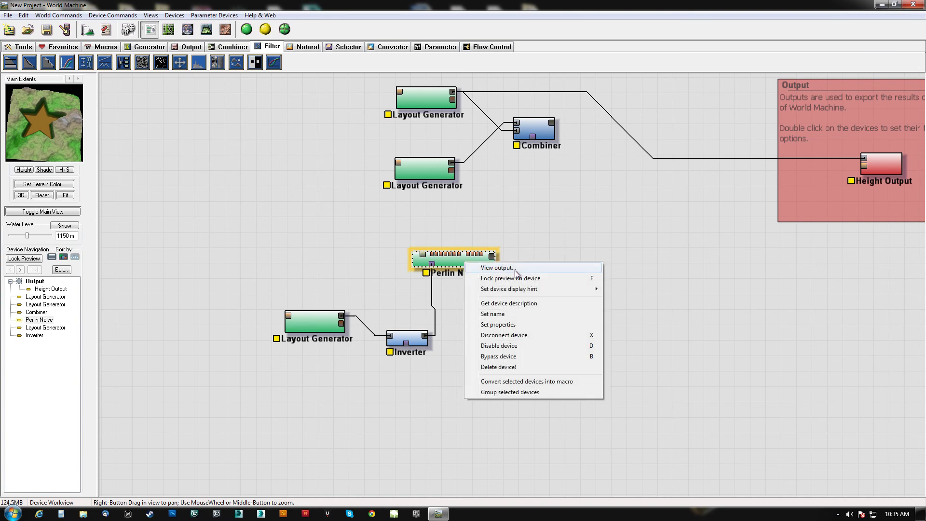
left_click(595, 279)
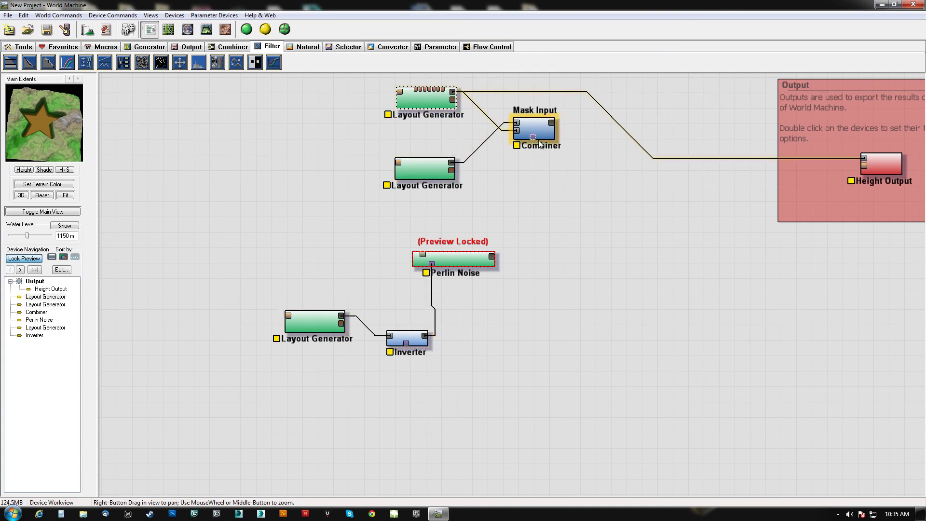
double_click(425, 169)
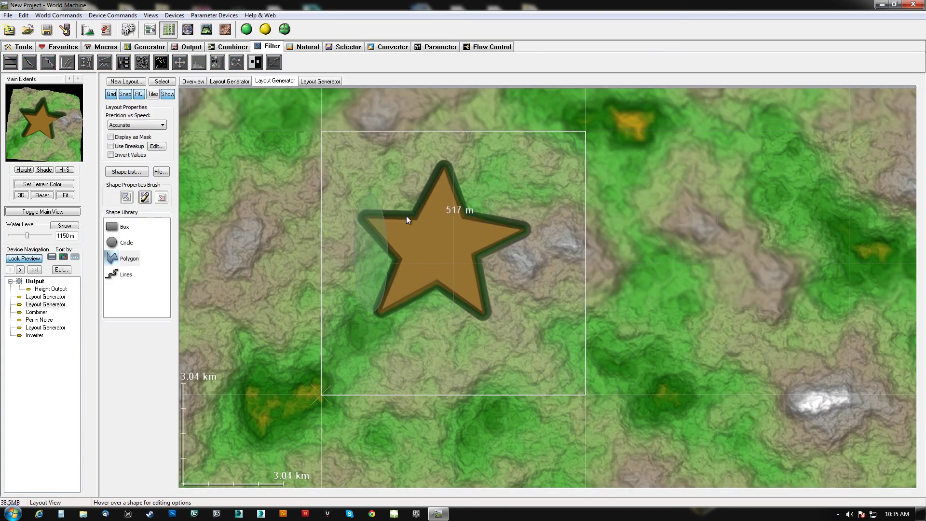
left_click(380, 286)
left_click_drag(376, 285, 384, 285)
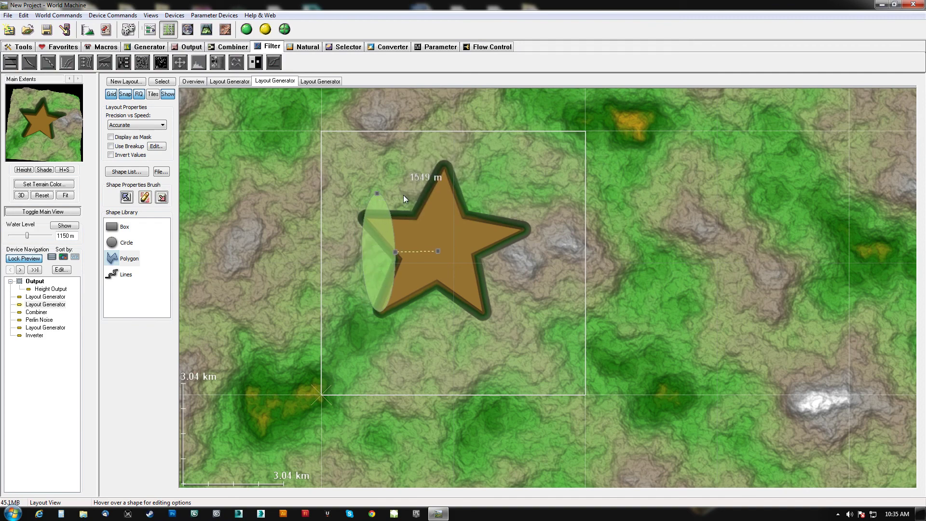
left_click(149, 32)
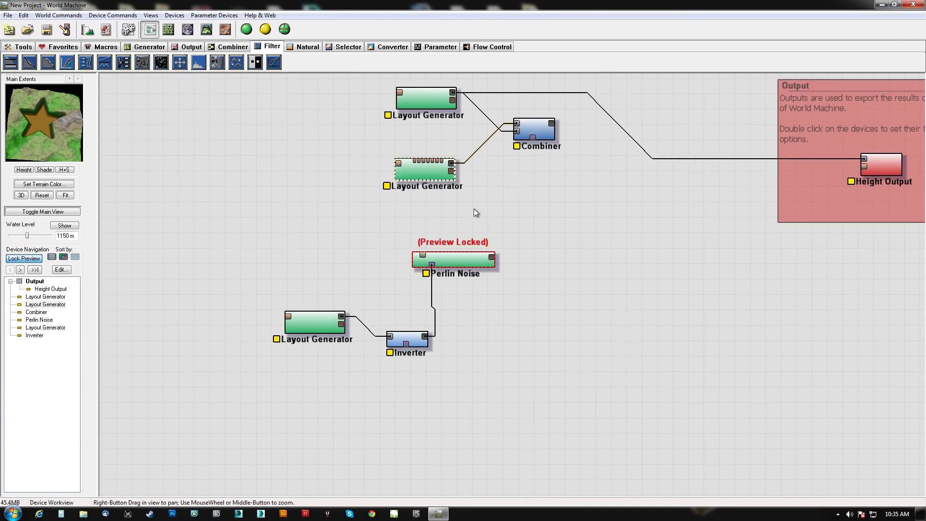
- In the star's Layout Generator, reshape the upper part of the star polygon by moving its top tip and the adjacent inner corners
right_click_drag(475, 211, 446, 240)
double_click(309, 334)
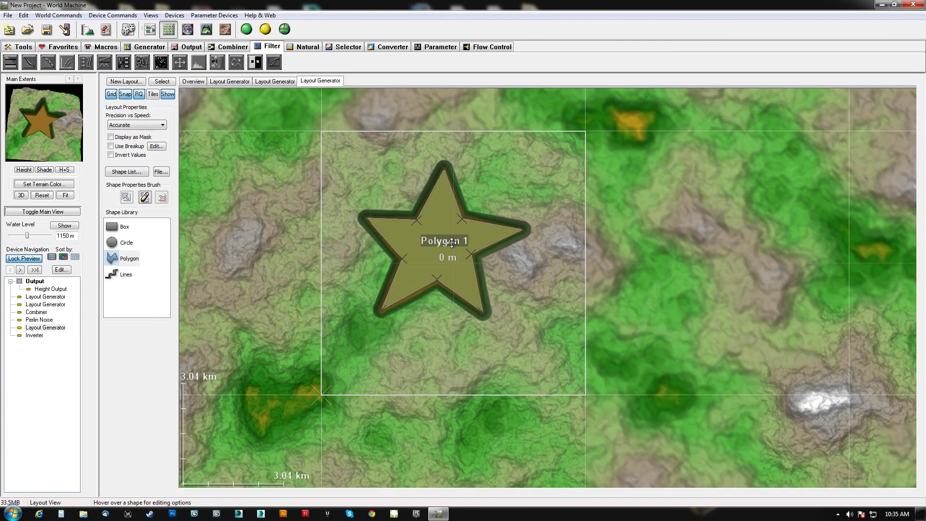
left_click_drag(443, 175, 435, 262)
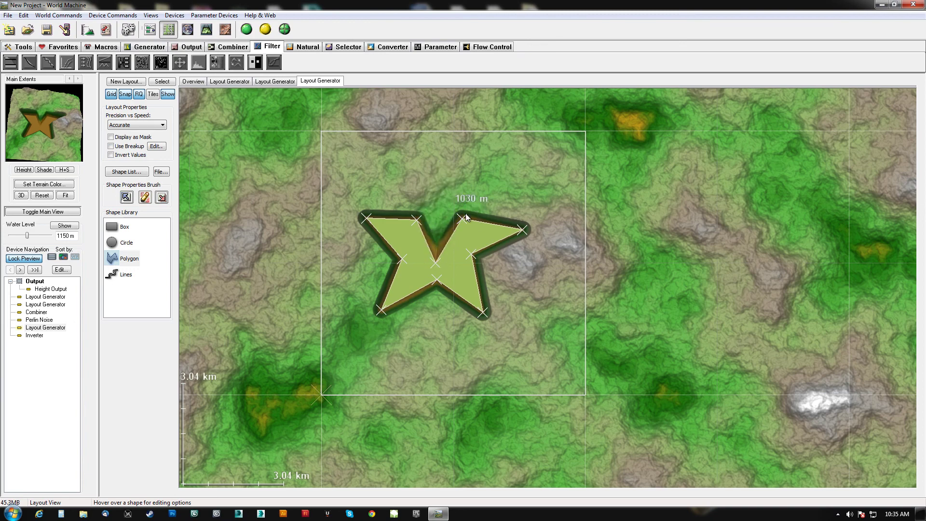
left_click_drag(461, 218, 468, 187)
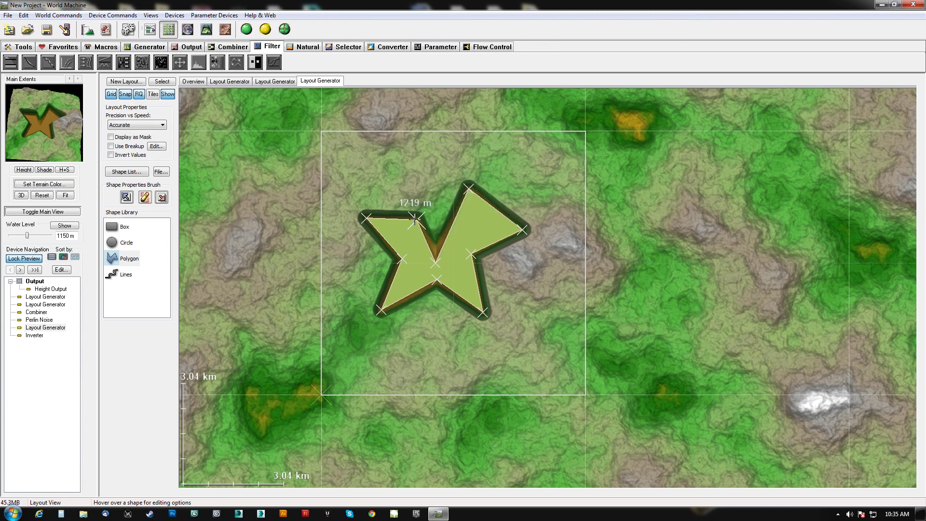
left_click_drag(415, 217, 416, 173)
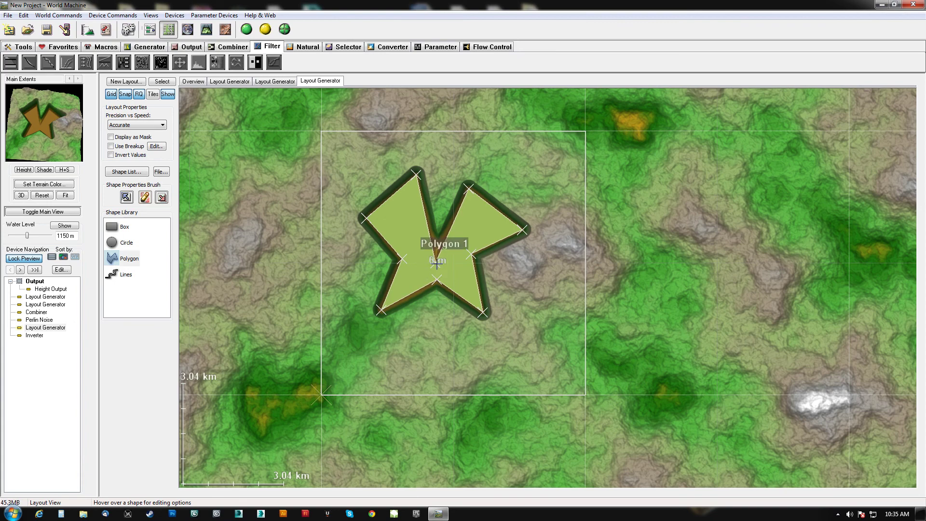
left_click_drag(434, 261, 440, 232)
mouse_move(43, 115)
left_mouse_down()
mouse_move(30, 152)
mouse_move(36, 127)
left_mouse_up()
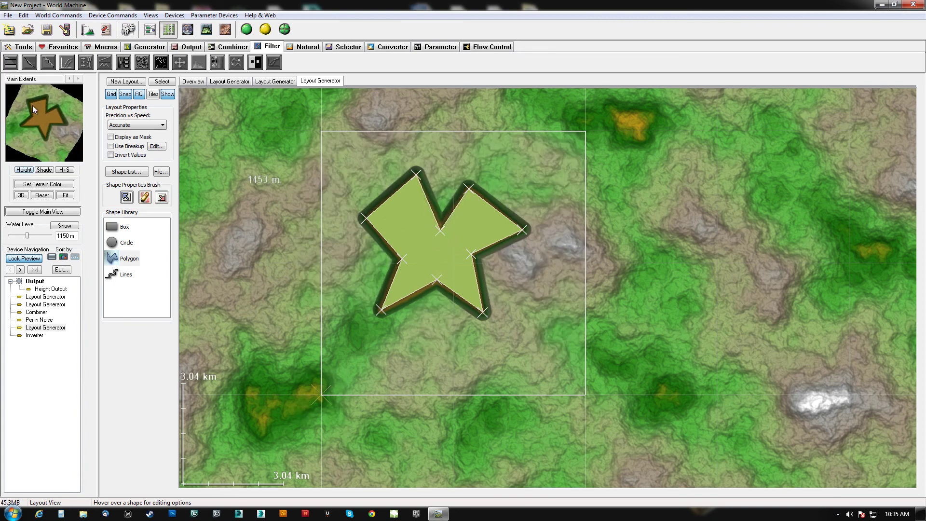
left_click_drag(416, 172, 459, 181)
left_click_drag(67, 132, 30, 119)
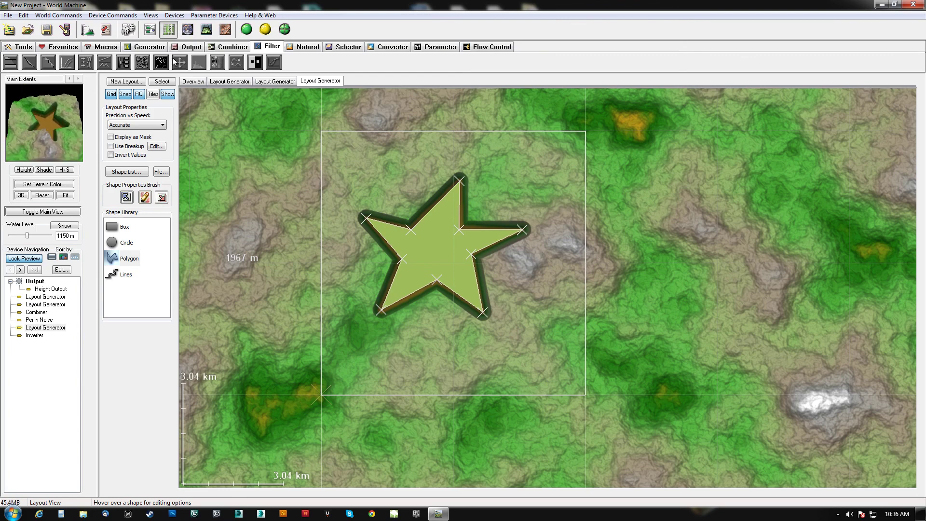
- Return to the device network and move the Perlin Noise device farther from the Inverter
left_click(149, 29)
left_click(453, 289)
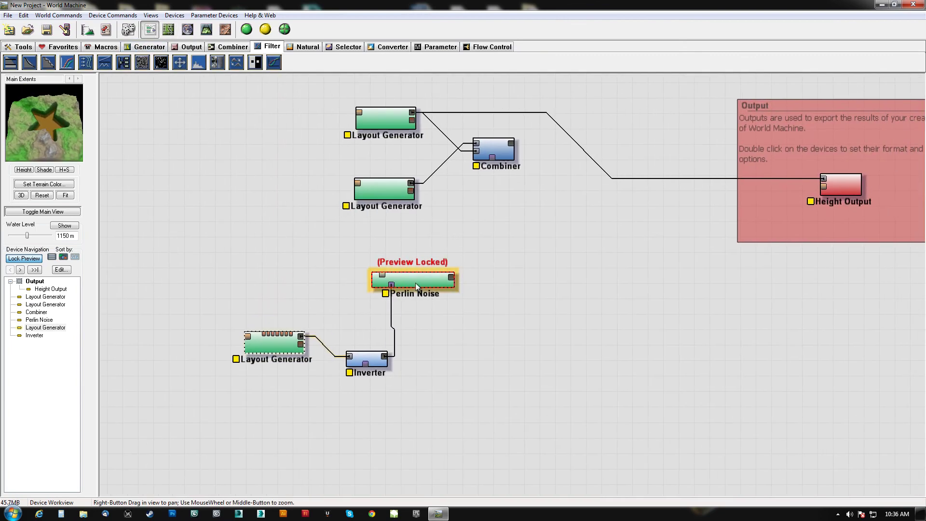
left_click_drag(453, 289, 467, 278)
right_click_drag(468, 227, 435, 264)
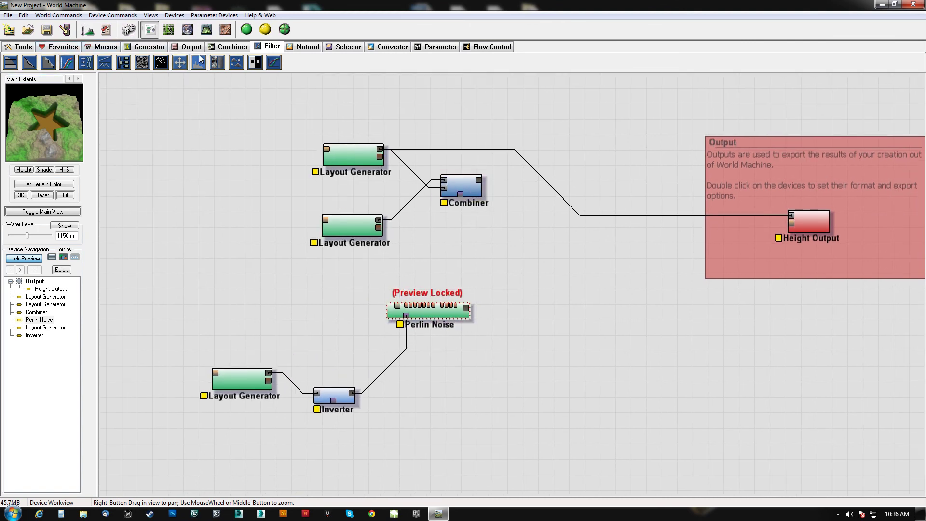
- Add a second Combiner and connect the first Combiner's output and the Perlin Noise output to its two inputs
left_click(230, 47)
left_click(36, 63)
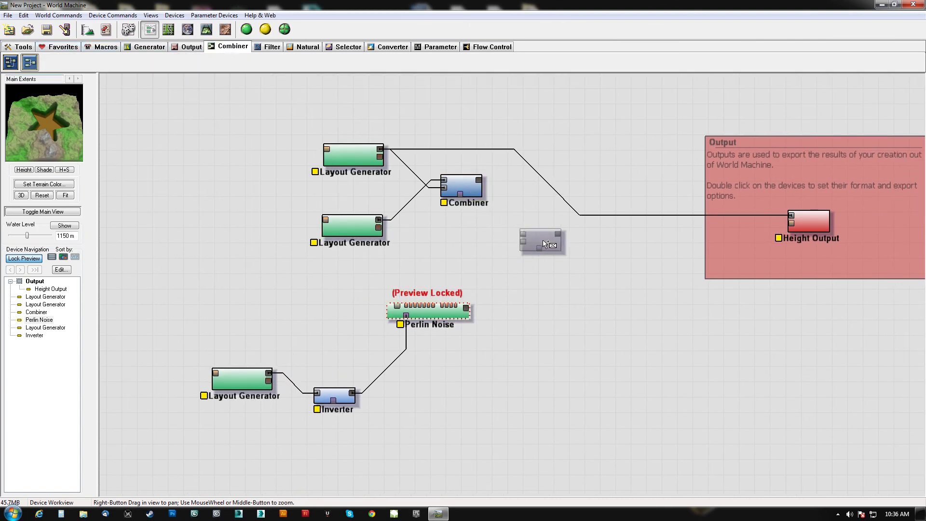
left_click(545, 232)
left_click_drag(479, 179, 464, 308)
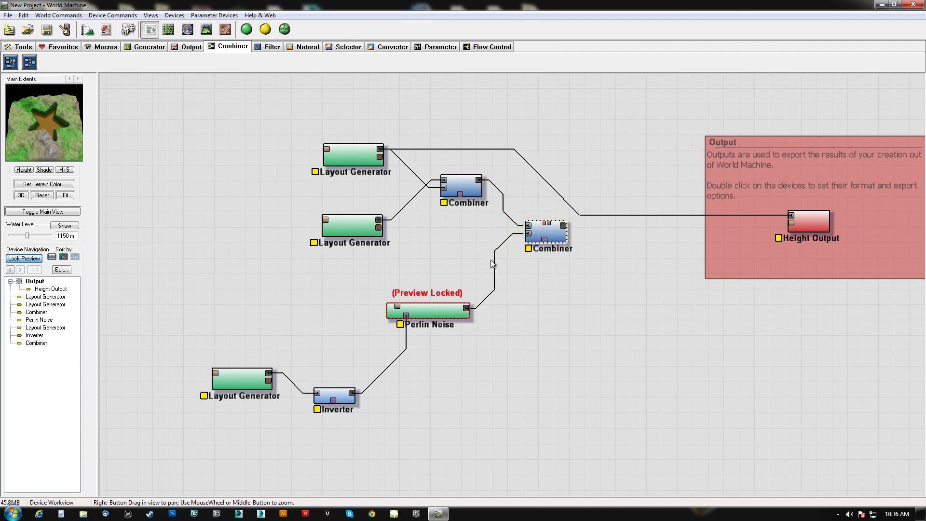
- Lock the preview on the second Combiner and set its method to Add with a strength of 0.64063
right_click(555, 242)
mouse_move(30, 92)
left_mouse_down()
mouse_move(28, 140)
mouse_move(49, 123)
mouse_move(25, 86)
left_mouse_up()
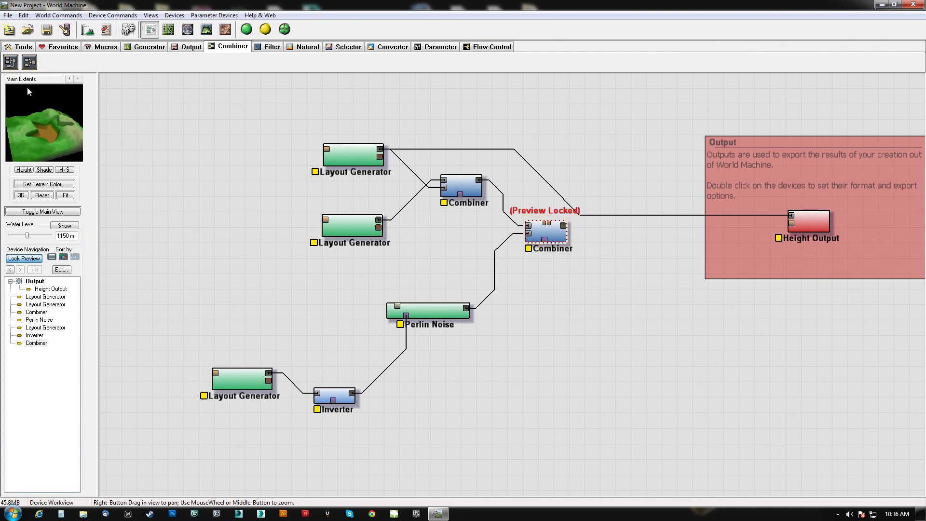
double_click(557, 240)
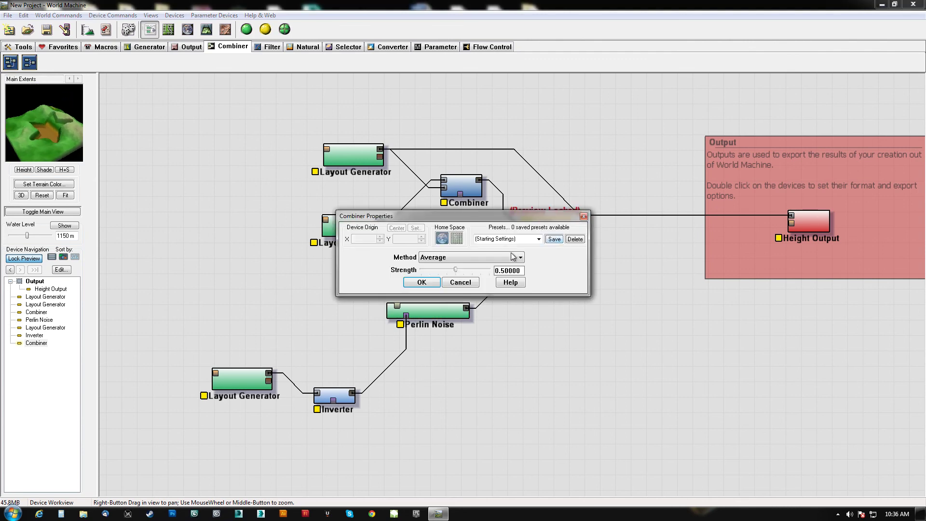
left_click_drag(456, 269, 396, 266)
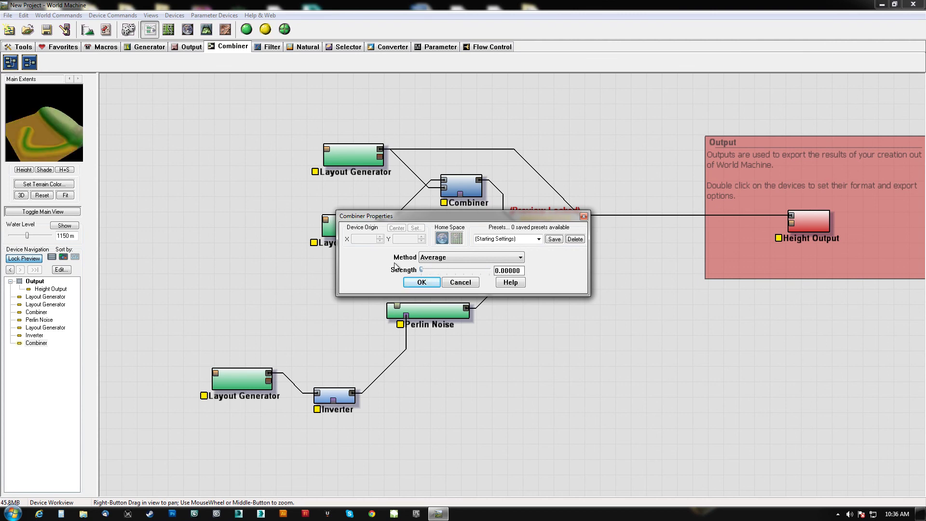
left_click(479, 258)
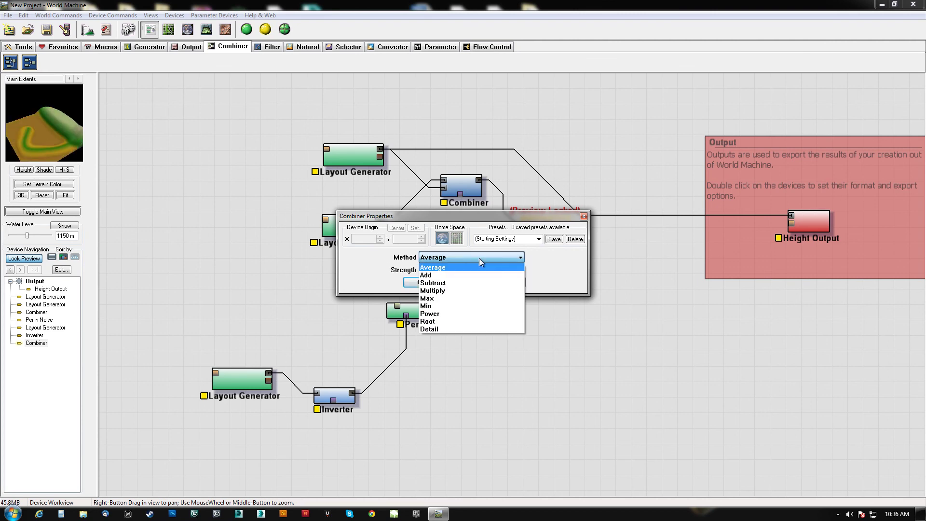
left_click(441, 274)
left_click_drag(424, 273, 464, 281)
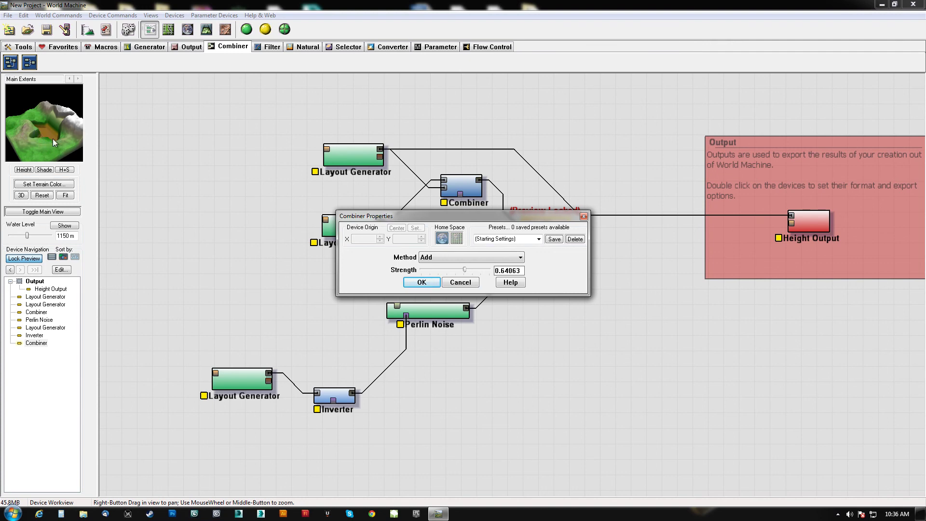
key("Return")
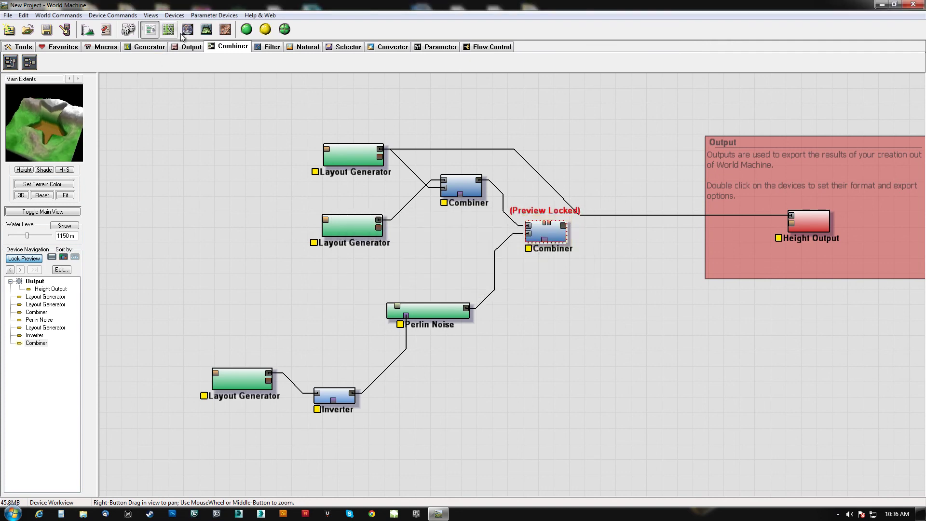
- Examine the combined terrain and its star-shaped pit from several angles in the 3D view, and dismiss the world randomization request
left_click(210, 30)
right_click_drag(407, 297, 401, 320)
left_click_drag(401, 320, 625, 373)
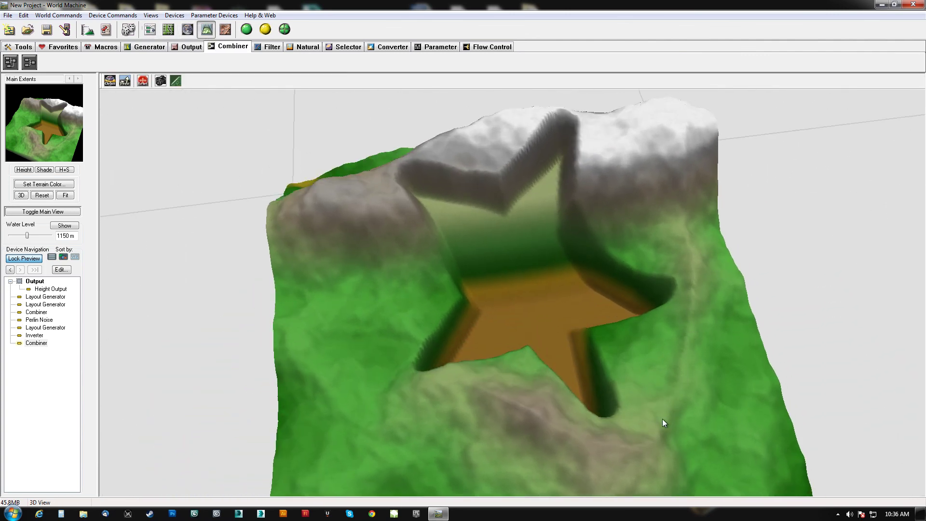
left_click_drag(645, 410, 237, 99)
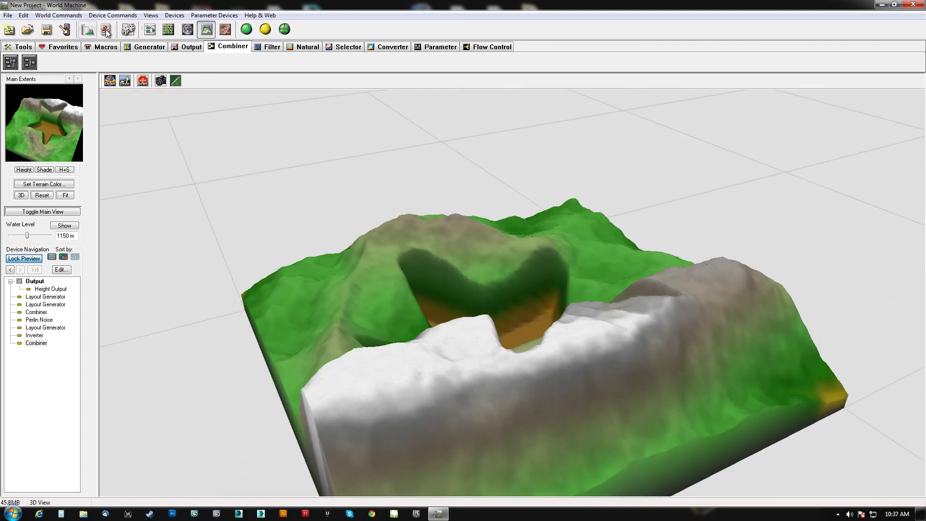
left_click(128, 30)
left_click(515, 283)
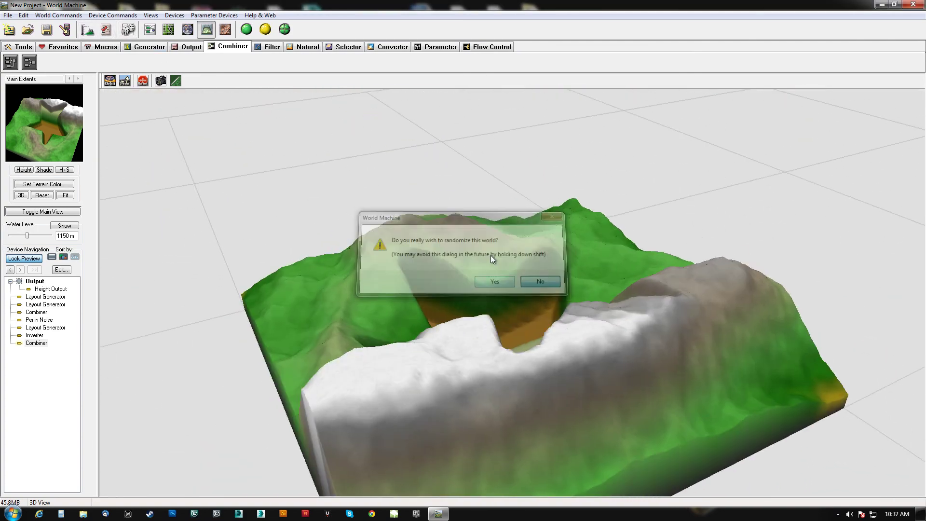
- In the device network, lock the preview on Height Output and connect the second Combiner's primary output to its primary input
left_click(150, 29)
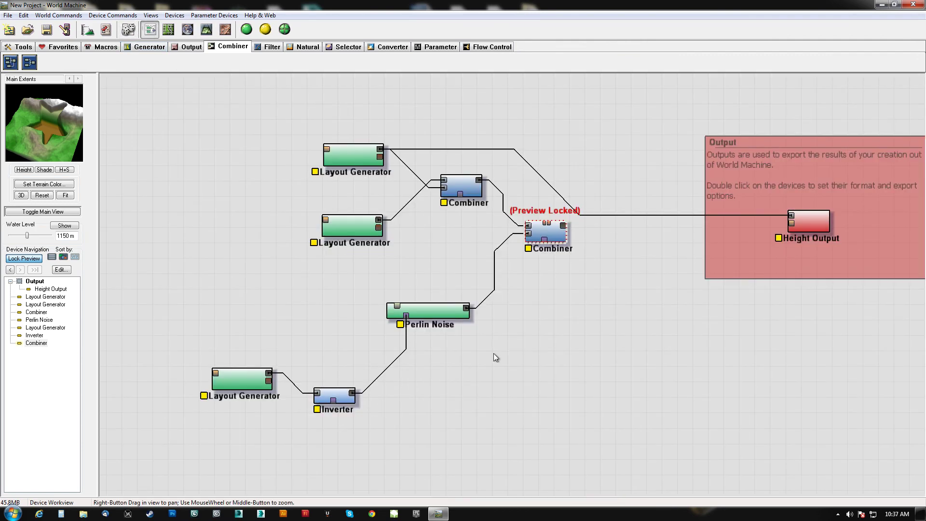
scroll(389, 273, "down", 3)
left_click(667, 236)
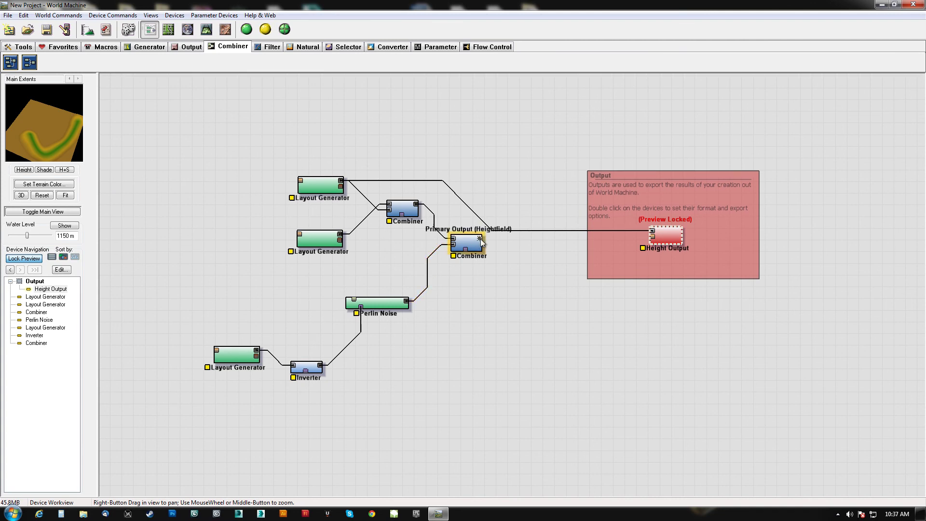
left_click_drag(479, 237, 653, 233)
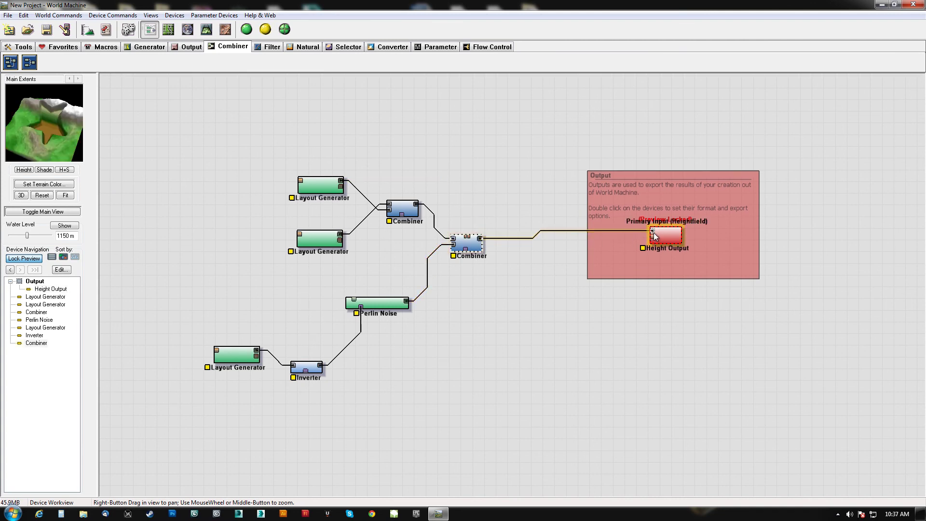
mouse_move(41, 122)
left_mouse_down()
mouse_move(28, 122)
mouse_move(36, 93)
mouse_move(30, 120)
left_mouse_up()
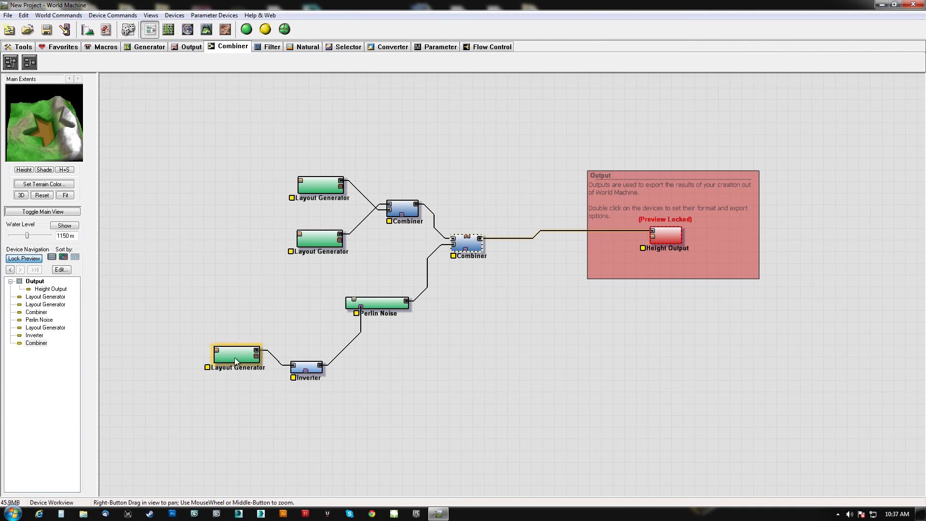
- Move the star Layout Generator, Inverter and Perlin Noise devices up individually to tidy the network
left_click_drag(236, 361, 228, 308)
left_click_drag(316, 373, 317, 334)
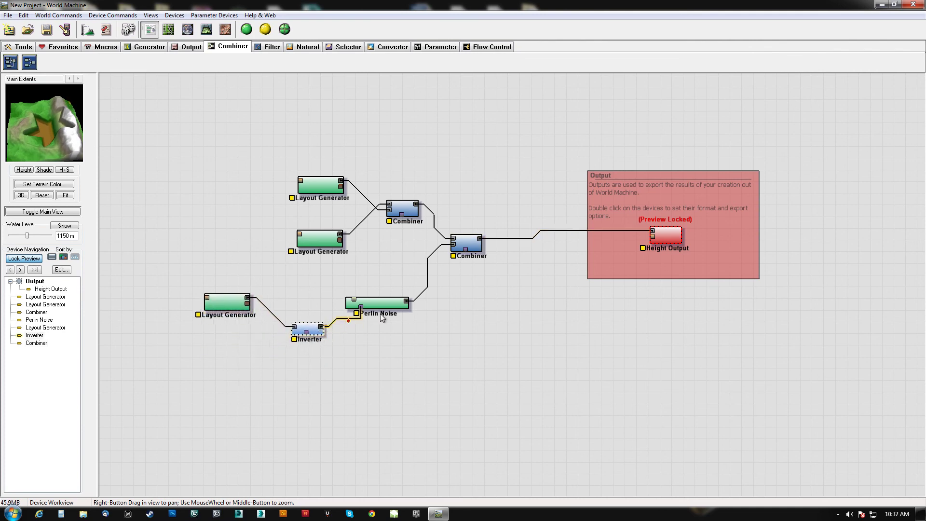
left_click_drag(390, 310, 376, 301)
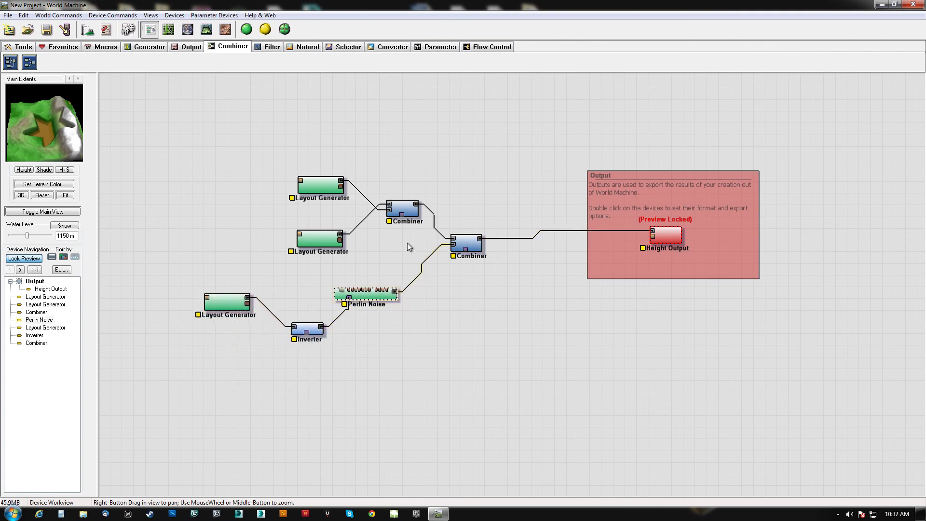
- Select the star Layout Generator, Inverter and Perlin Noise together and move them as a group closer to the second Combiner
left_click(304, 47)
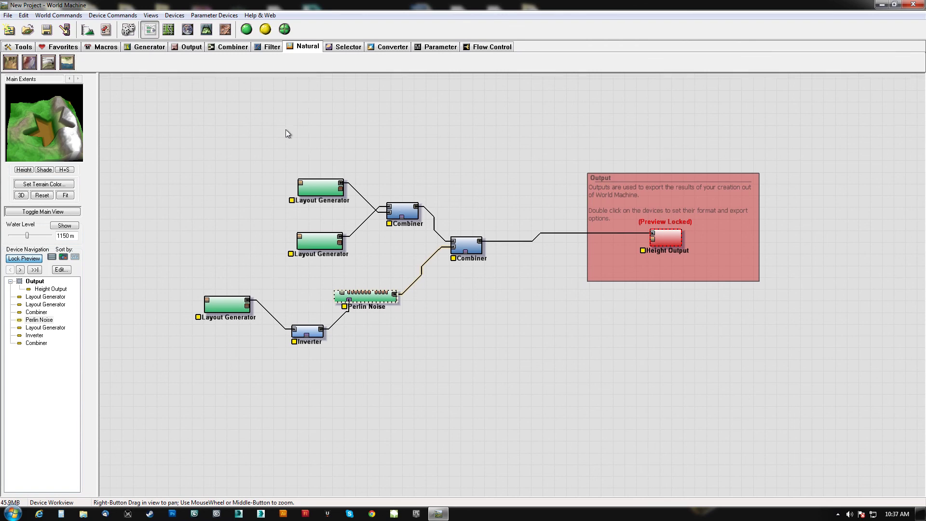
right_click_drag(288, 123, 386, 144)
left_click_drag(250, 374, 530, 279)
left_click_drag(474, 313, 500, 284)
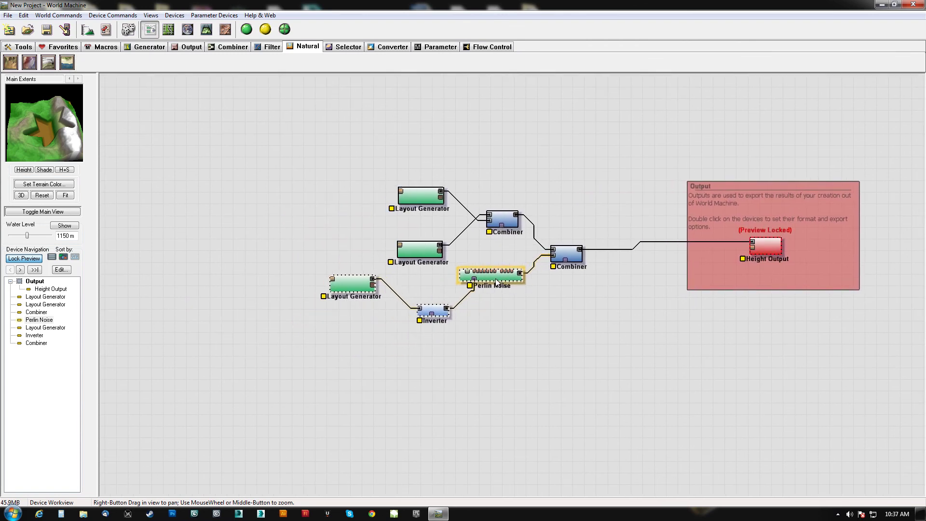